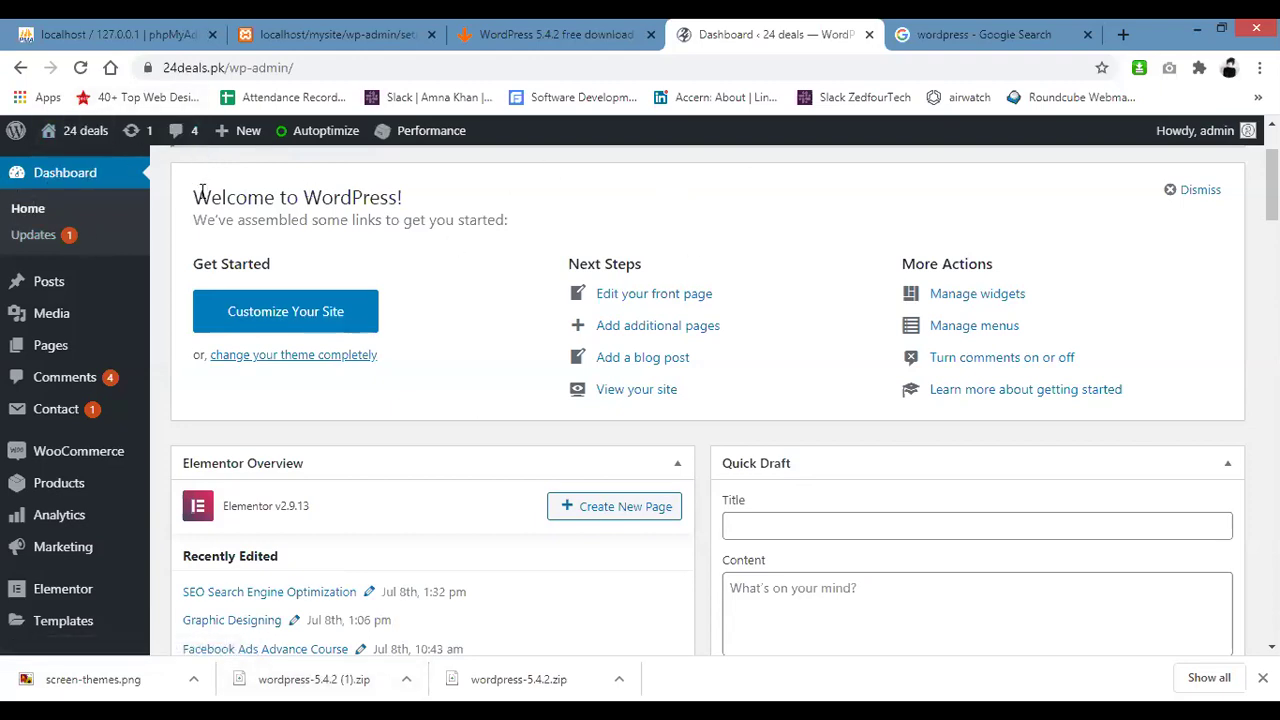
Step: Open the live 24 deals site in a separate browser tab, view its front page, and return to the dashboard
{"action": "mouse_move", "coordinate": [74, 141]}
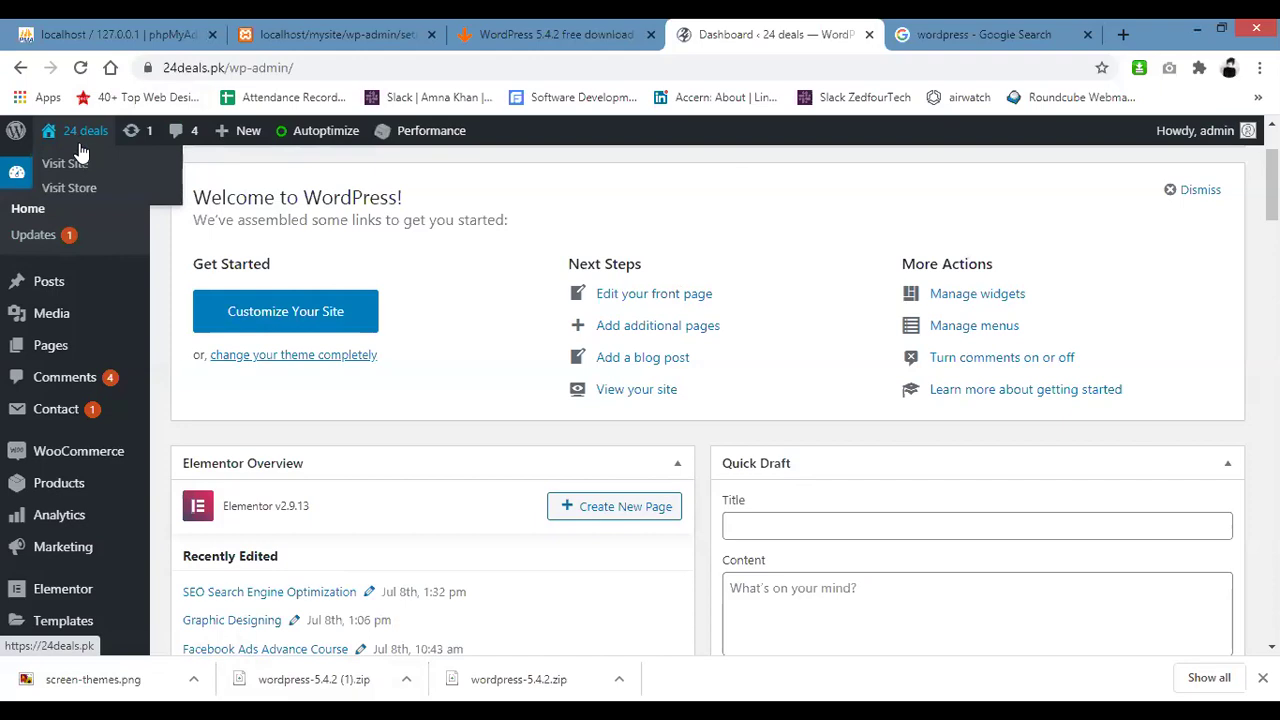
{"action": "right_click", "coordinate": [78, 166]}
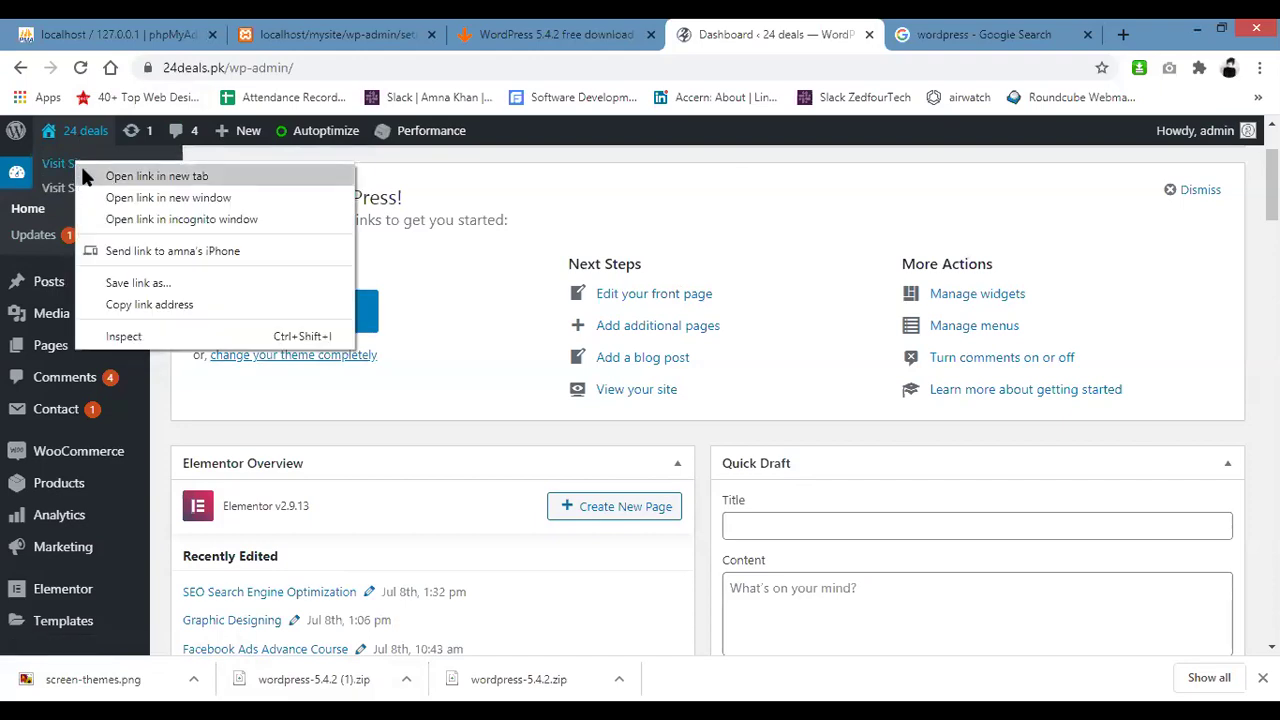
{"action": "left_click", "coordinate": [82, 170]}
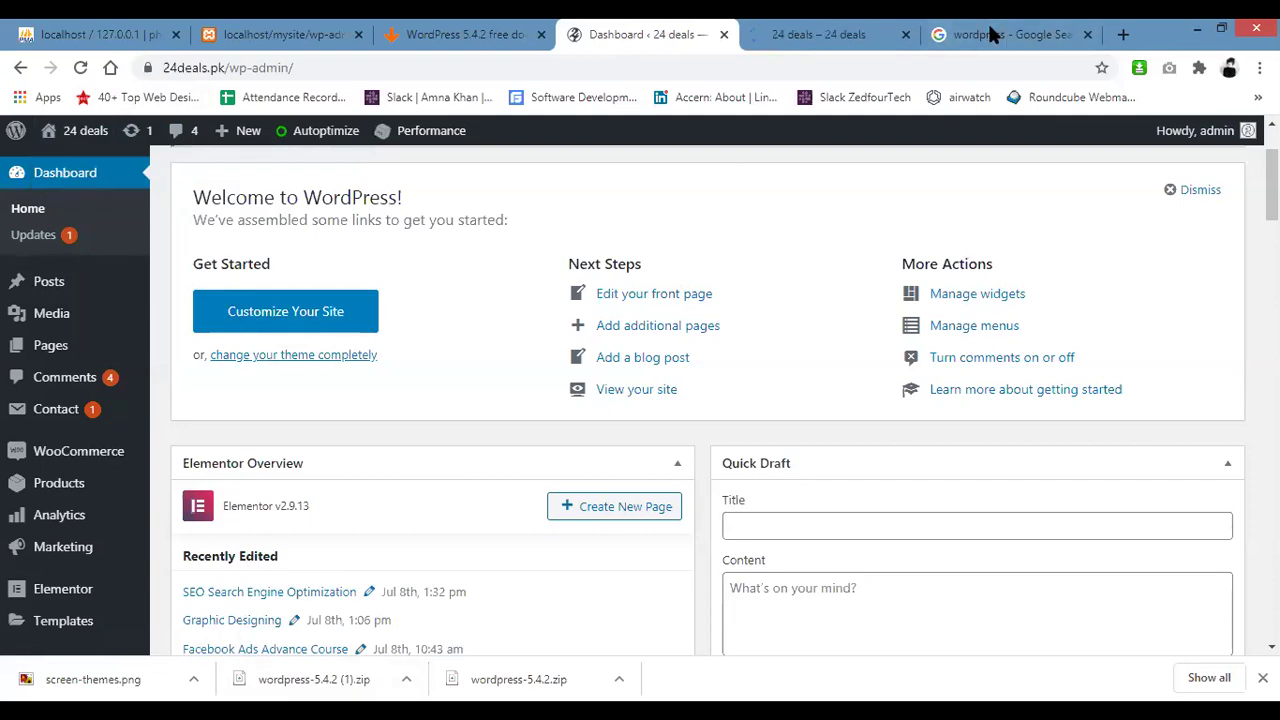
{"action": "key", "text": "ctrl+Tab"}
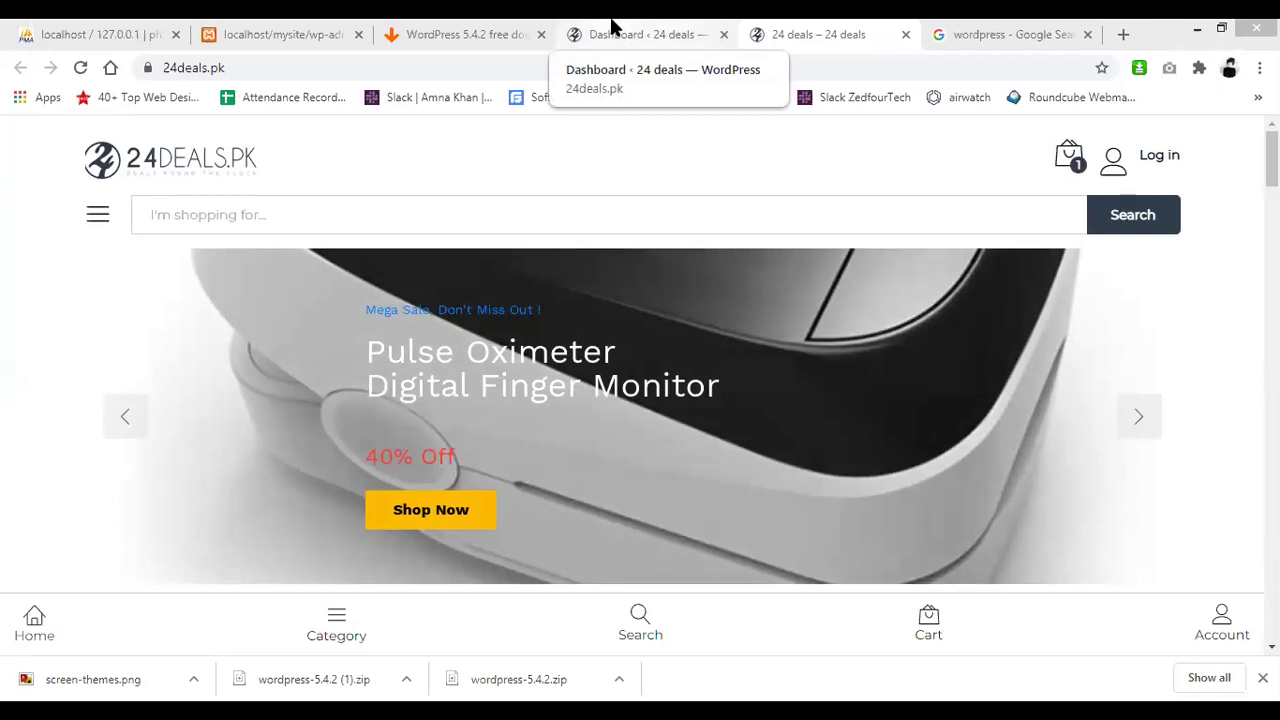
{"action": "left_click", "coordinate": [613, 25]}
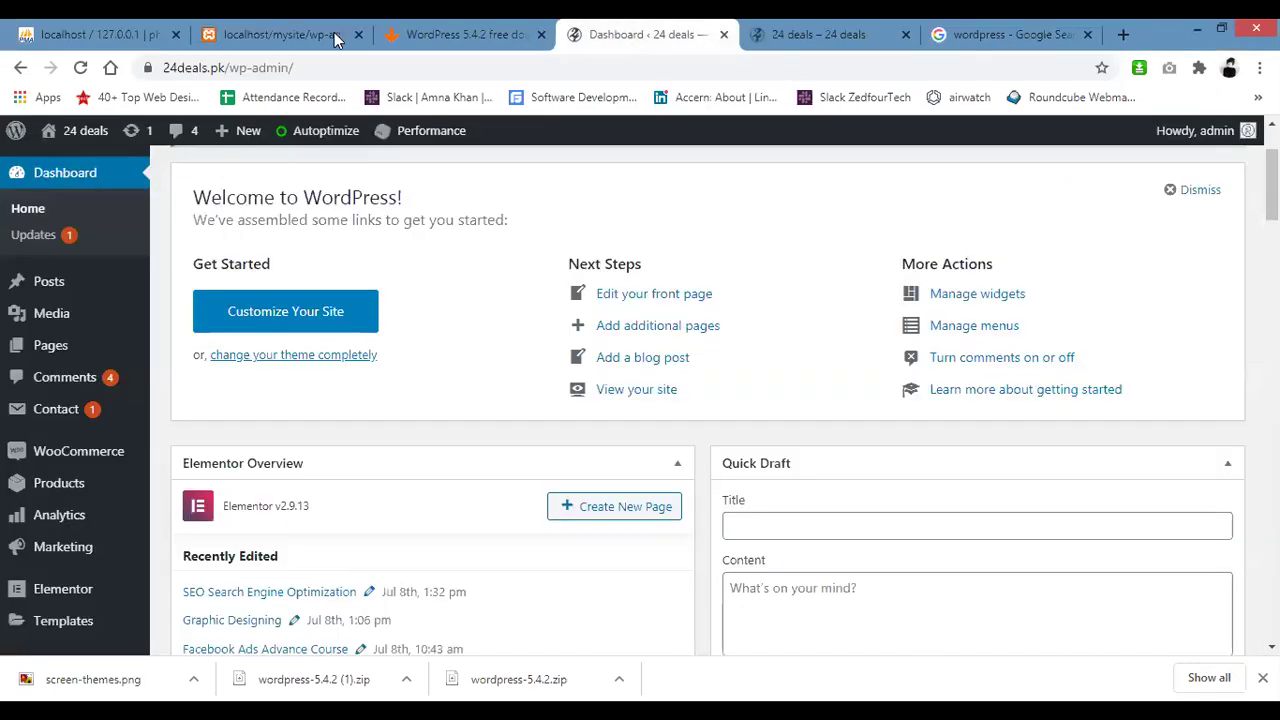
Step: Look over the admin toolbar, the dashboard widgets and the Posts submenu of the 24 deals site
{"action": "mouse_move", "coordinate": [12, 138]}
{"action": "mouse_move", "coordinate": [236, 141]}
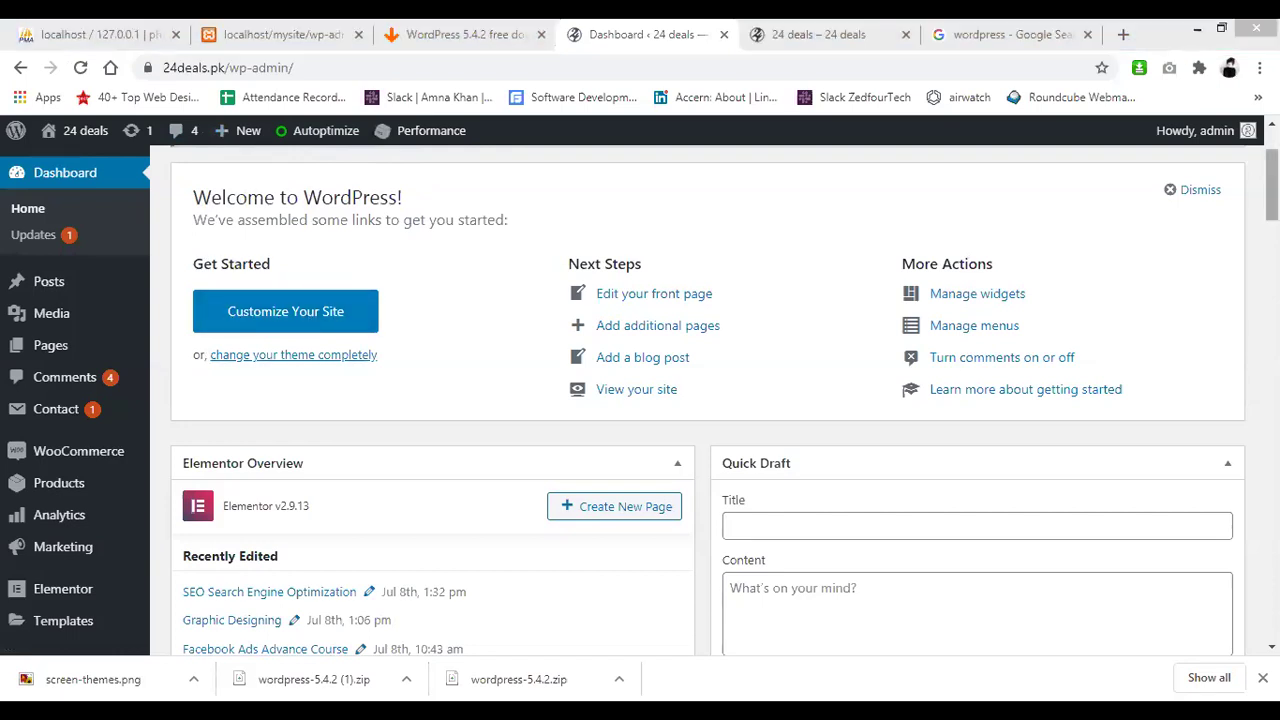
{"action": "scroll", "coordinate": [700, 400], "scroll_direction": "down", "scroll_amount": 3}
{"action": "scroll", "coordinate": [700, 400], "scroll_direction": "down", "scroll_amount": 5}
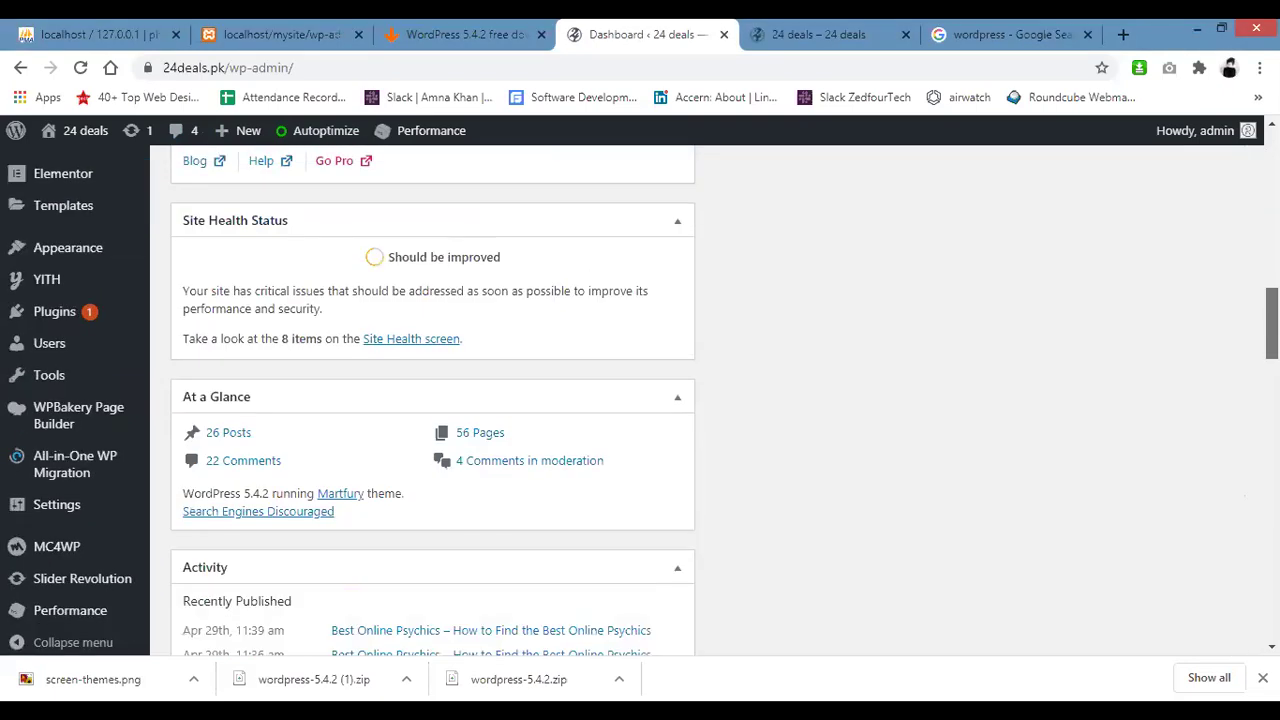
{"action": "scroll", "coordinate": [700, 400], "scroll_direction": "up", "scroll_amount": 10}
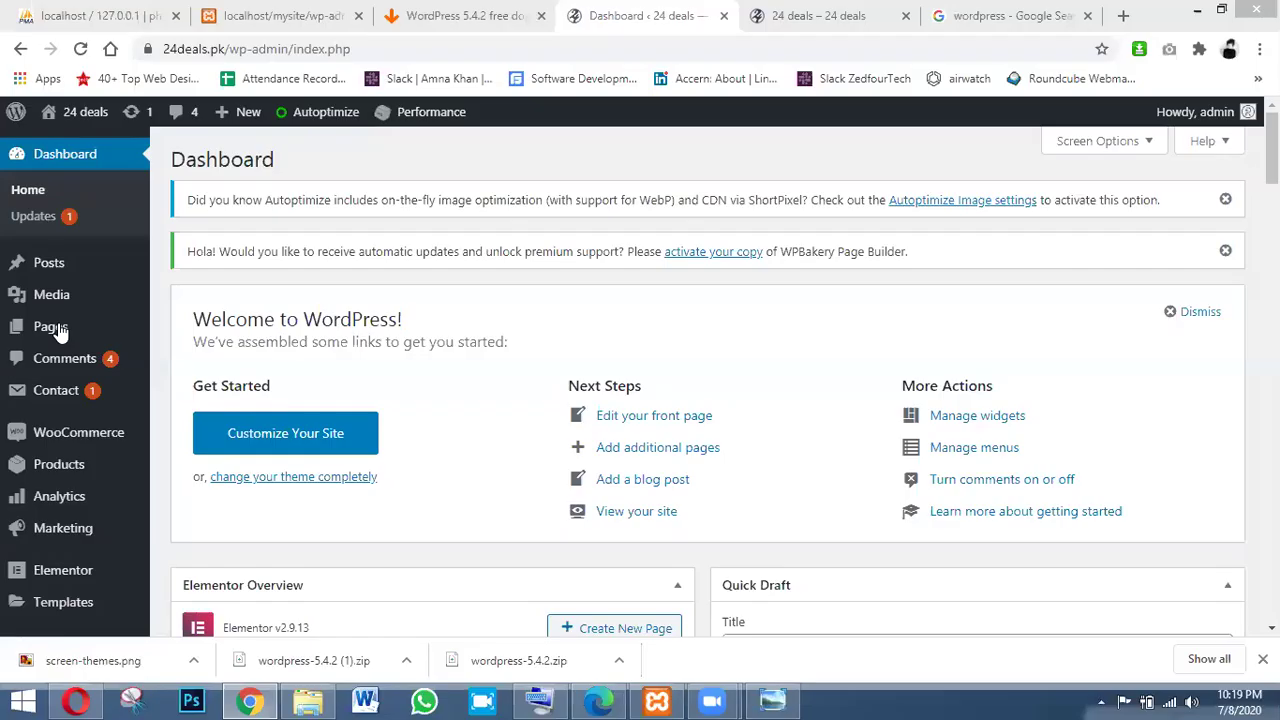
{"action": "mouse_move", "coordinate": [47, 265]}
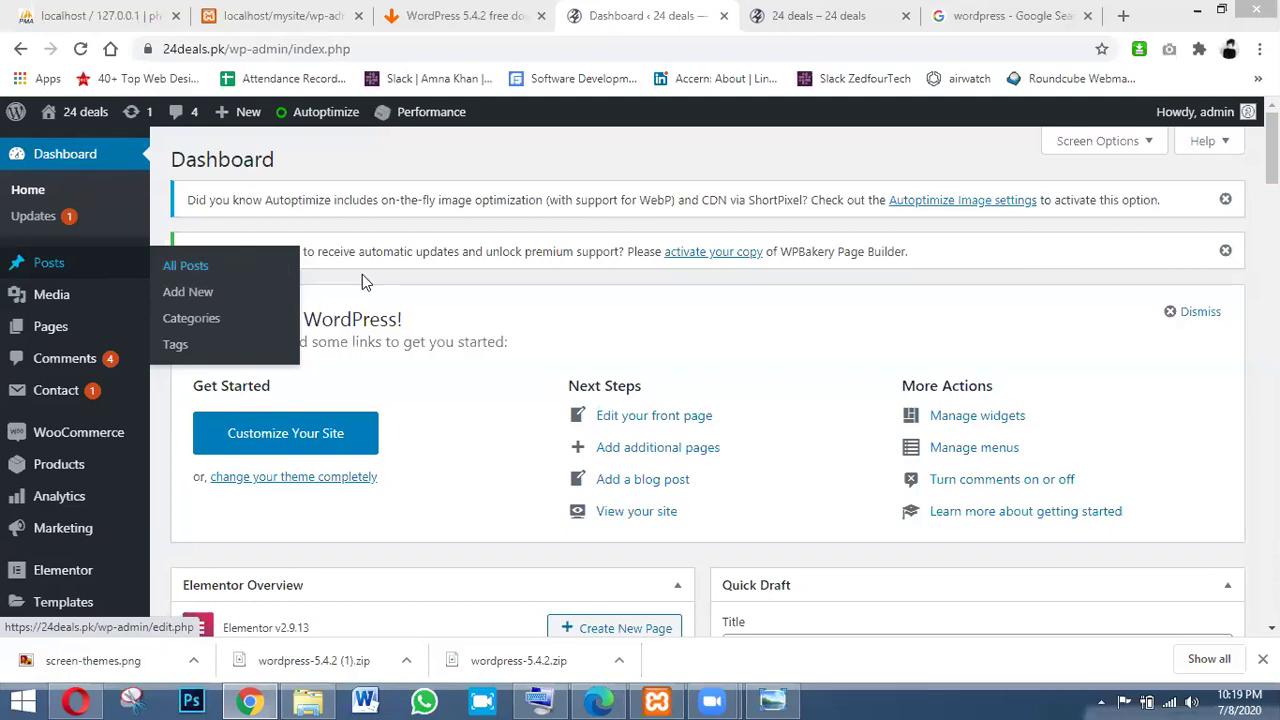
{"action": "mouse_move", "coordinate": [84, 280]}
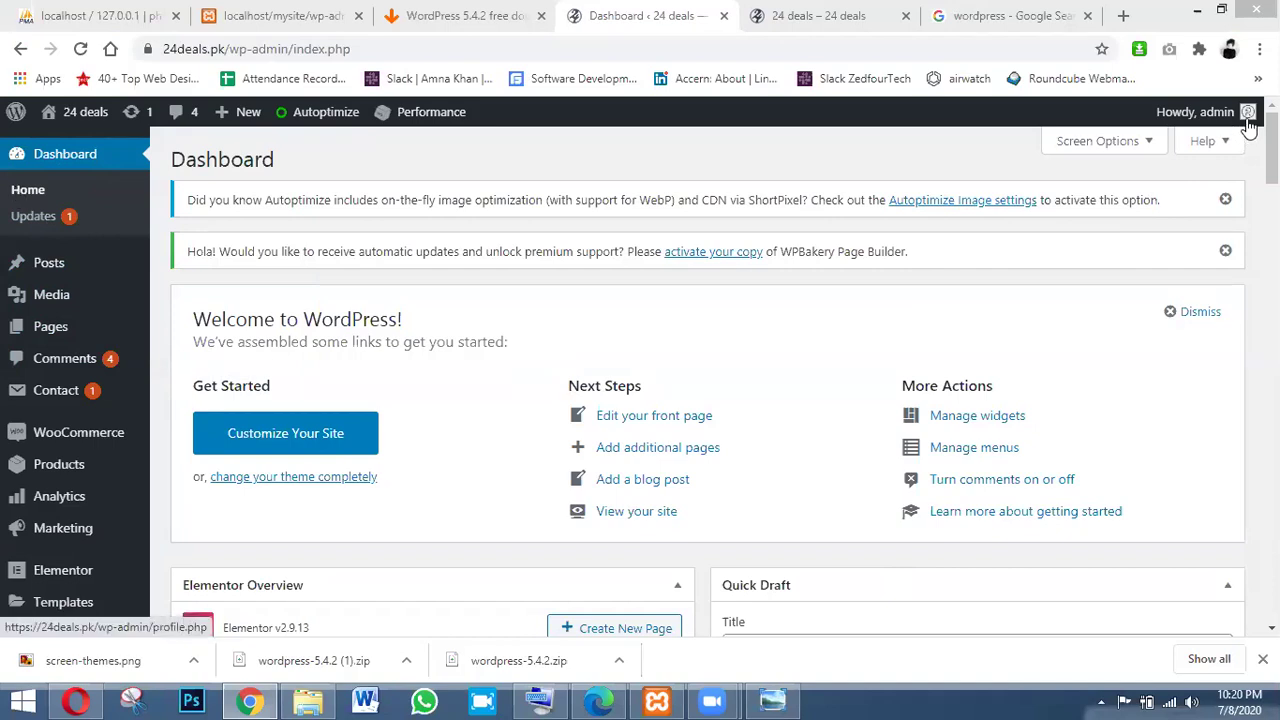
{"action": "mouse_move", "coordinate": [1248, 118]}
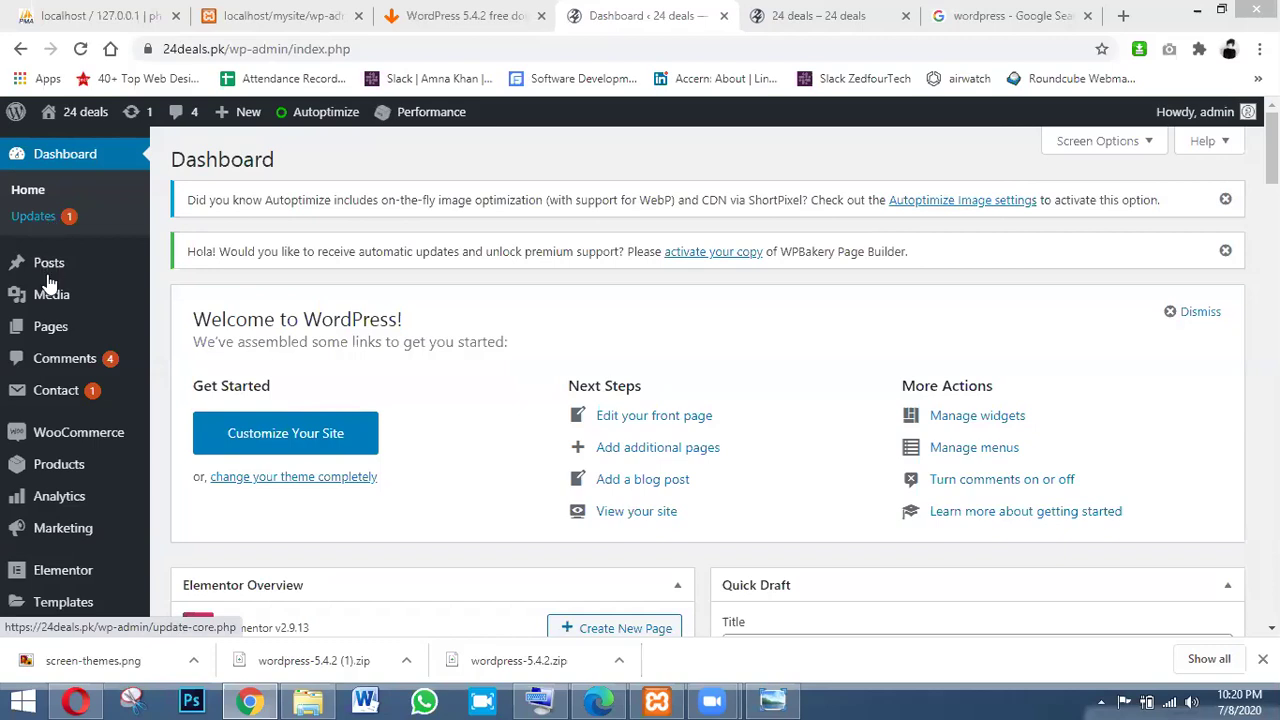
Step: Open the list of all posts and review the titles, categories, tags and dates through its end
{"action": "mouse_move", "coordinate": [47, 272]}
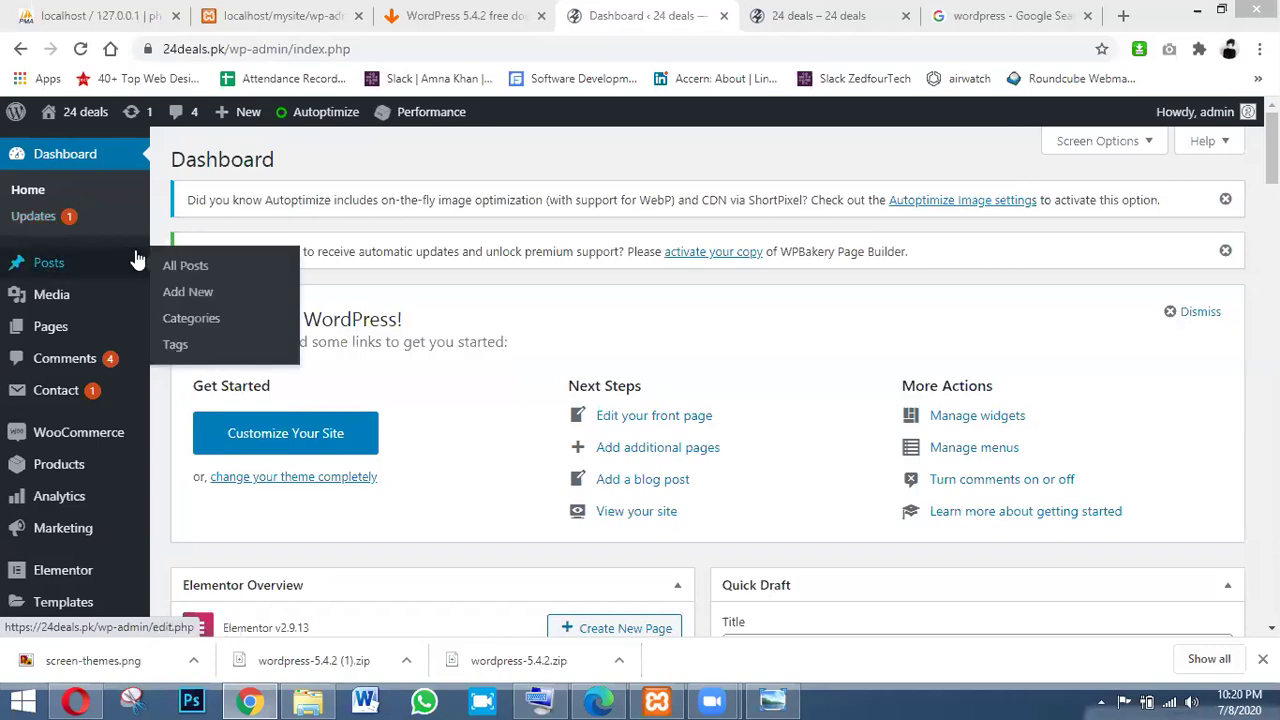
{"action": "left_click", "coordinate": [186, 266]}
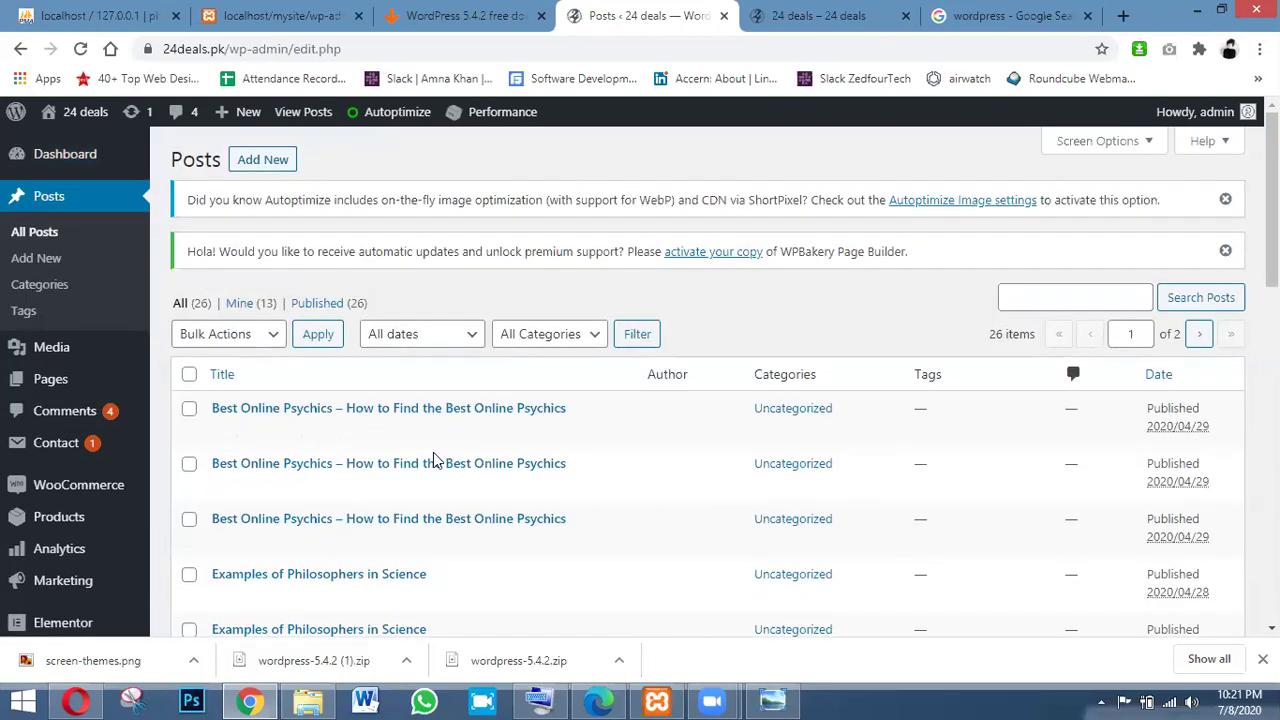
{"action": "scroll", "coordinate": [1272, 200], "scroll_direction": "down", "scroll_amount": 1}
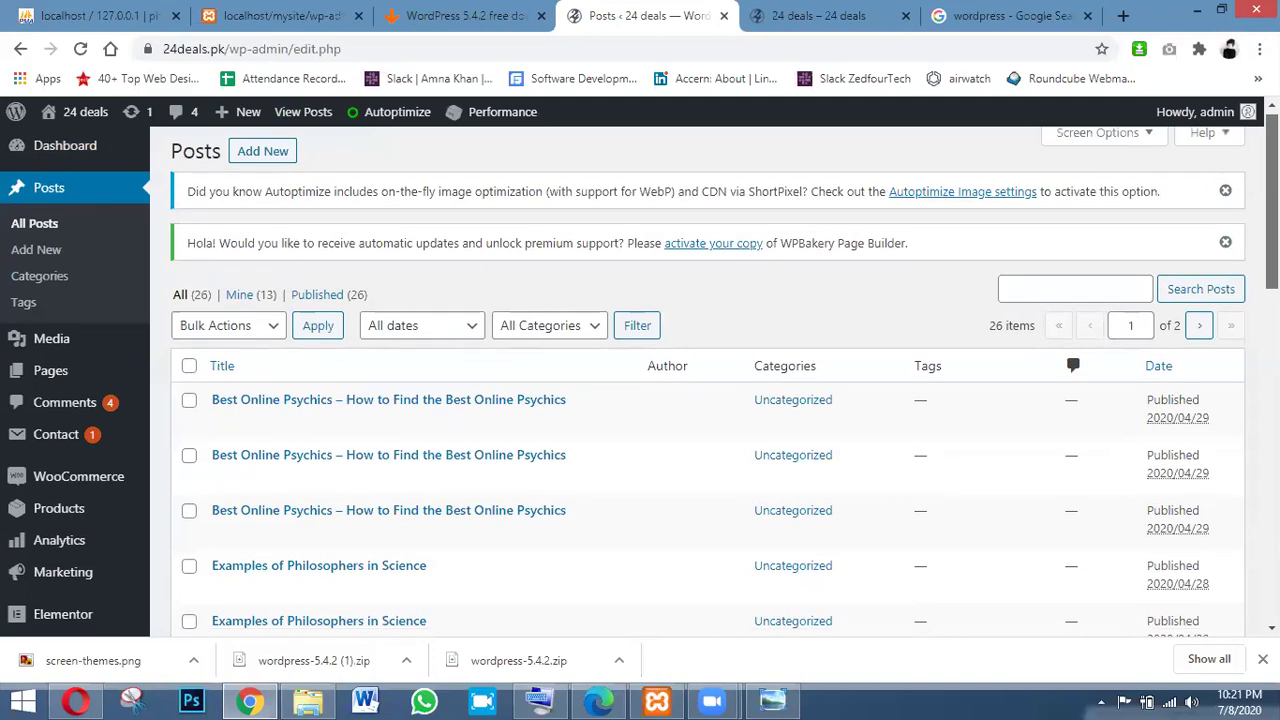
{"action": "scroll", "coordinate": [1272, 200], "scroll_direction": "down", "scroll_amount": 3}
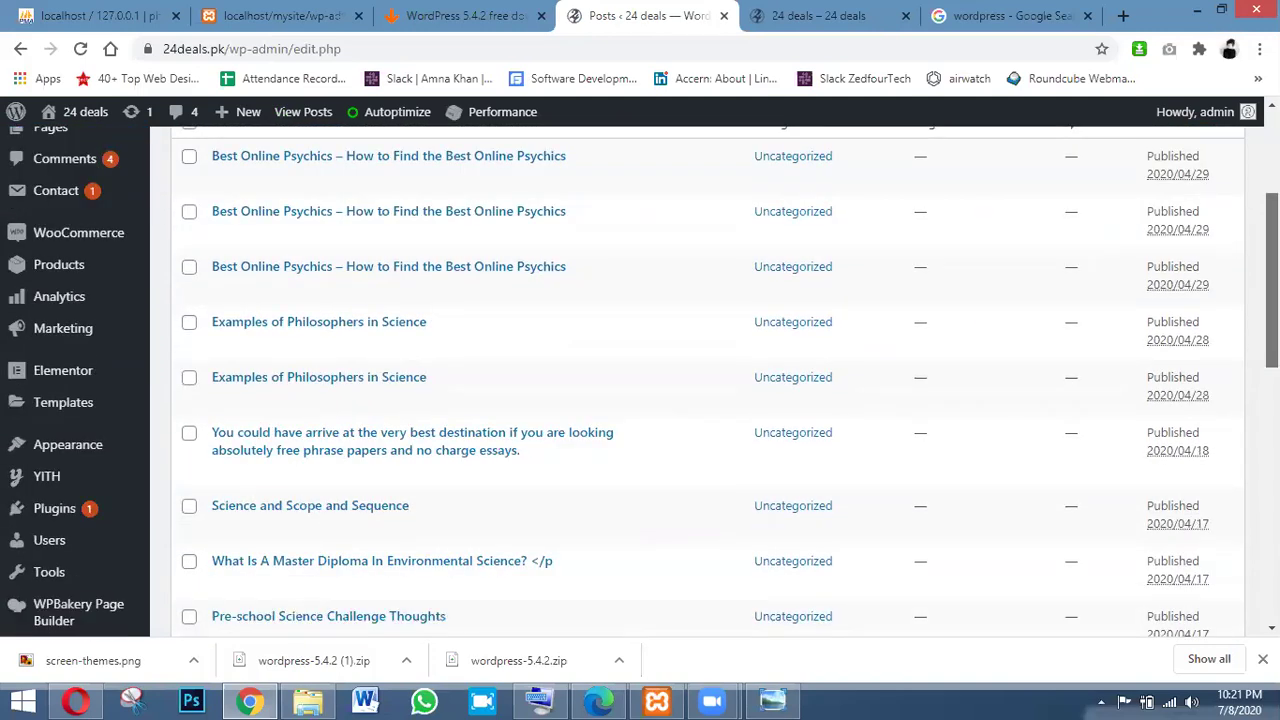
{"action": "scroll", "coordinate": [1272, 280], "scroll_direction": "down", "scroll_amount": 5}
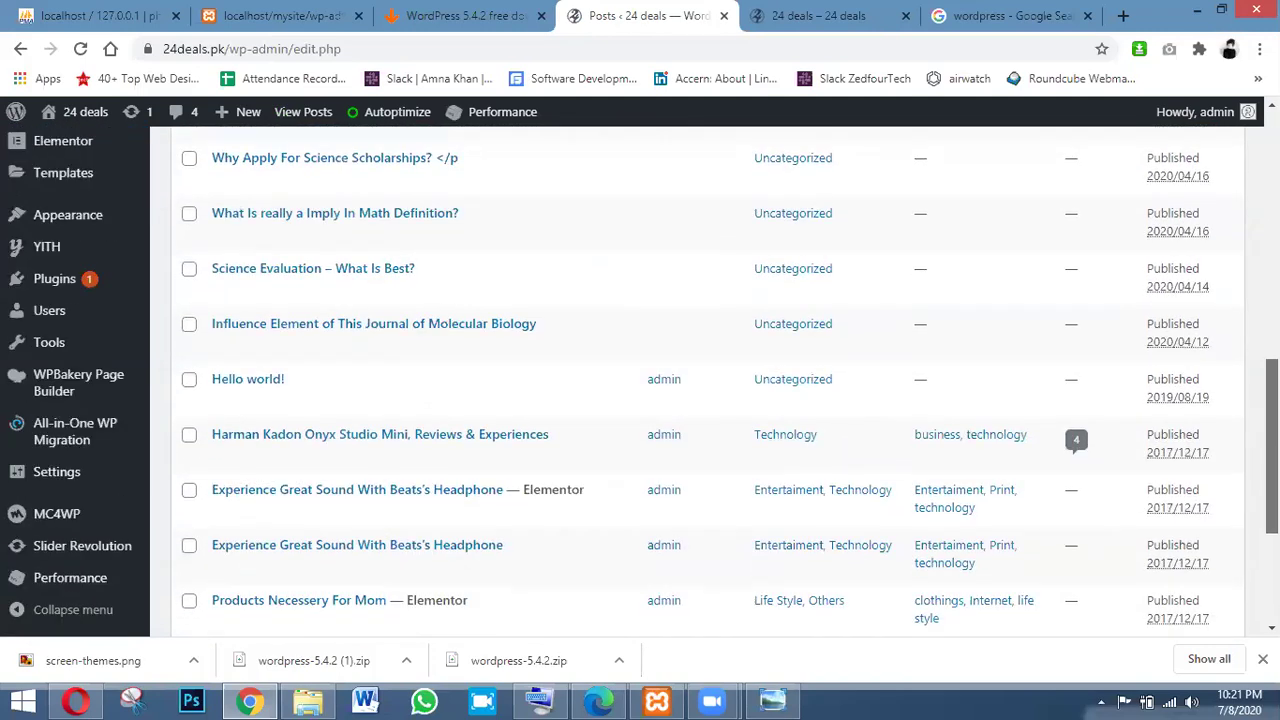
{"action": "scroll", "coordinate": [700, 380], "scroll_direction": "down", "scroll_amount": 3}
{"action": "scroll", "coordinate": [700, 380], "scroll_direction": "up", "scroll_amount": 5}
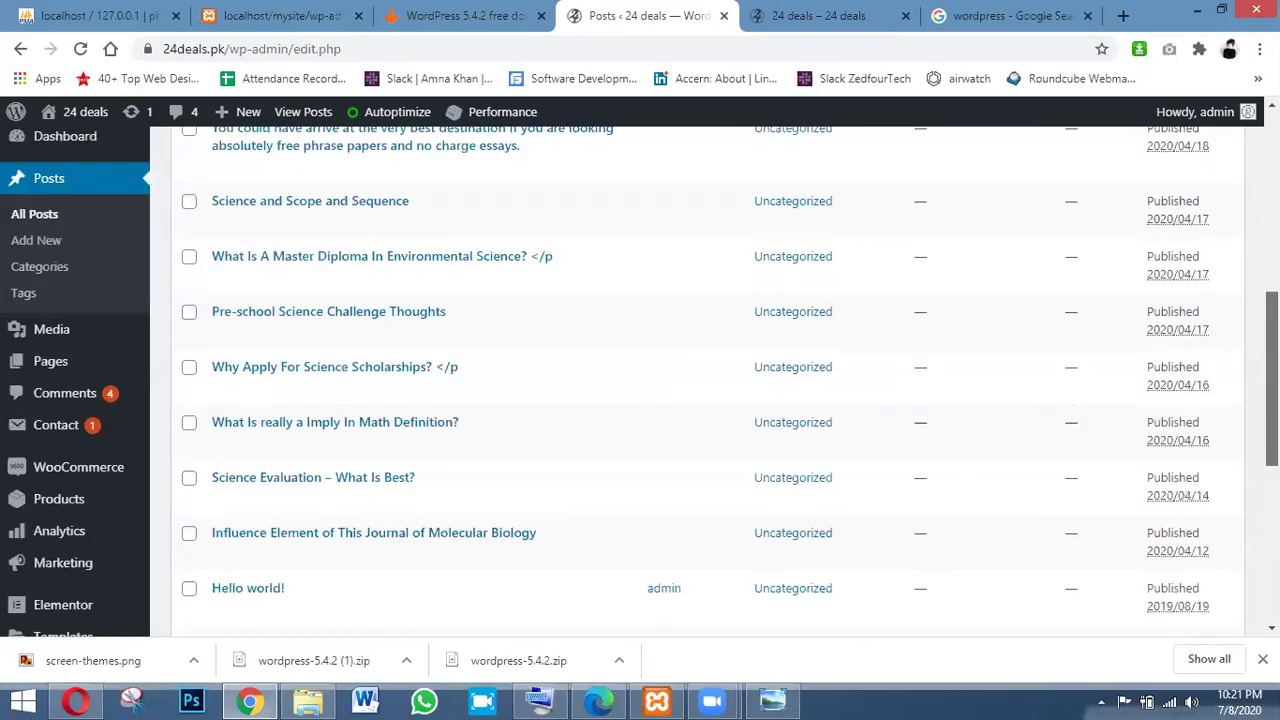
{"action": "scroll", "coordinate": [700, 380], "scroll_direction": "up", "scroll_amount": 6}
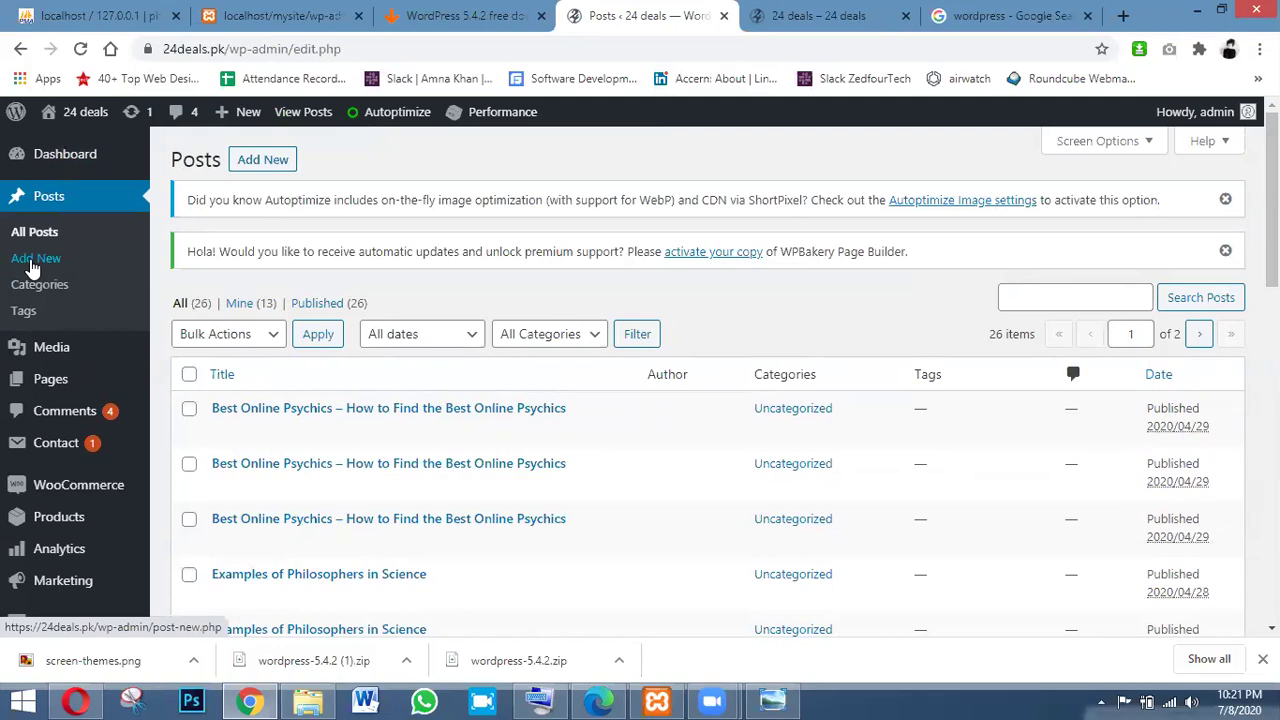
Step: Start a new post, closing the WordPress download, localhost/mysite and phpMyAdmin browser tabs and dismissing the block editor's welcome dialog
{"action": "left_click", "coordinate": [33, 265]}
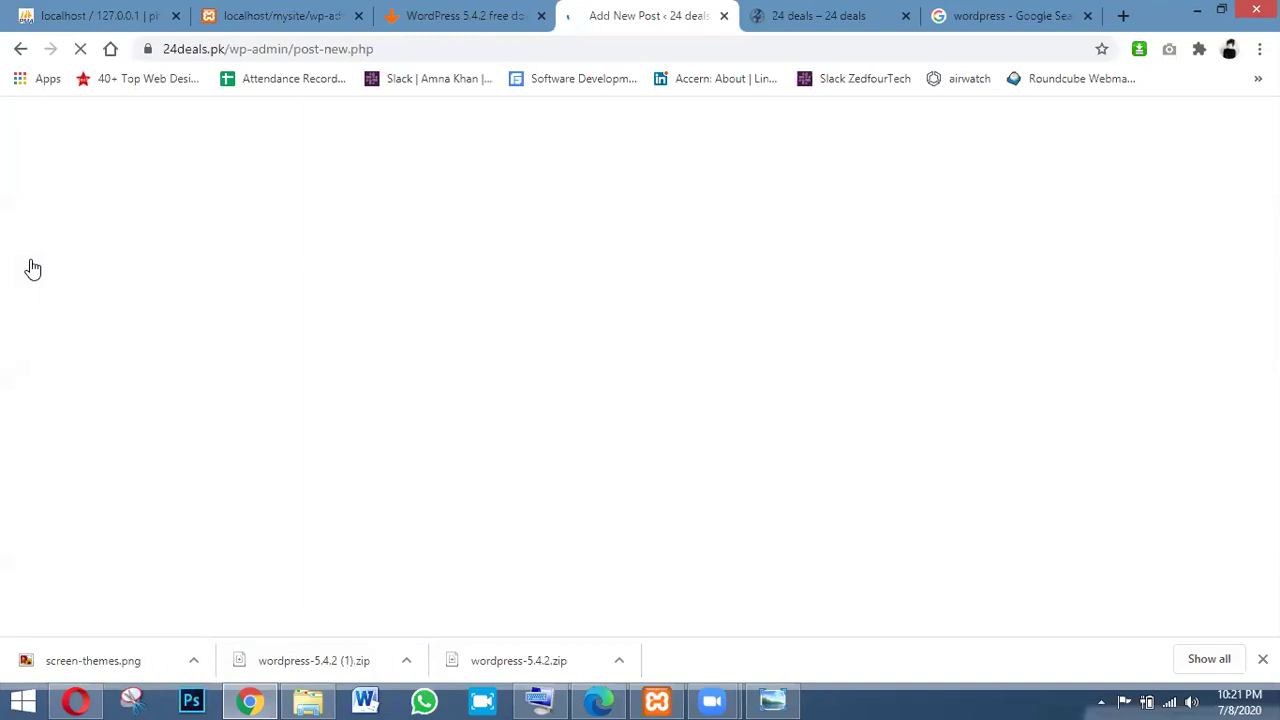
{"action": "left_click", "coordinate": [539, 19]}
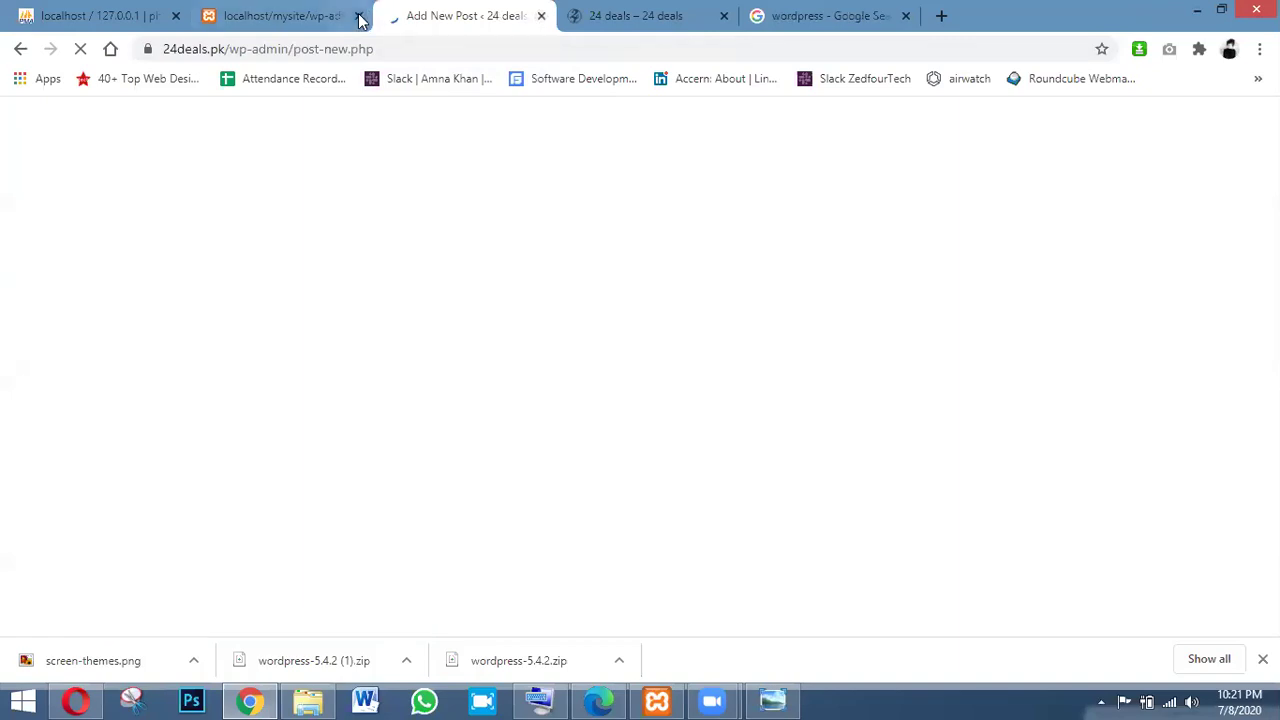
{"action": "left_click", "coordinate": [360, 19]}
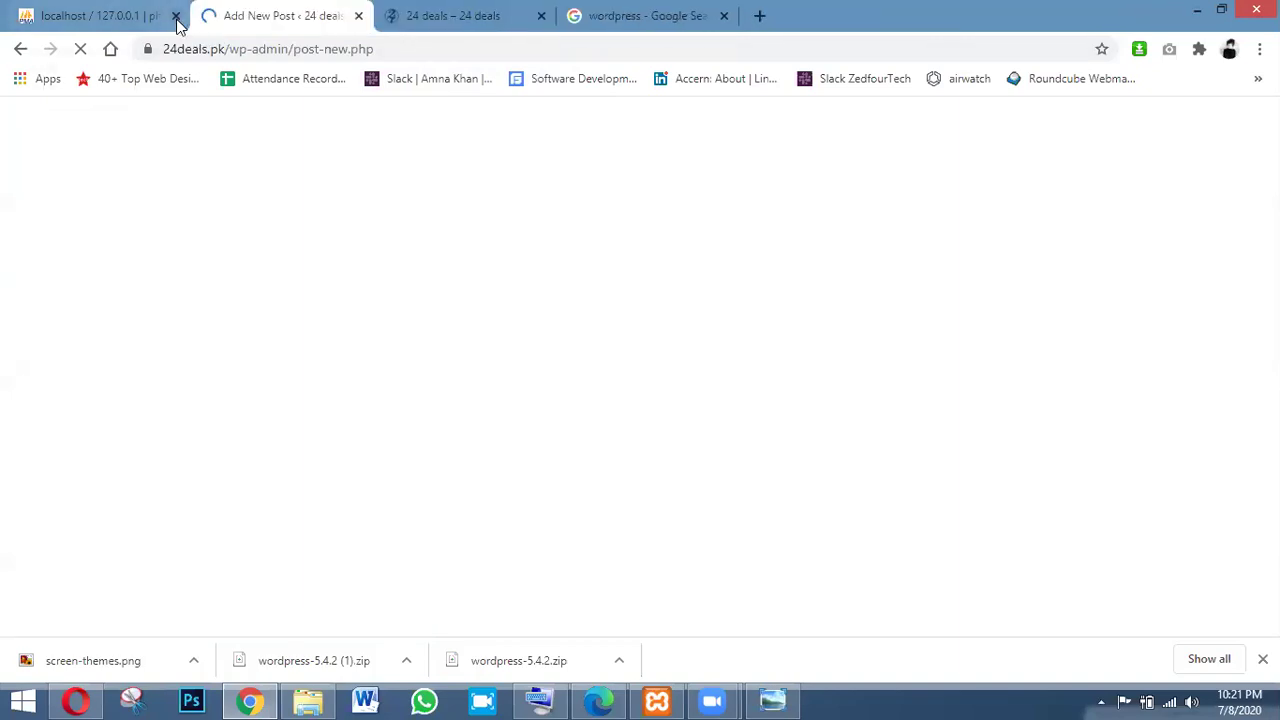
{"action": "left_click", "coordinate": [177, 18]}
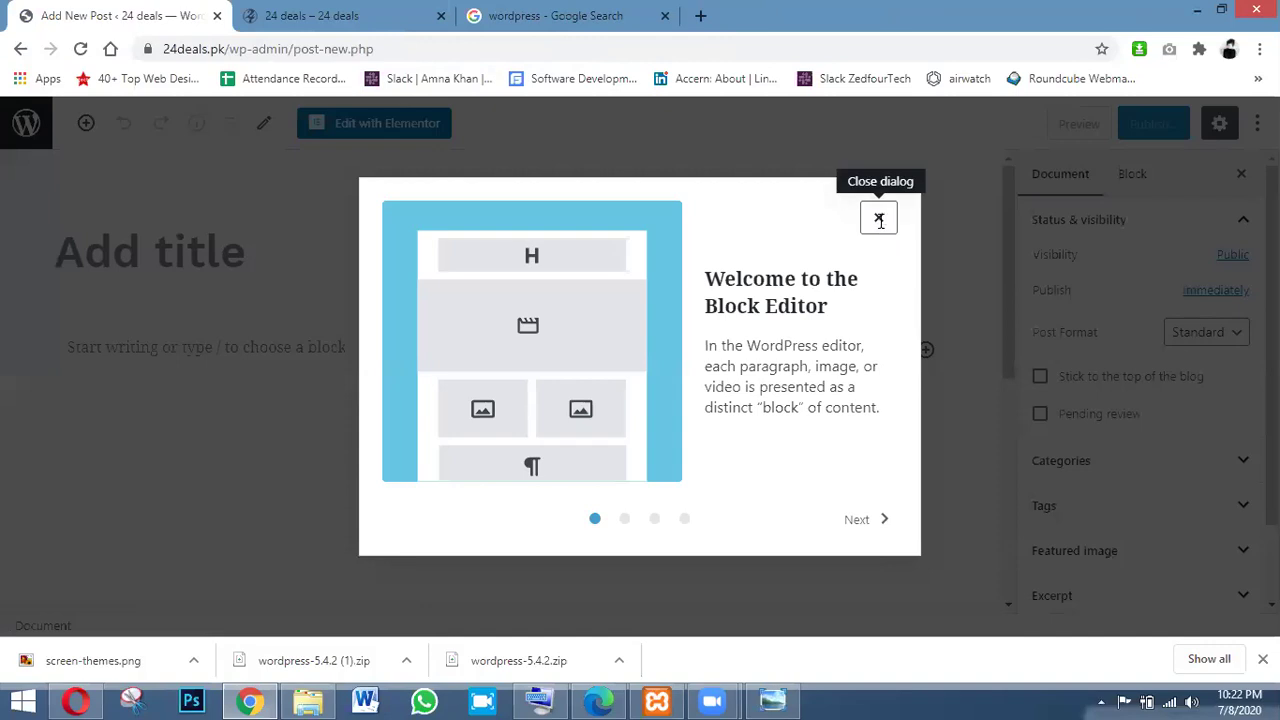
{"action": "left_click", "coordinate": [878, 220]}
Step: Try the title and first paragraph fields of the new post and leave the editor without saving
{"action": "left_click", "coordinate": [151, 258]}
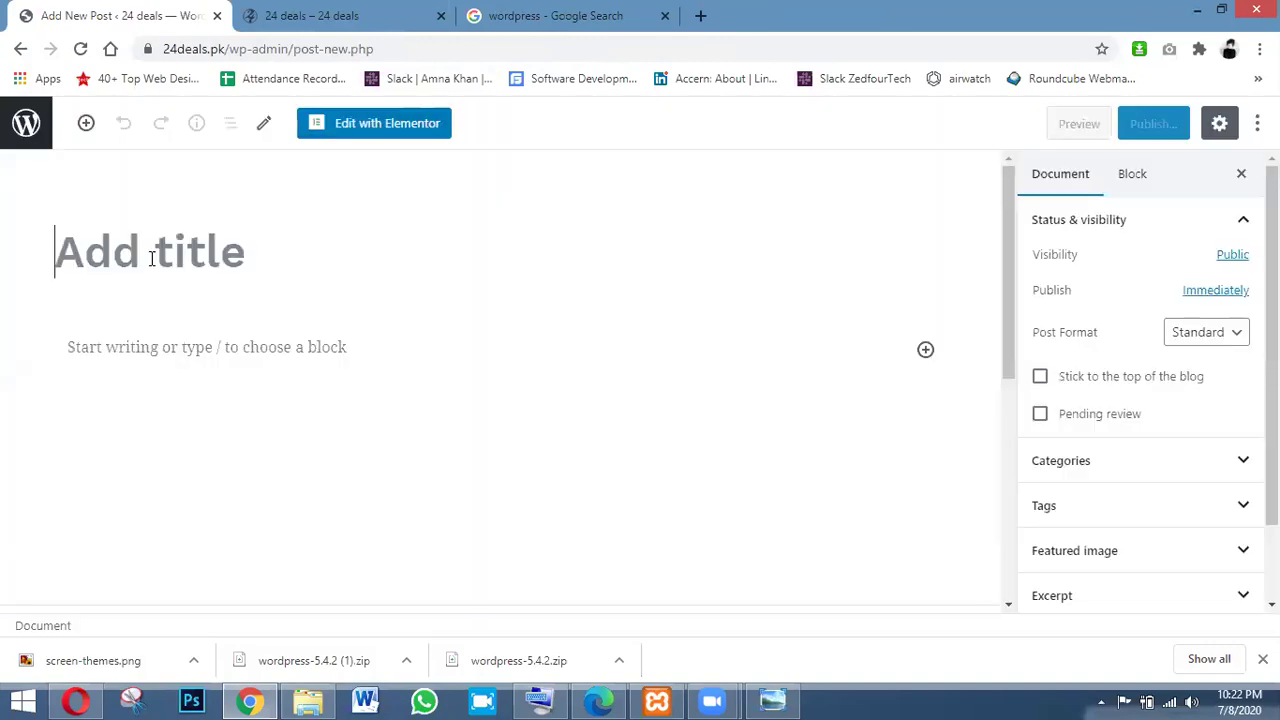
{"action": "left_click", "coordinate": [182, 366]}
{"action": "left_click", "coordinate": [190, 356]}
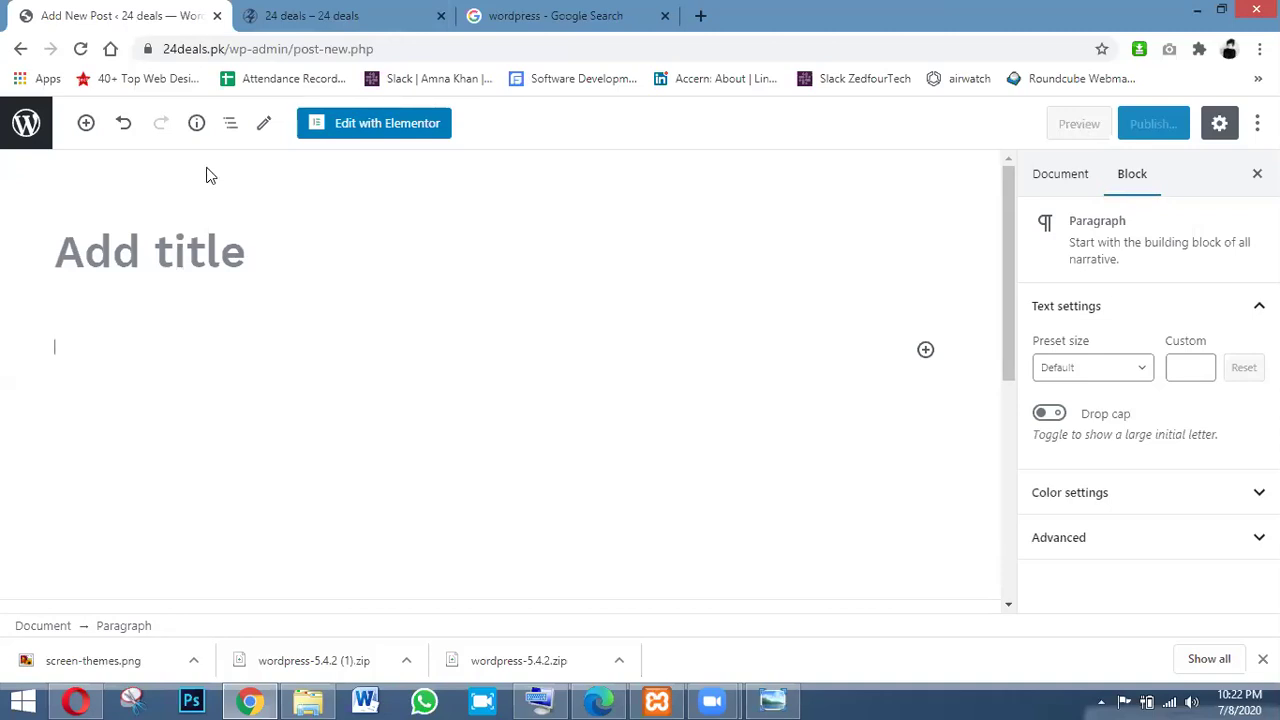
{"action": "left_click", "coordinate": [18, 50]}
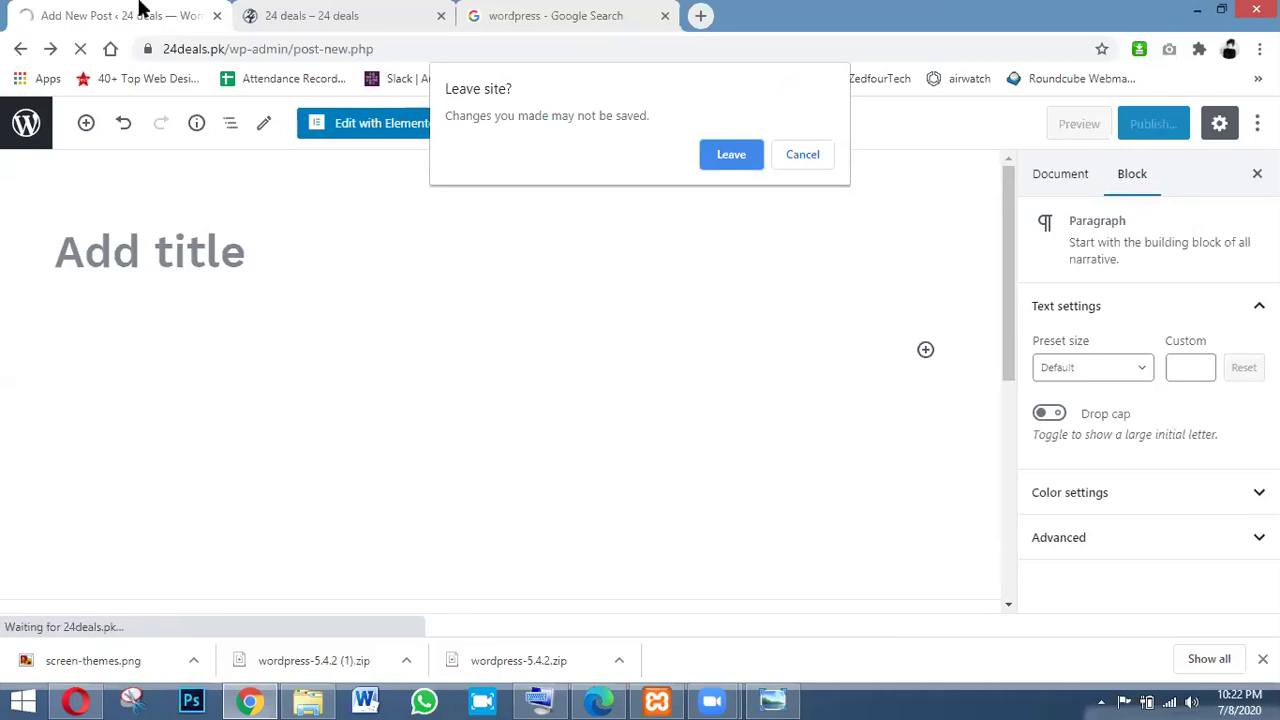
{"action": "left_click", "coordinate": [731, 152]}
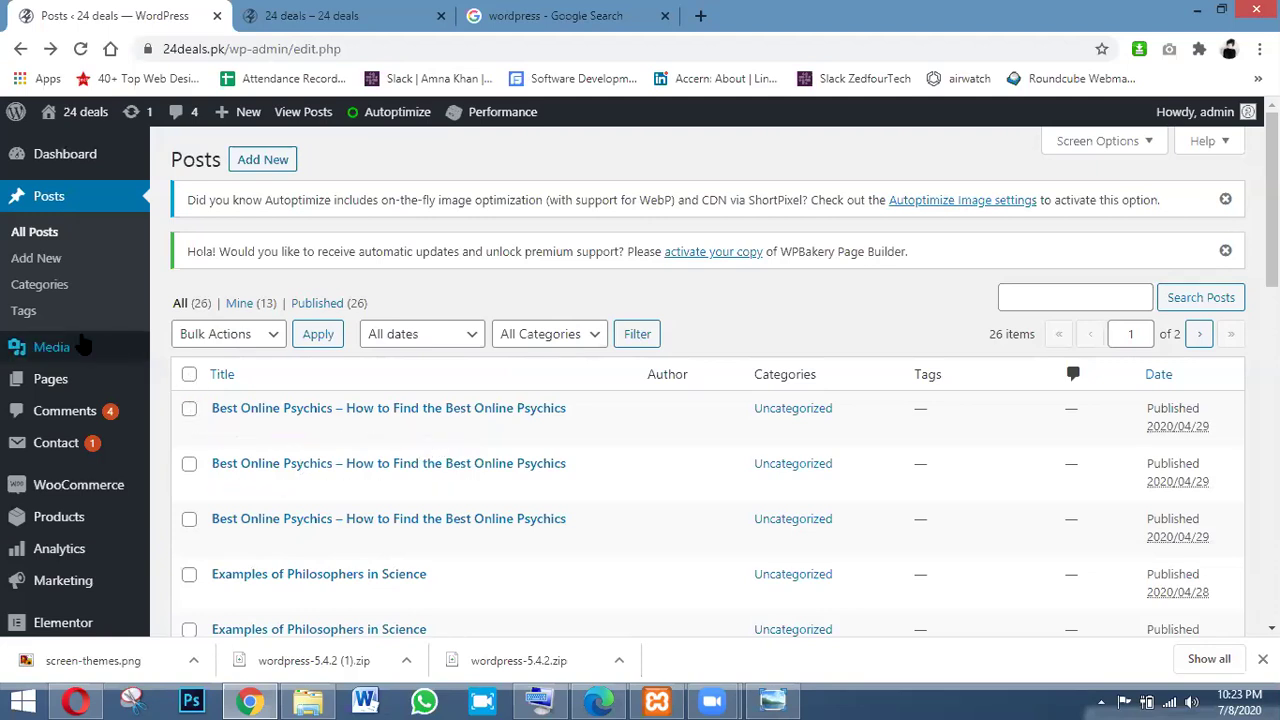
Step: Start another new post with the title "about" and an empty paragraph beneath it
{"action": "left_click", "coordinate": [36, 258]}
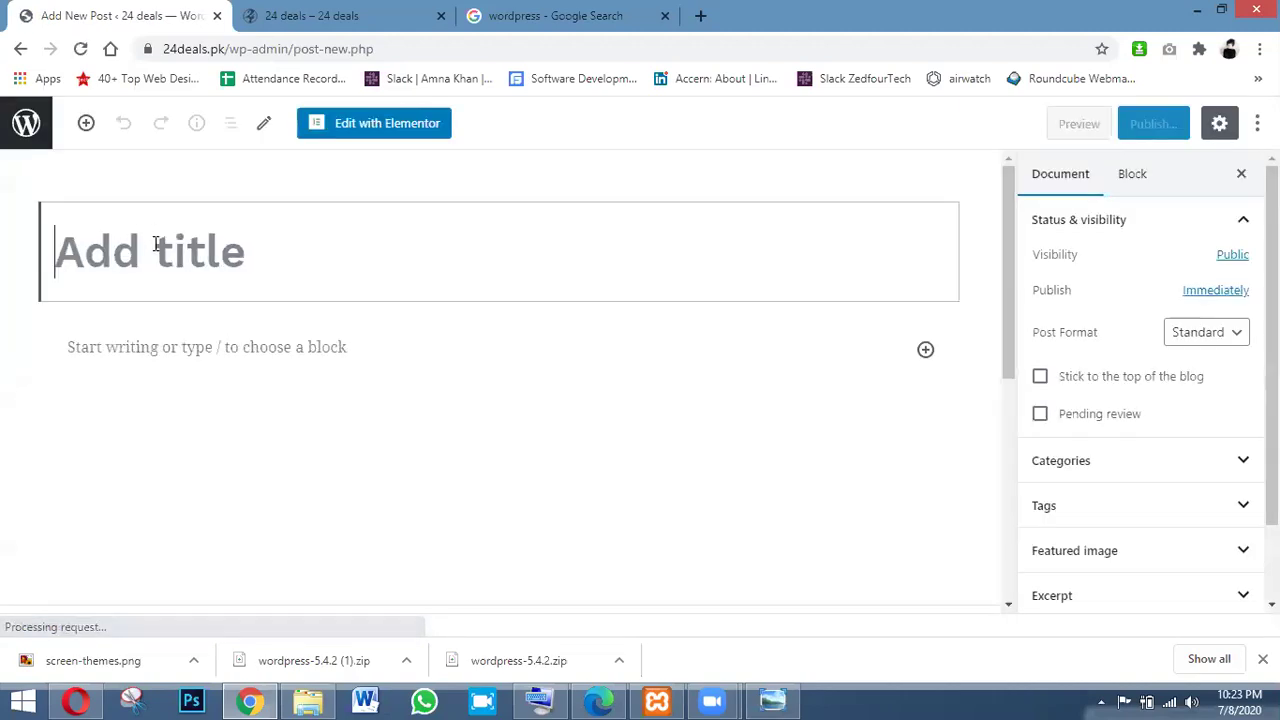
{"action": "type", "text": "about"}
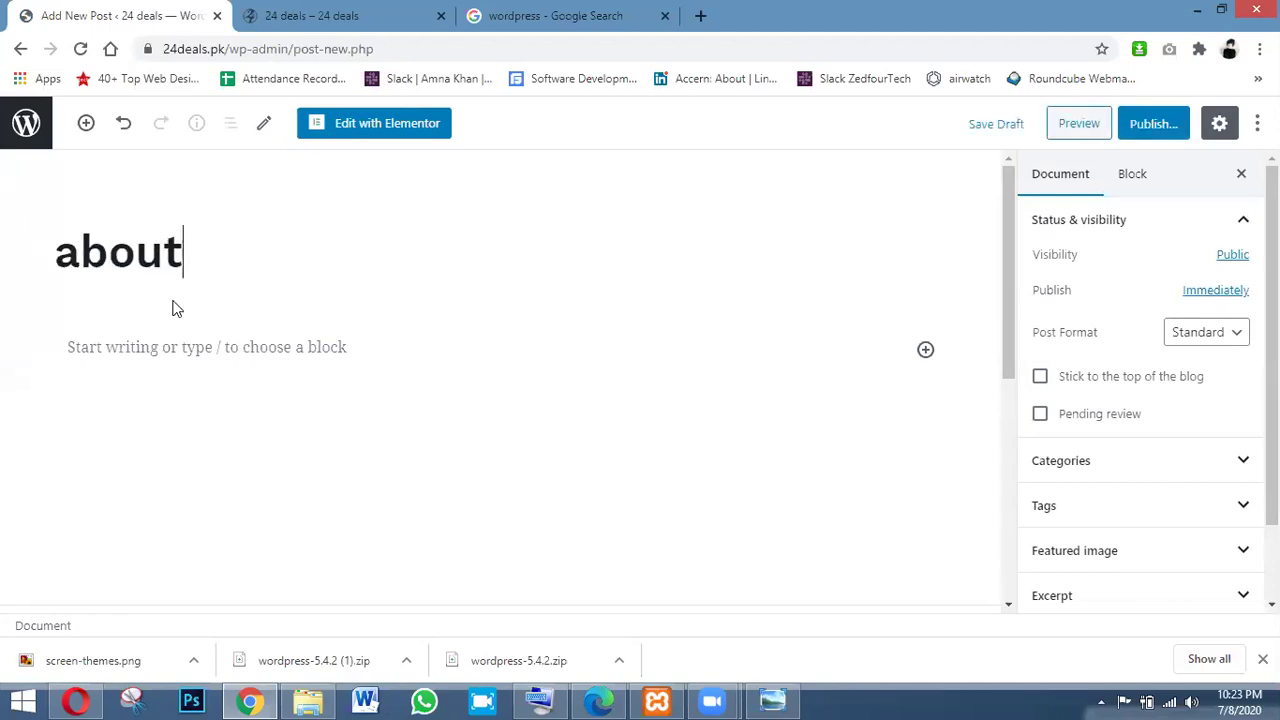
{"action": "left_click", "coordinate": [181, 362]}
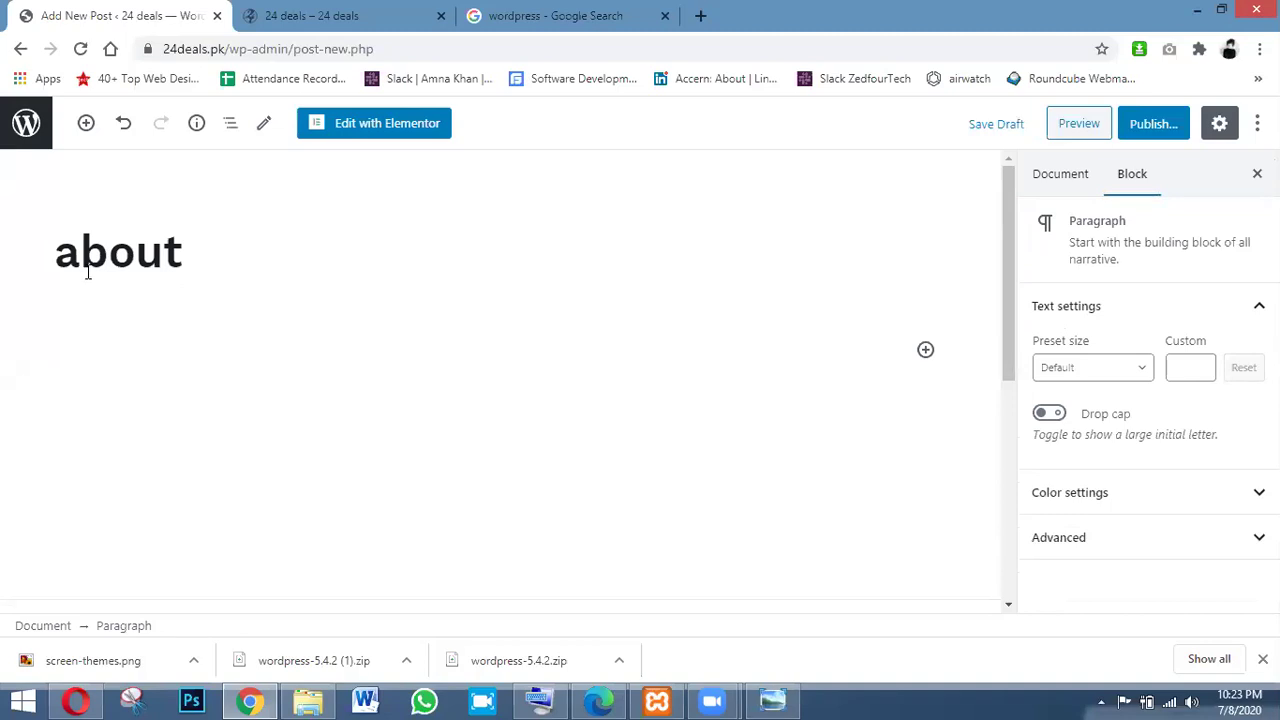
{"action": "left_click_drag", "start_coordinate": [80, 258], "coordinate": [194, 257]}
{"action": "left_click", "coordinate": [197, 326]}
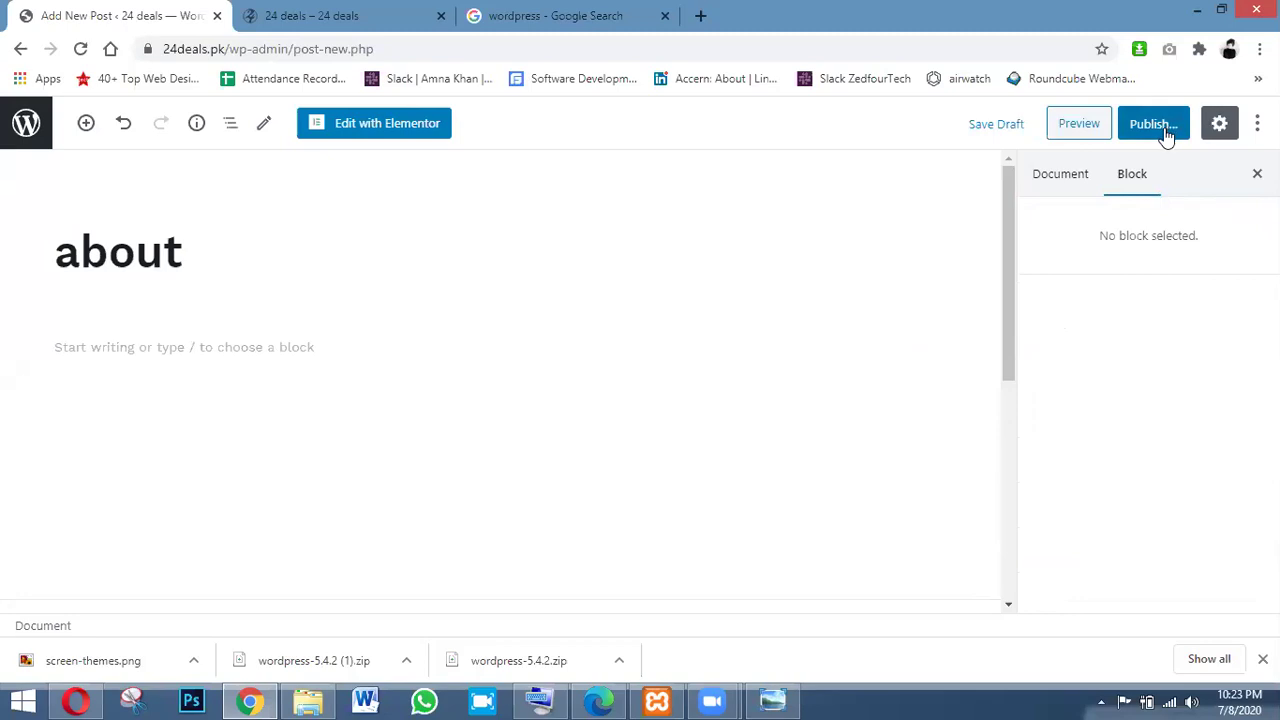
Step: View the live 24 deals front page and return to the posts list, discarding the unsaved "about" post
{"action": "left_click", "coordinate": [293, 18]}
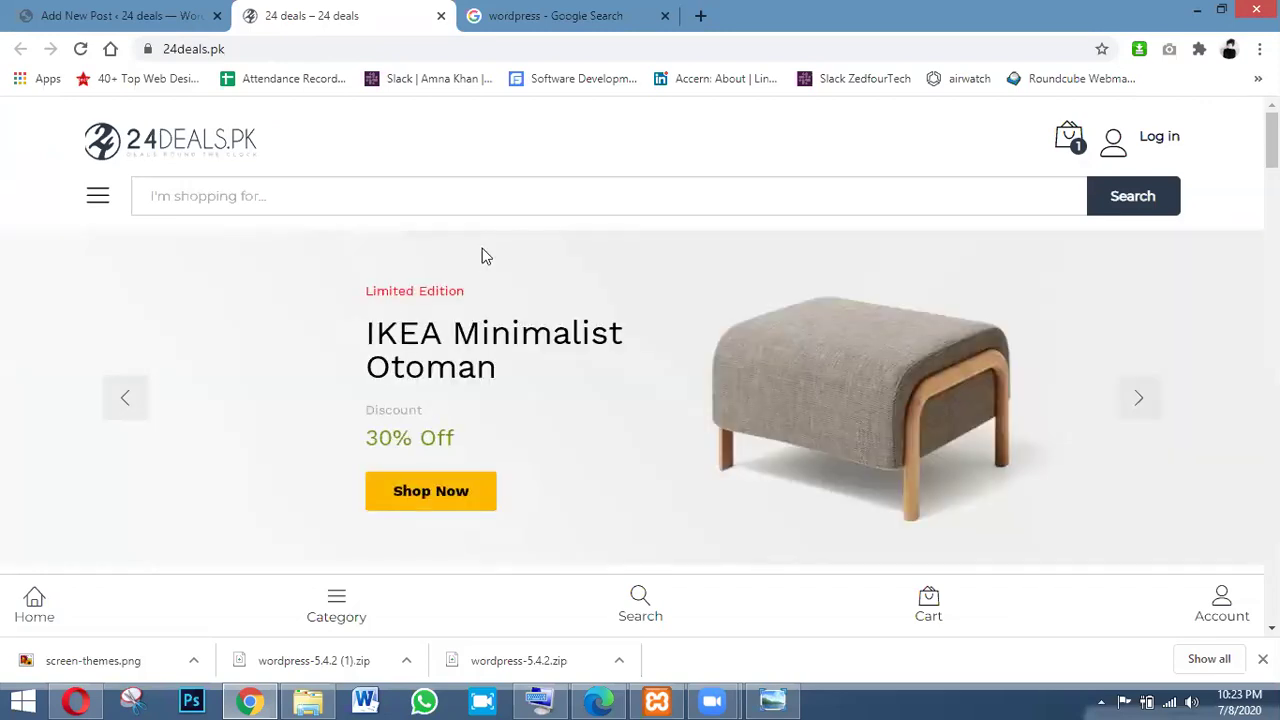
{"action": "left_click", "coordinate": [60, 8]}
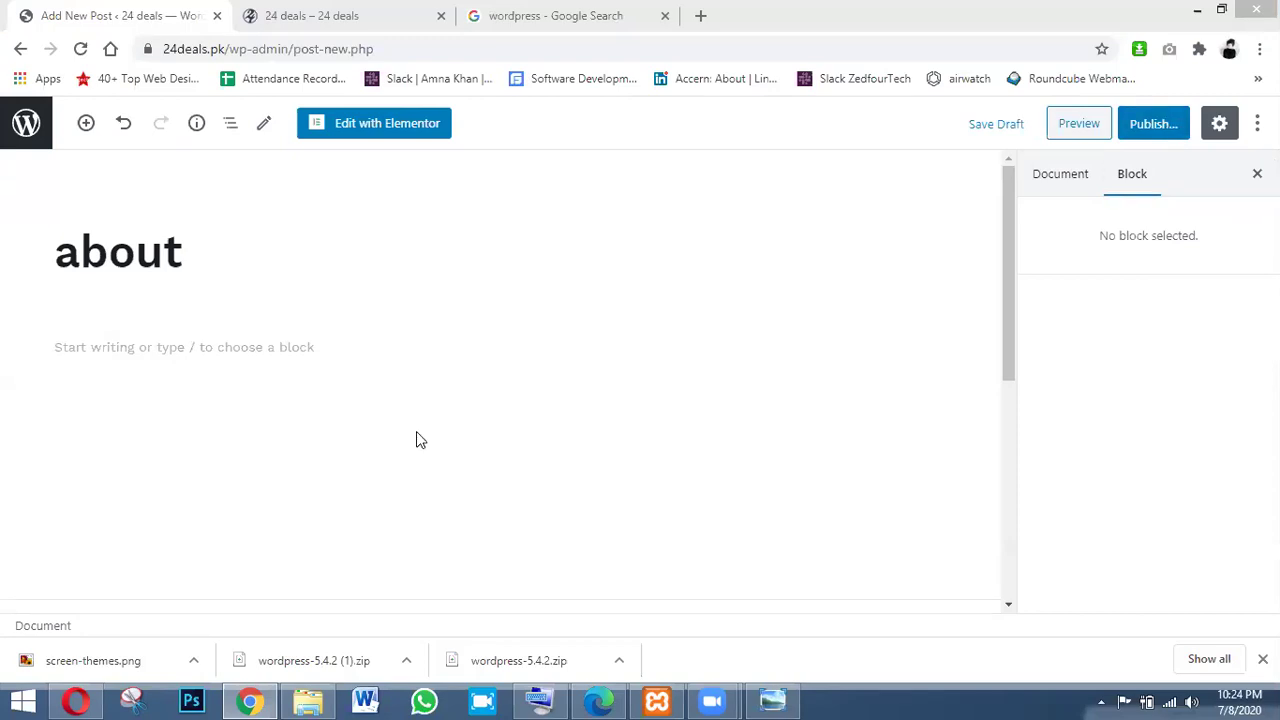
{"action": "left_click", "coordinate": [17, 50]}
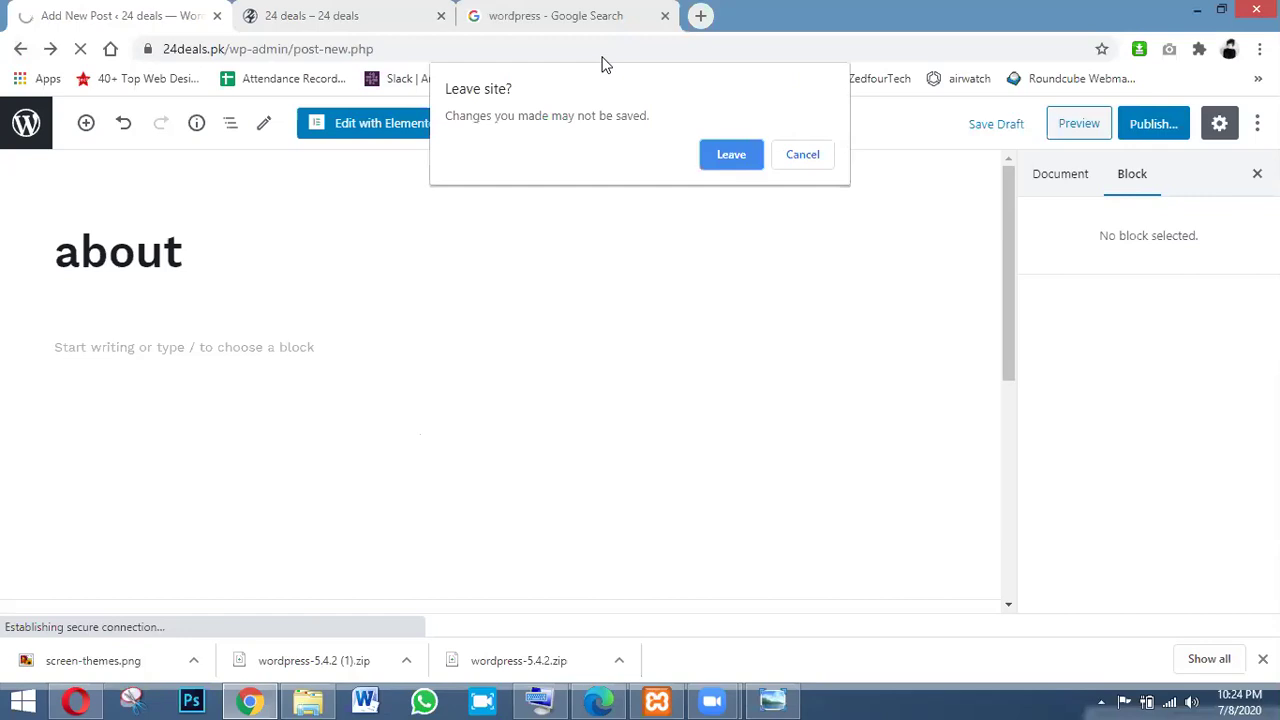
{"action": "left_click", "coordinate": [723, 160]}
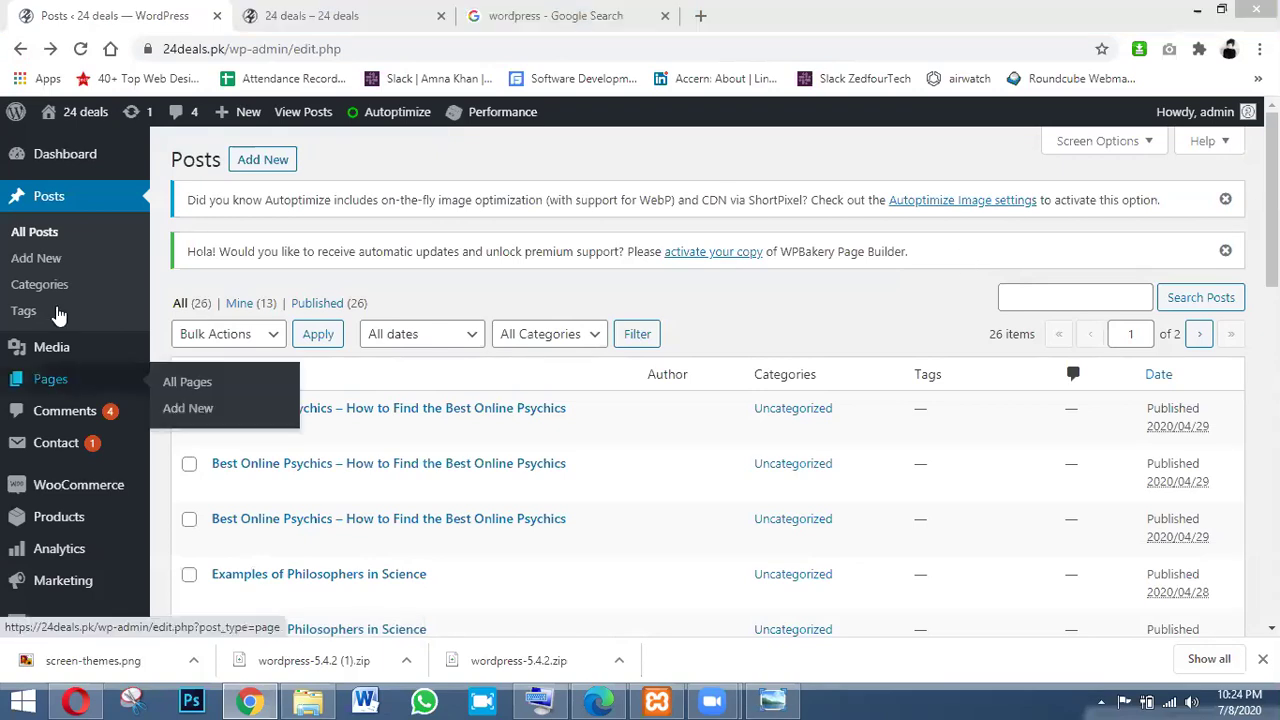
Step: Open the categories page for posts
{"action": "left_click", "coordinate": [40, 285]}
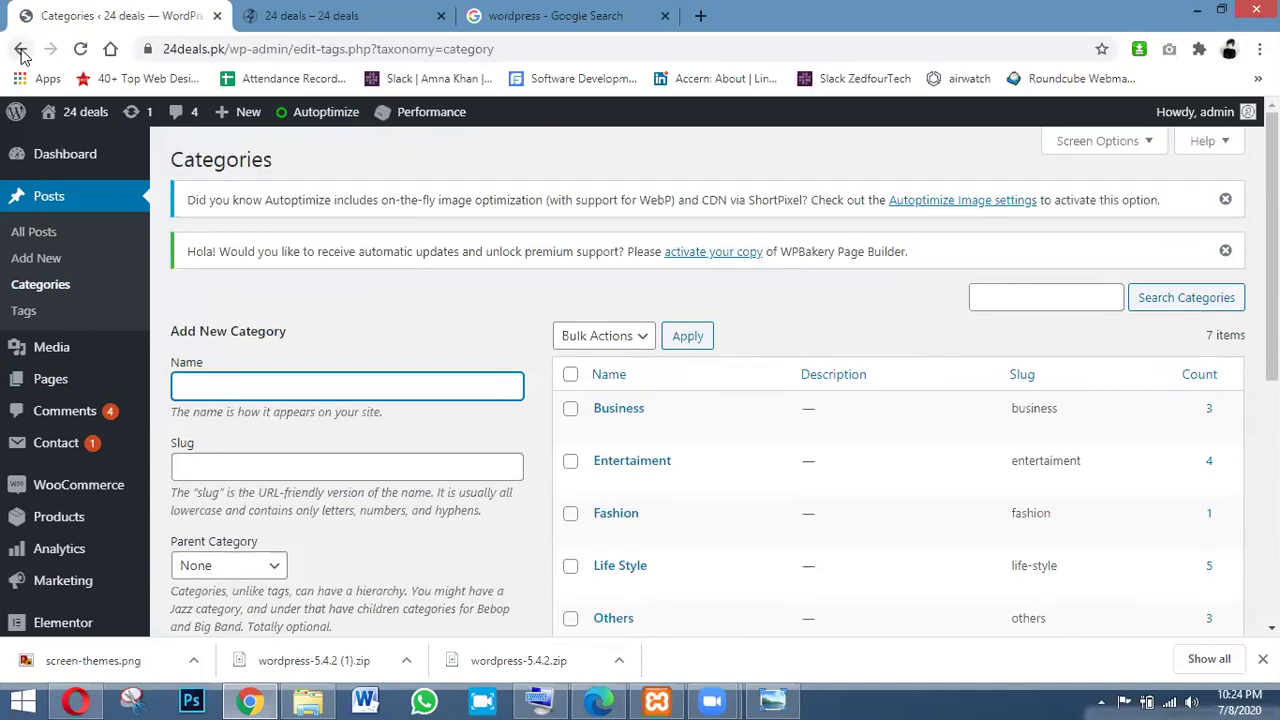
Step: Return from the categories page to the posts list, and open the media library to browse its images
{"action": "left_click", "coordinate": [20, 49]}
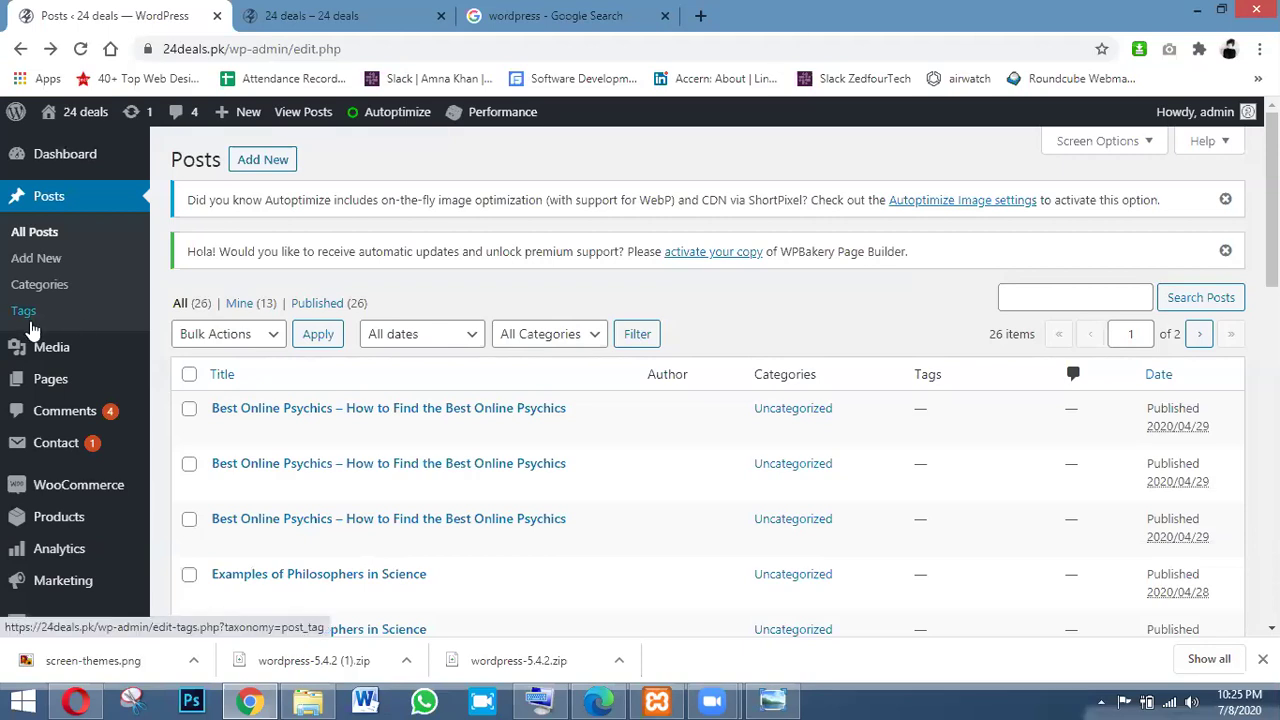
{"action": "mouse_move", "coordinate": [52, 356]}
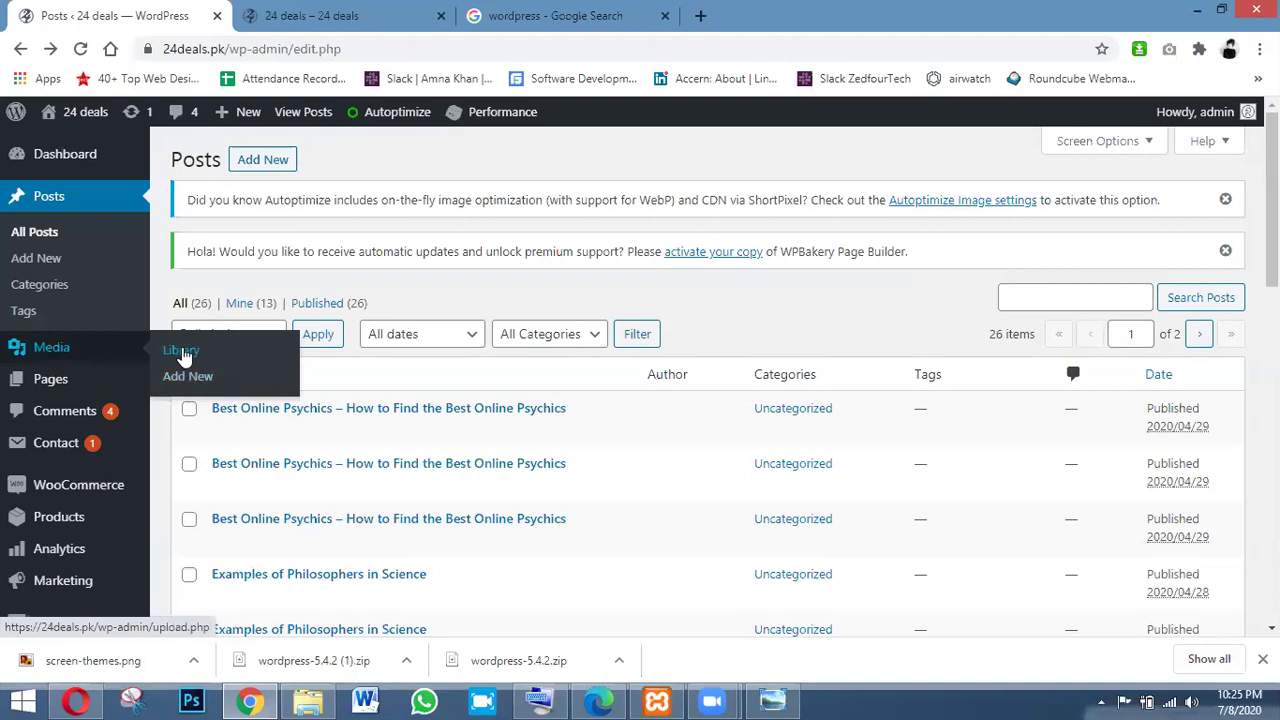
{"action": "left_click", "coordinate": [182, 351]}
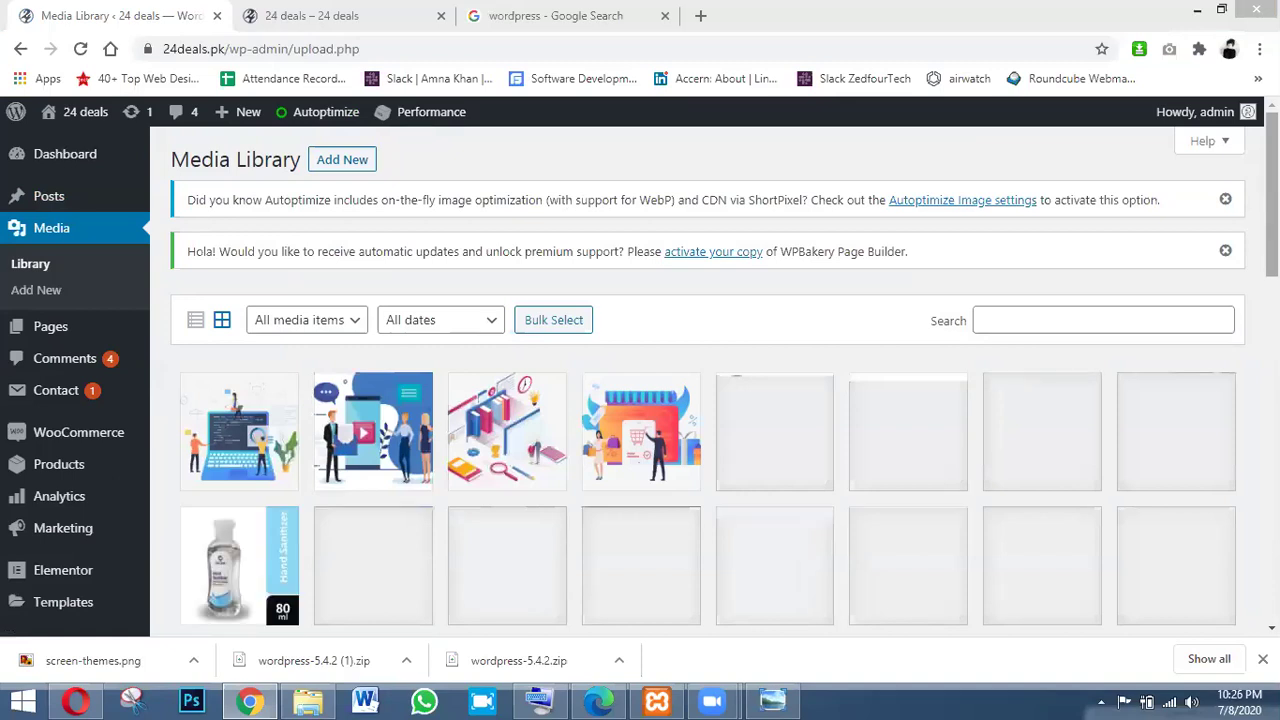
{"action": "scroll", "coordinate": [708, 400], "scroll_direction": "down", "scroll_amount": 1}
{"action": "scroll", "coordinate": [708, 400], "scroll_direction": "down", "scroll_amount": 3}
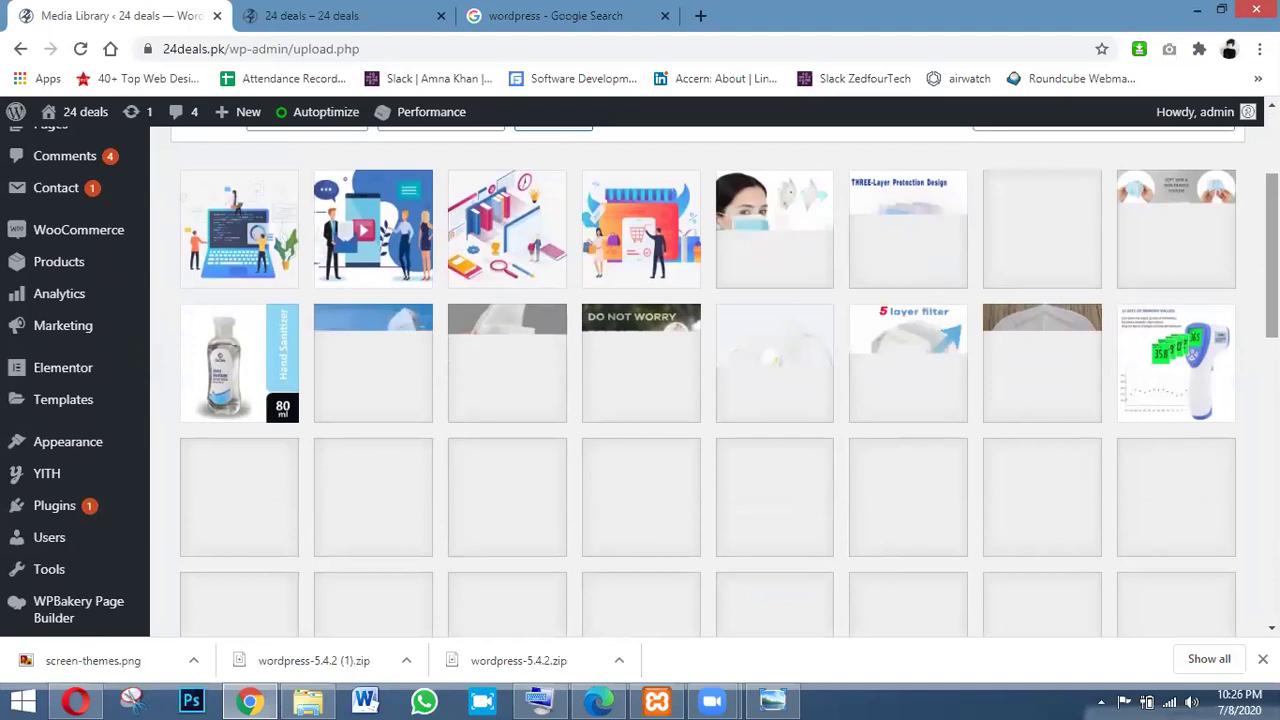
{"action": "scroll", "coordinate": [708, 400], "scroll_direction": "down", "scroll_amount": 4}
{"action": "scroll", "coordinate": [438, 492], "scroll_direction": "down", "scroll_amount": 1}
{"action": "scroll", "coordinate": [438, 492], "scroll_direction": "up", "scroll_amount": 6}
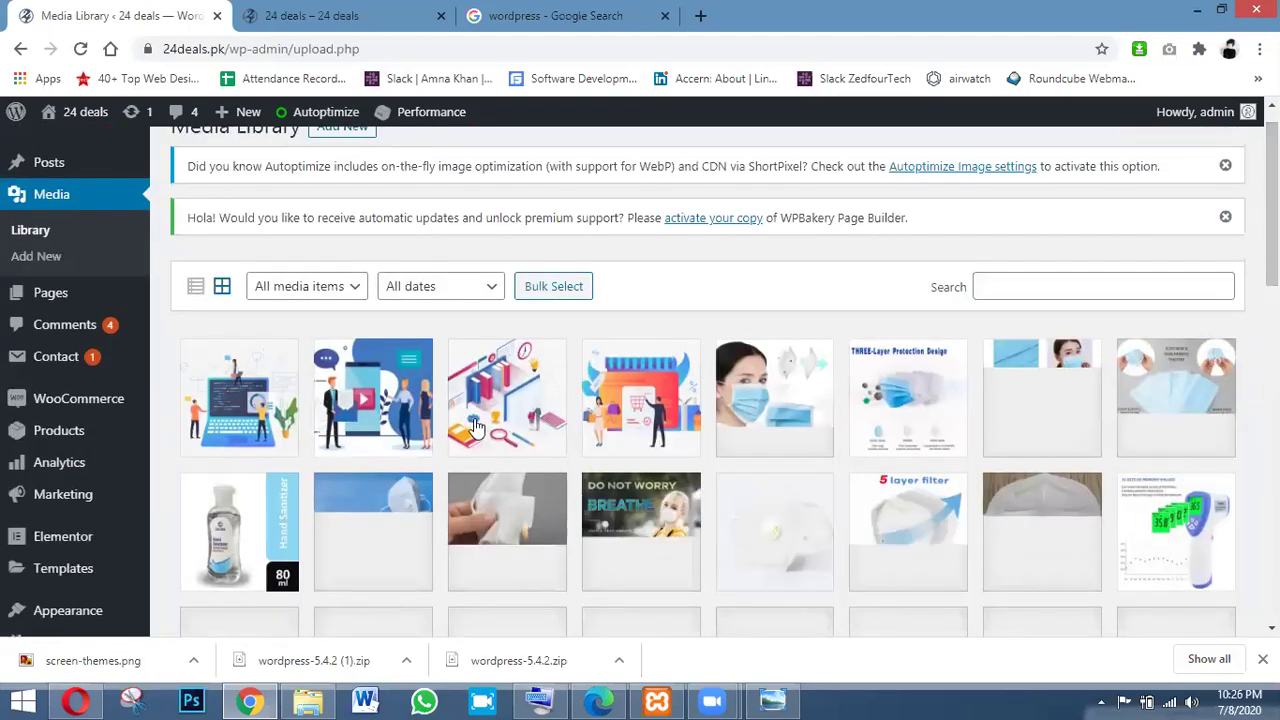
Step: View the attachment details of the Digital Skils image and return to the media library grid
{"action": "left_click", "coordinate": [505, 400]}
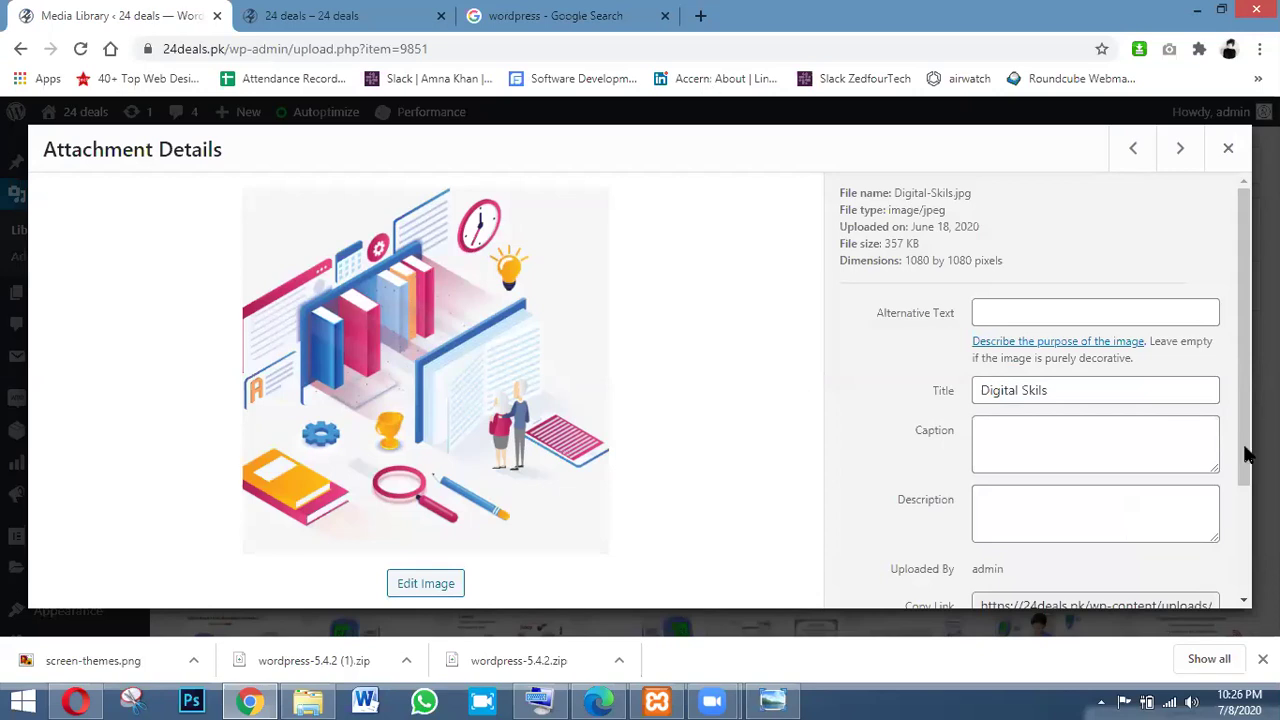
{"action": "scroll", "coordinate": [1248, 452], "scroll_direction": "down", "scroll_amount": 2}
{"action": "scroll", "coordinate": [1248, 455], "scroll_direction": "up", "scroll_amount": 3}
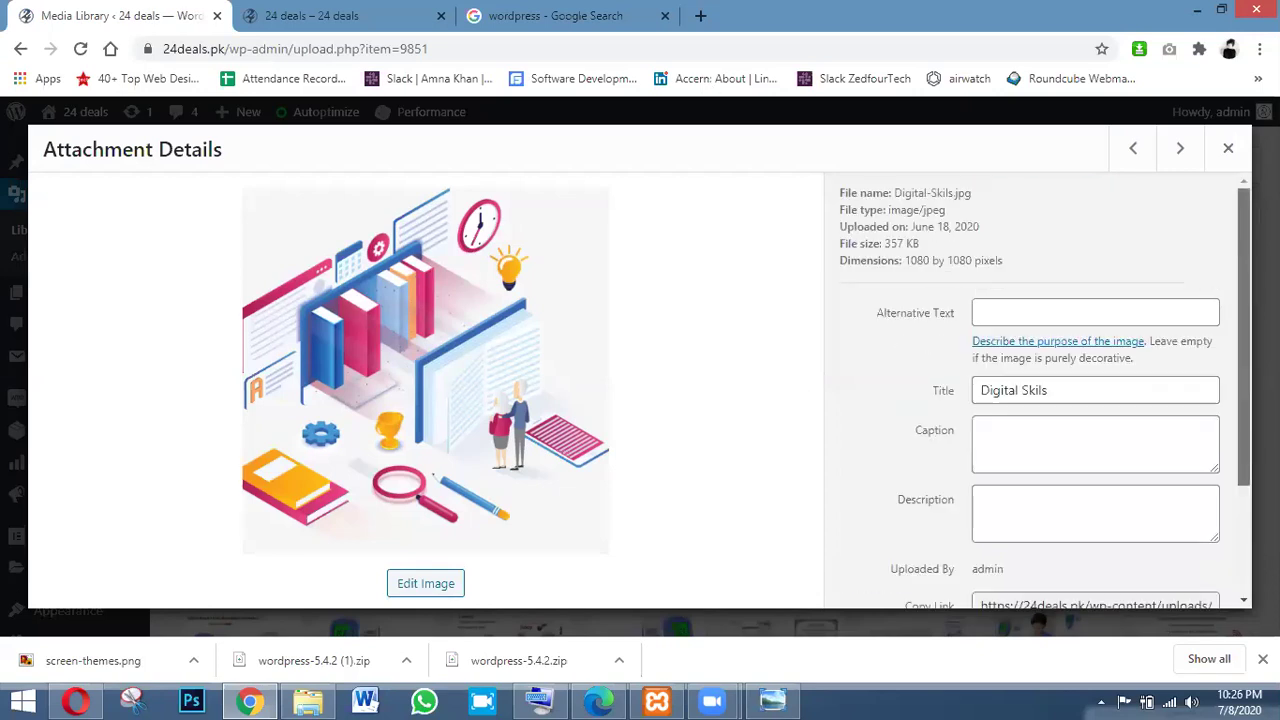
{"action": "left_click", "coordinate": [1227, 150]}
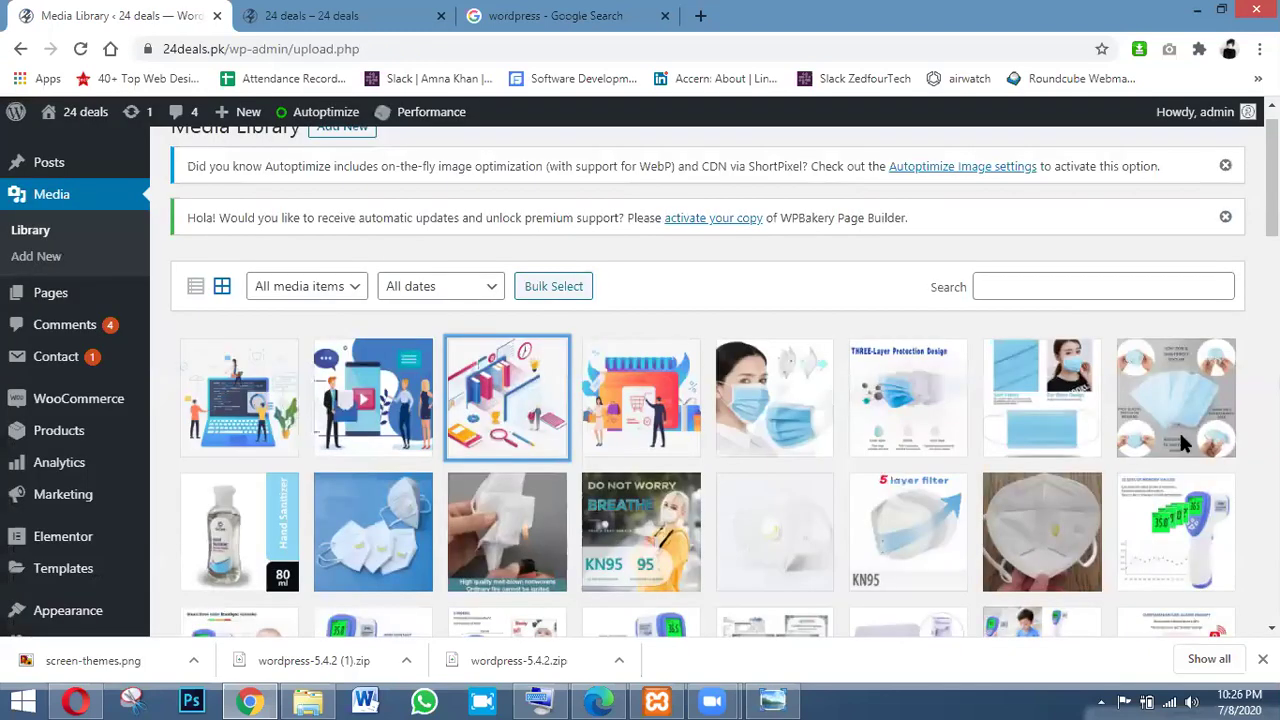
{"action": "scroll", "coordinate": [1181, 434], "scroll_direction": "down", "scroll_amount": 1}
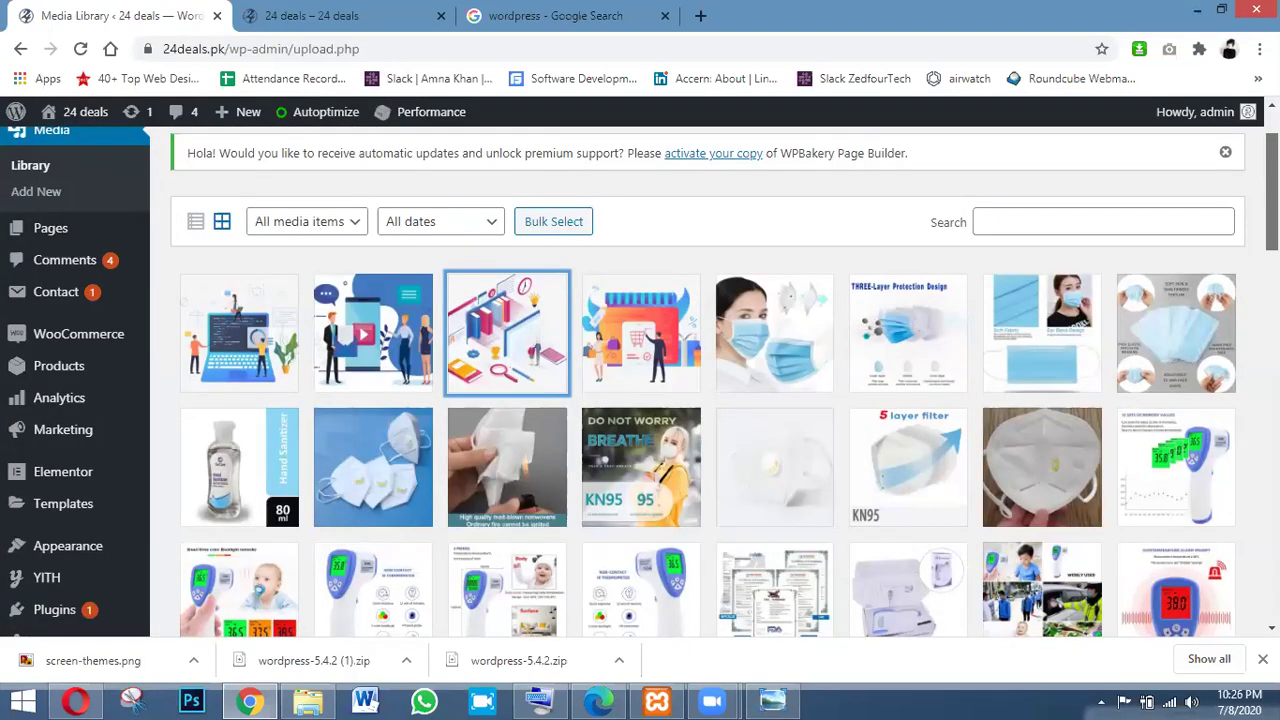
{"action": "scroll", "coordinate": [253, 344], "scroll_direction": "up", "scroll_amount": 2}
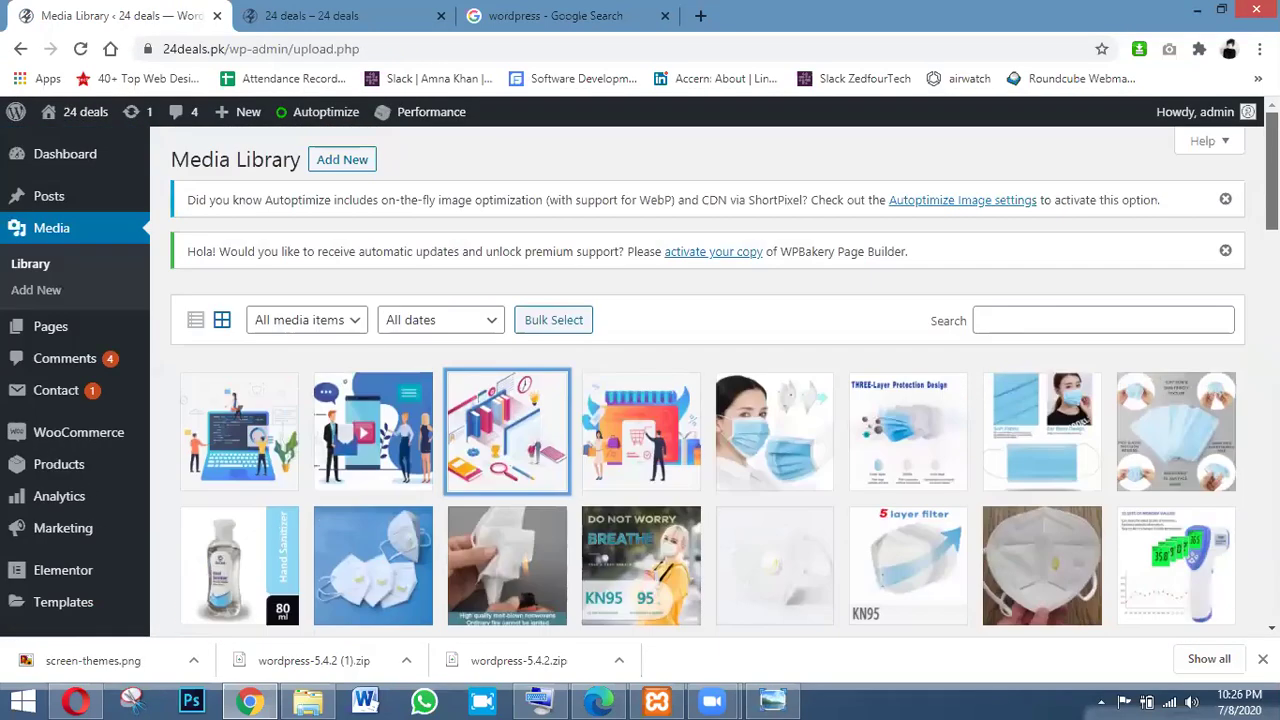
Step: Open the upload page for new media and bring up its file chooser, dismissing it without selecting a file
{"action": "left_click", "coordinate": [40, 295]}
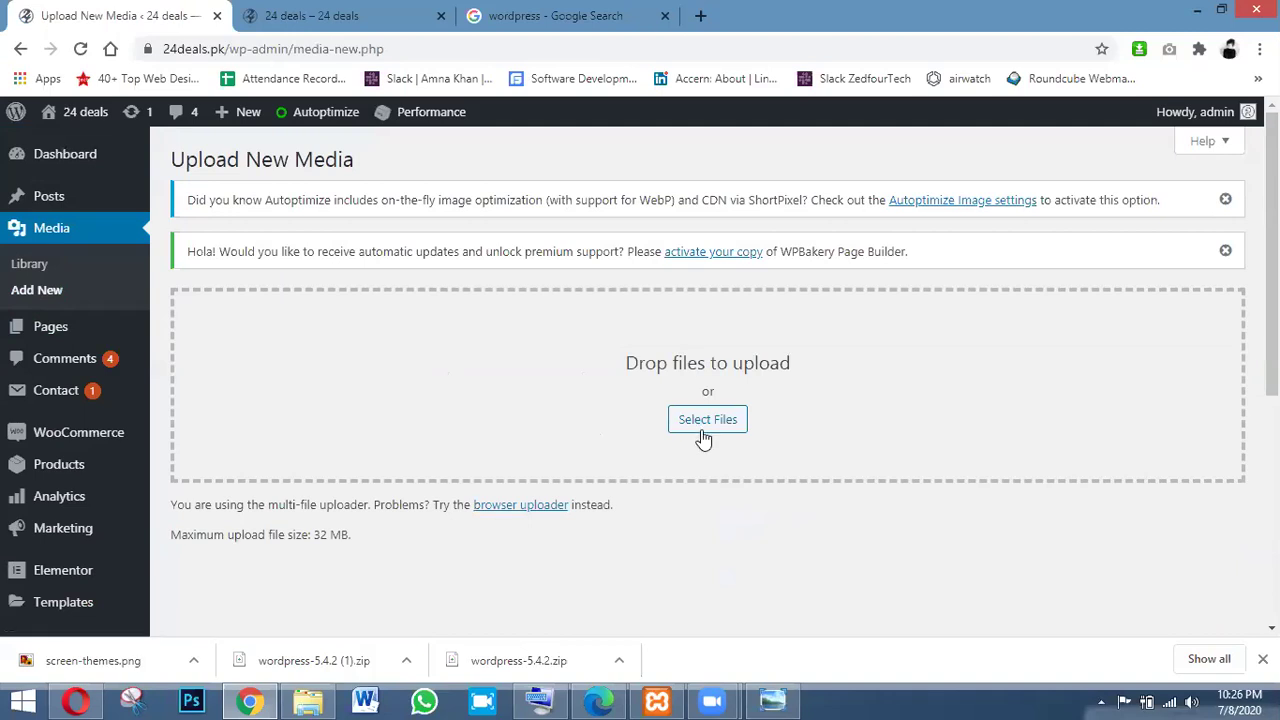
{"action": "left_click", "coordinate": [707, 420]}
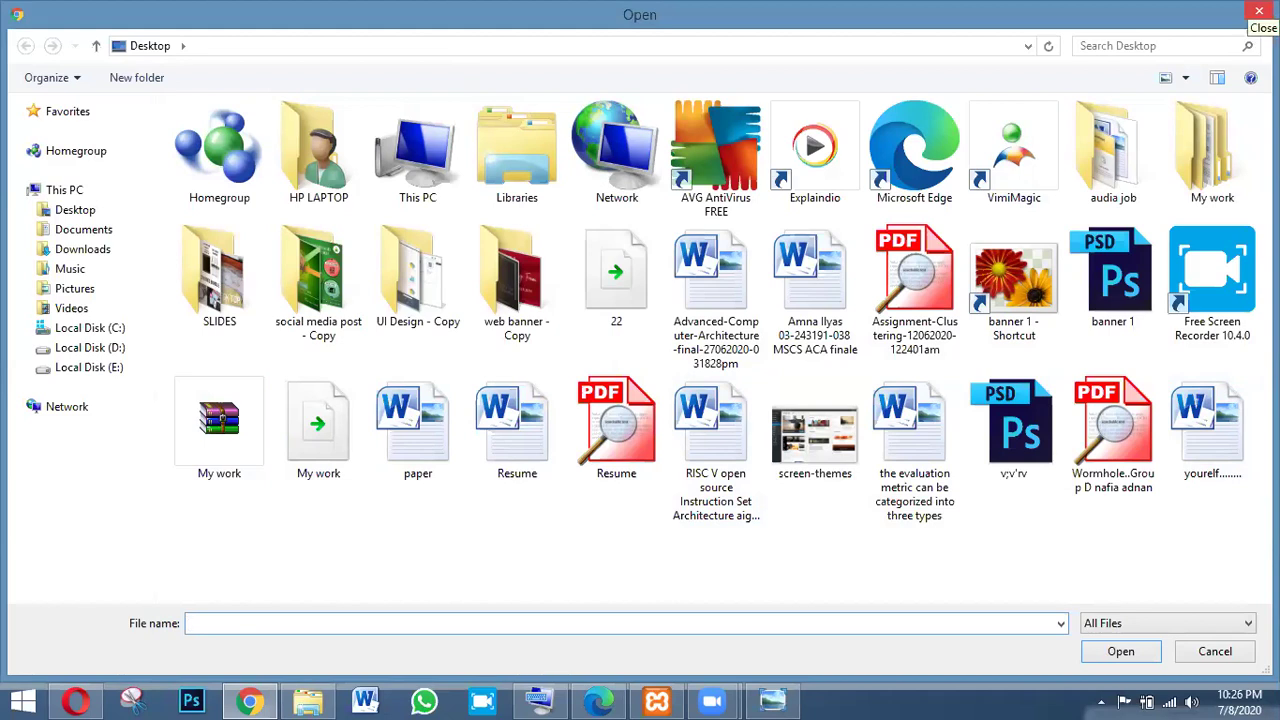
{"action": "left_click", "coordinate": [1259, 11]}
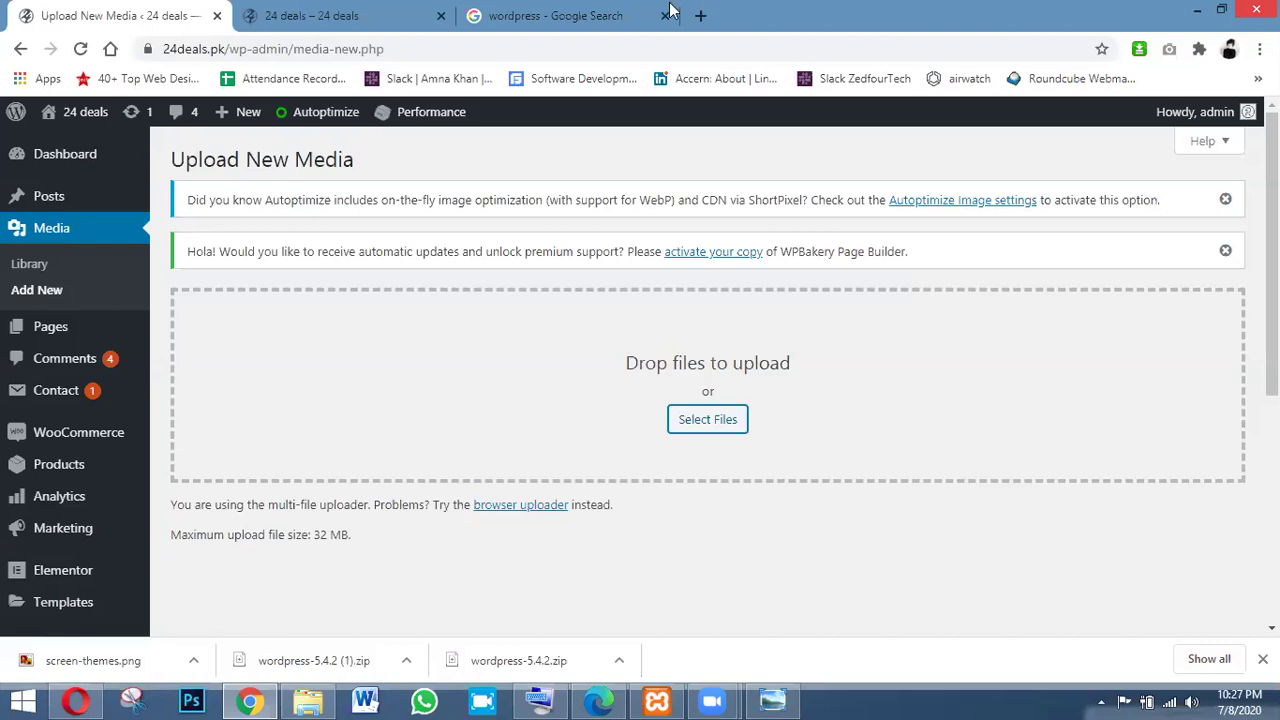
Step: Open the list of all pages on the site and look through its first page of entries
{"action": "mouse_move", "coordinate": [66, 338]}
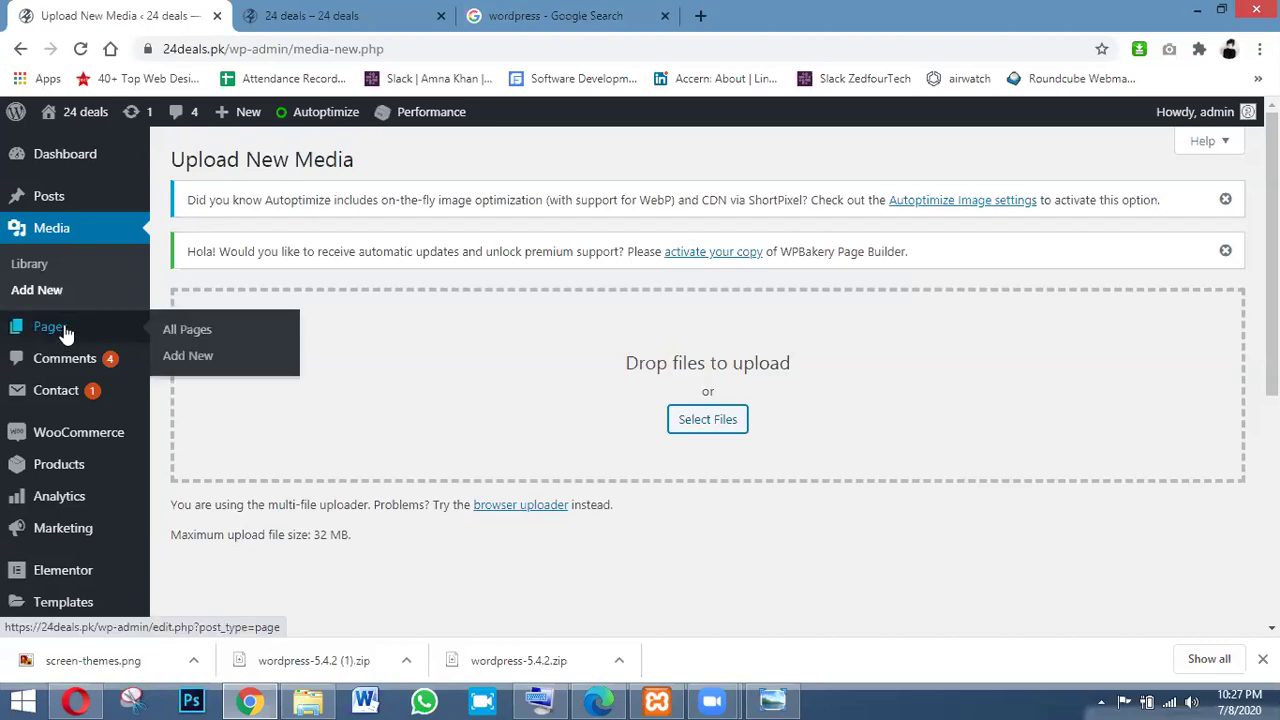
{"action": "left_click", "coordinate": [183, 337]}
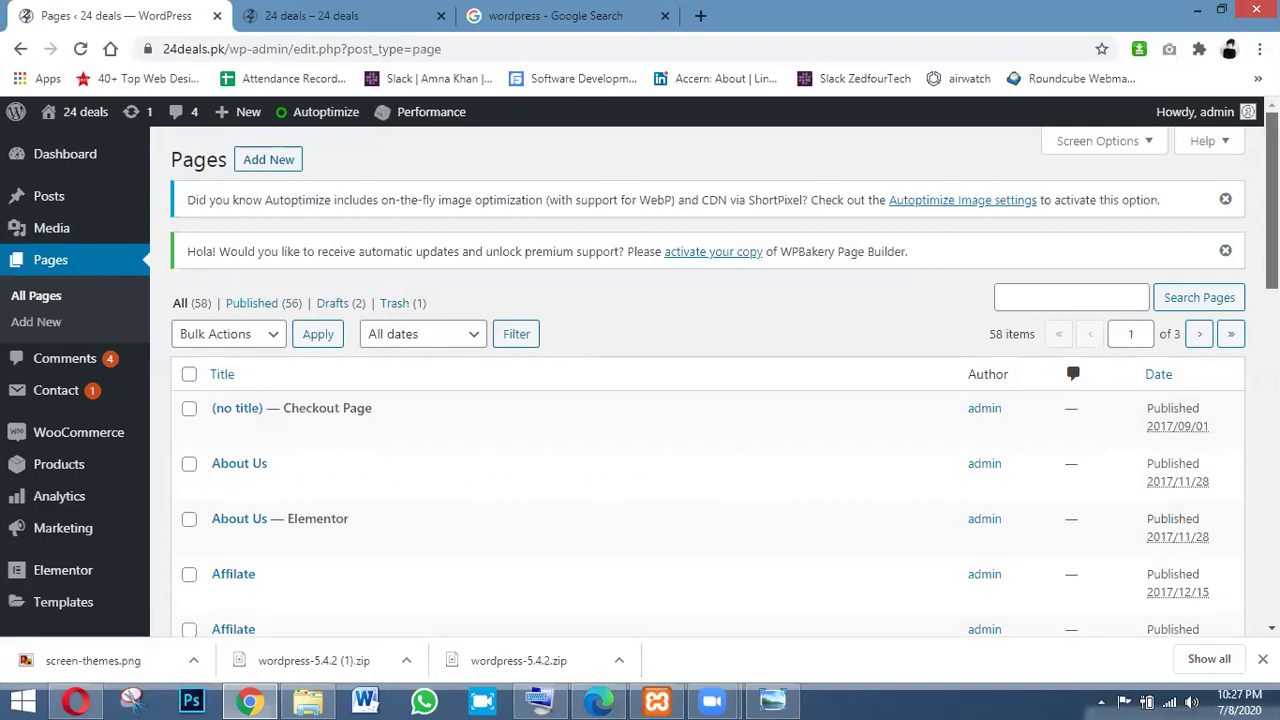
{"action": "scroll", "coordinate": [700, 380], "scroll_direction": "down", "scroll_amount": 3}
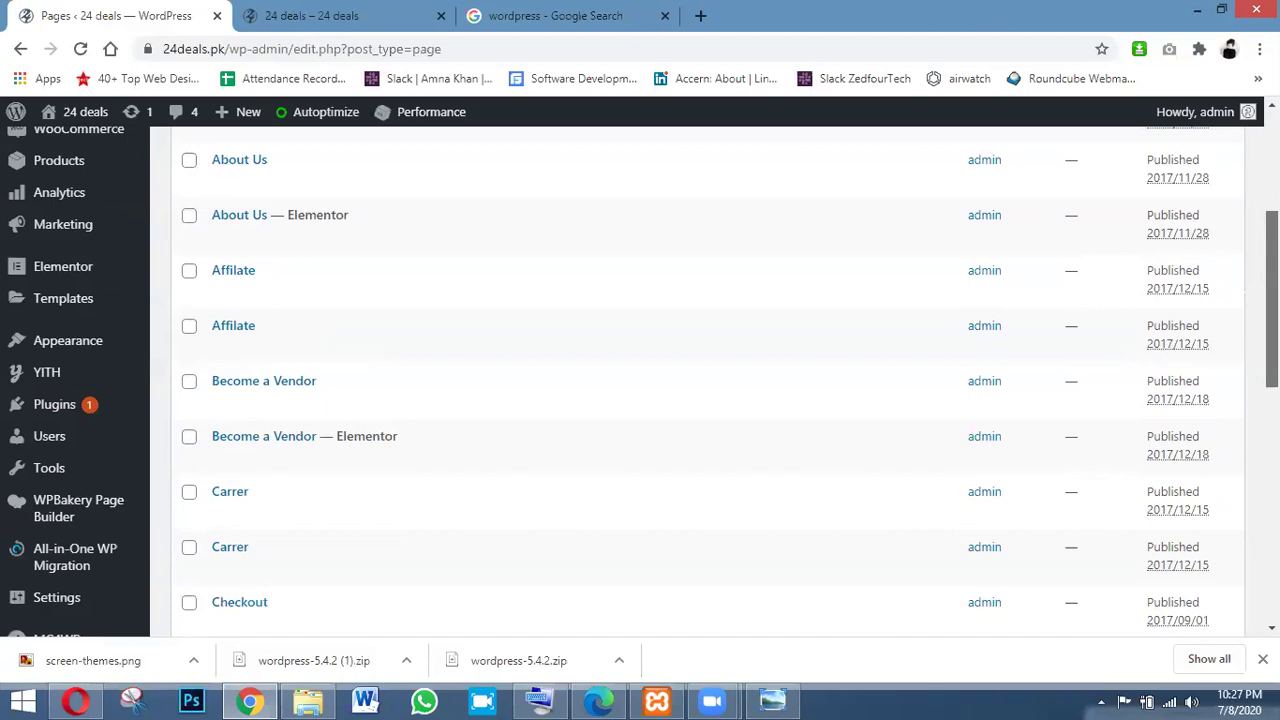
{"action": "scroll", "coordinate": [700, 380], "scroll_direction": "down", "scroll_amount": 7}
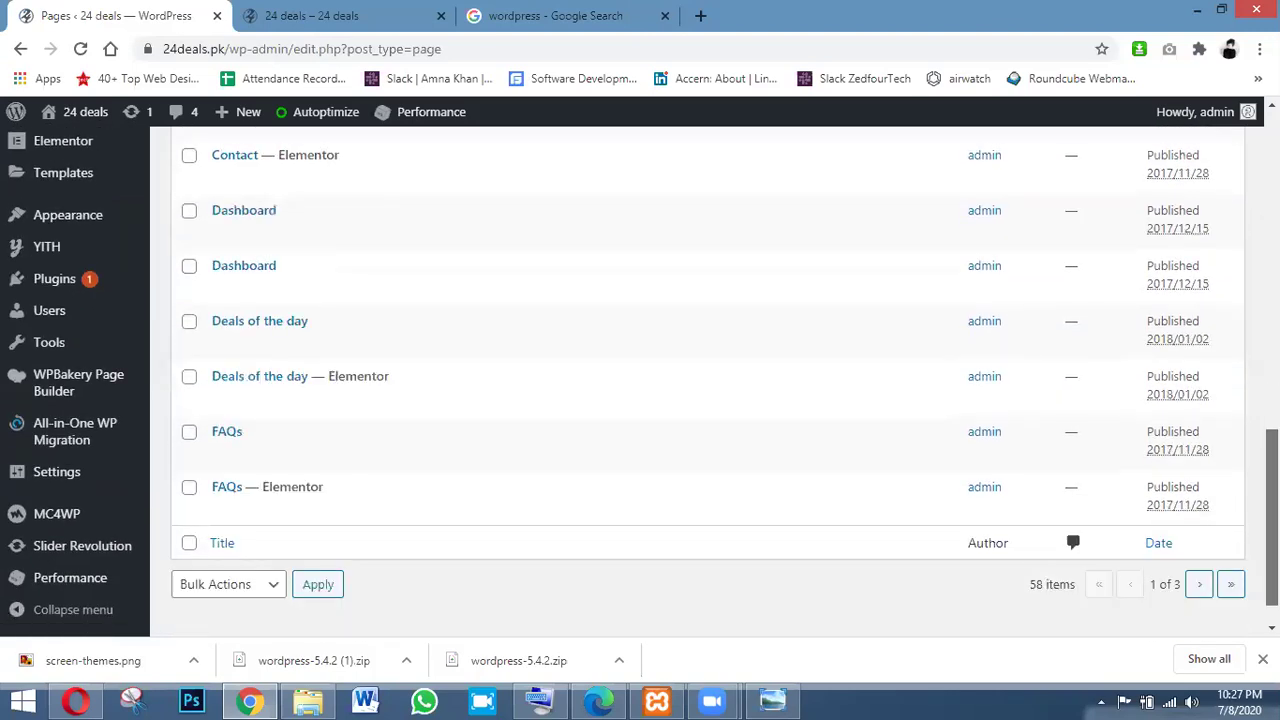
{"action": "scroll", "coordinate": [700, 380], "scroll_direction": "up", "scroll_amount": 10}
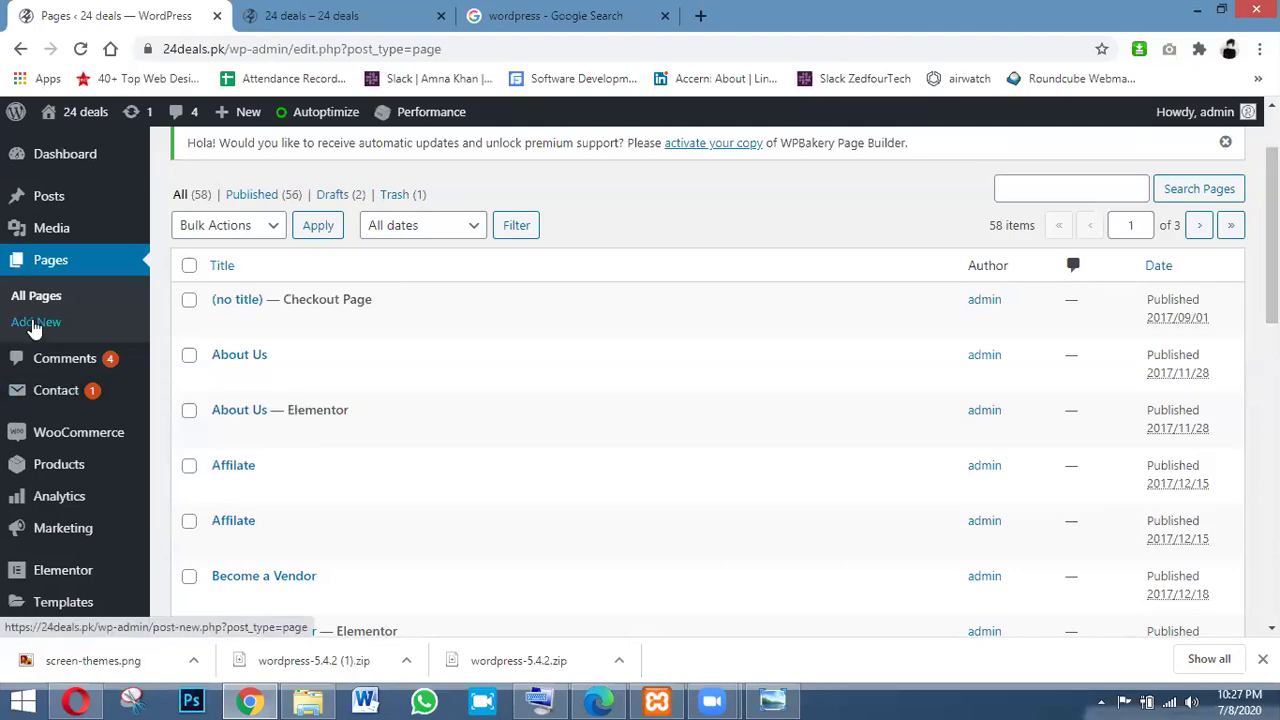
Step: Start a new page with the title "about" and an empty paragraph beneath it
{"action": "left_click", "coordinate": [35, 323]}
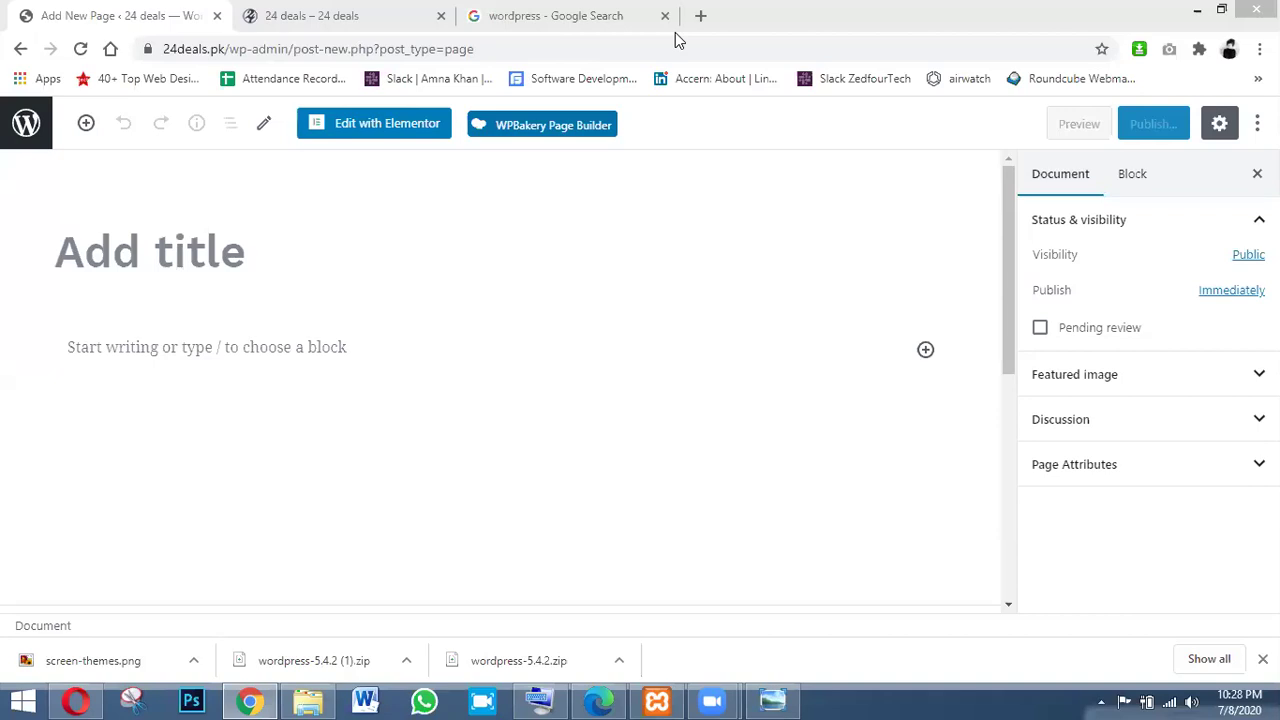
{"action": "left_click", "coordinate": [241, 246]}
{"action": "type", "text": "about"}
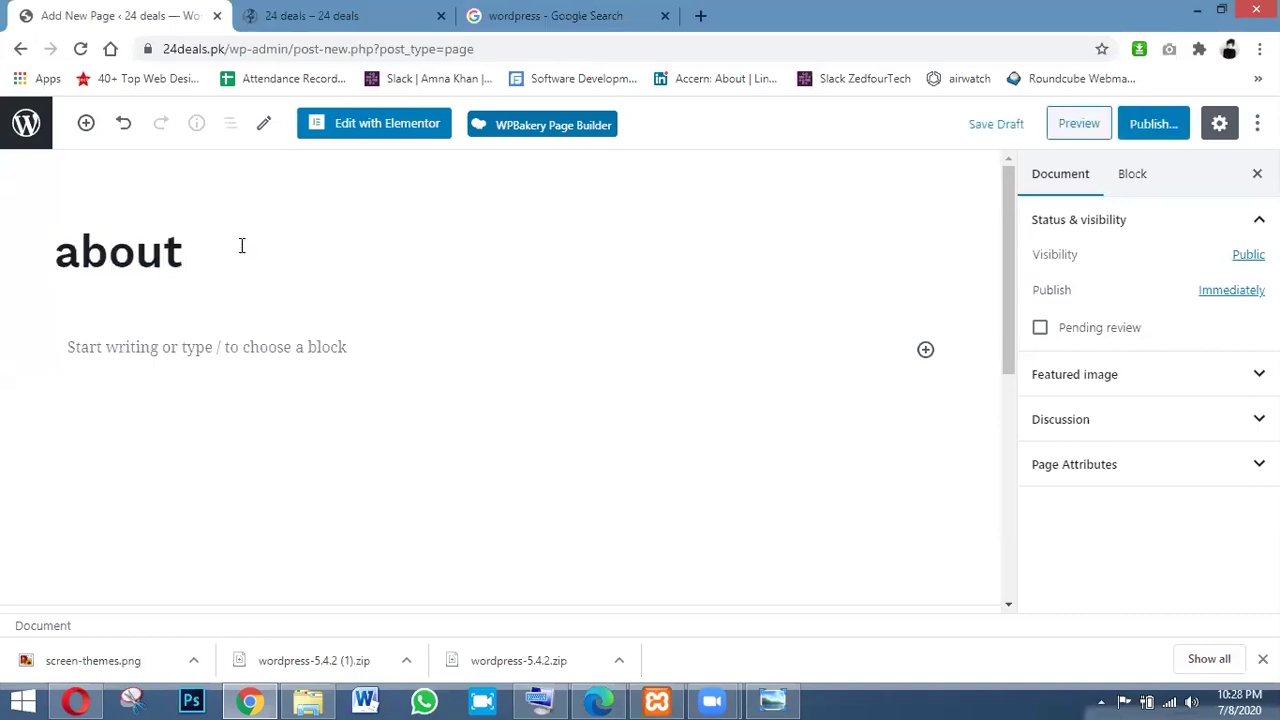
{"action": "left_click", "coordinate": [273, 346]}
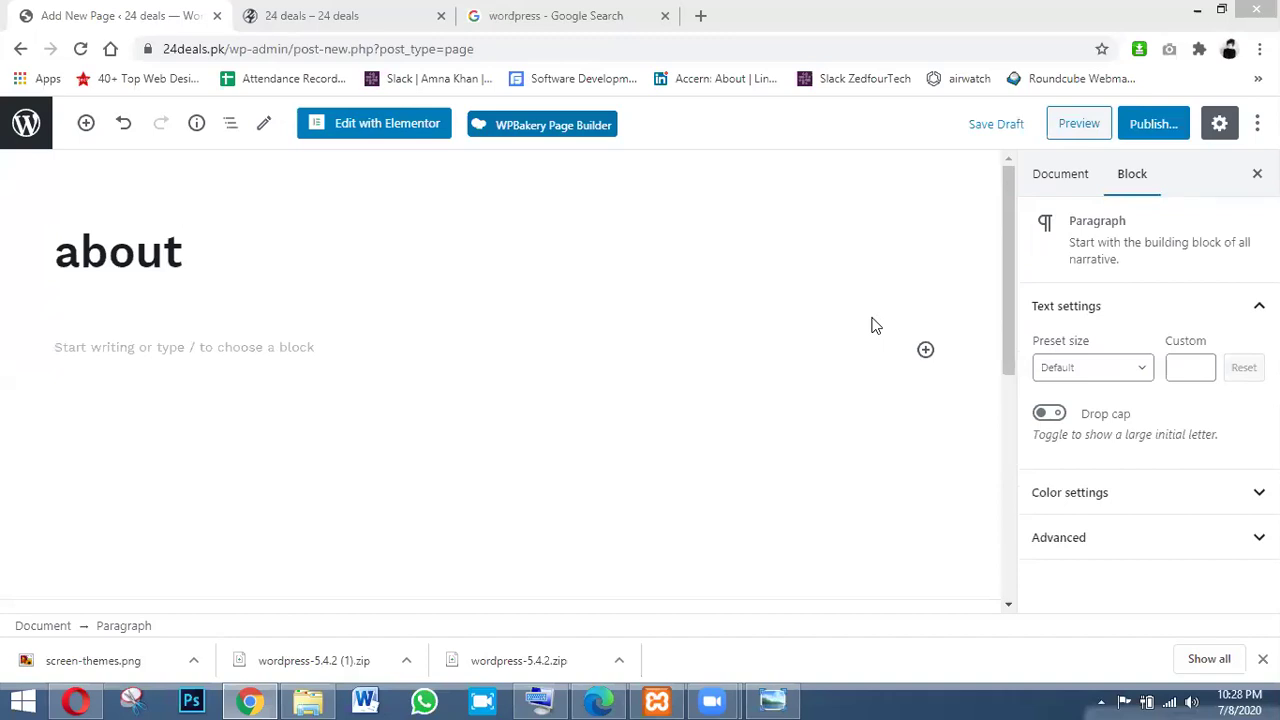
{"action": "left_click", "coordinate": [211, 354]}
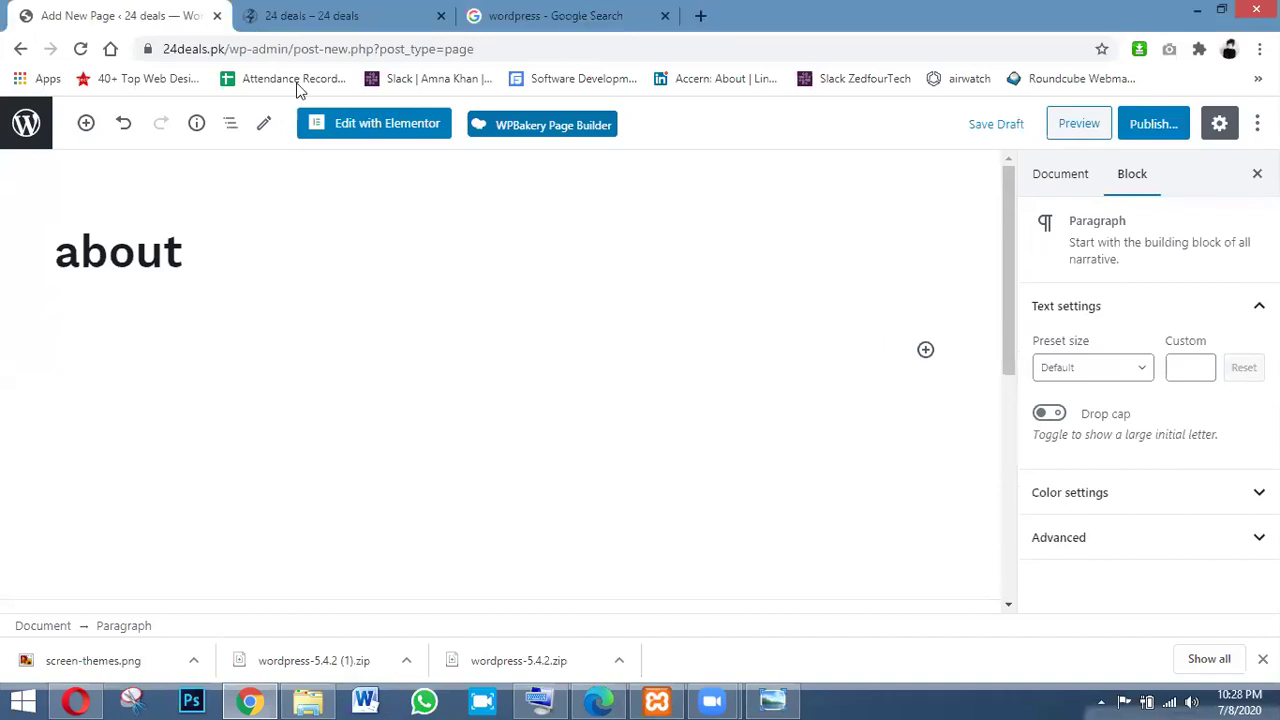
Step: Preview the Image block in the block library and return to the pages list, discarding the unsaved "about" page
{"action": "left_click", "coordinate": [88, 126]}
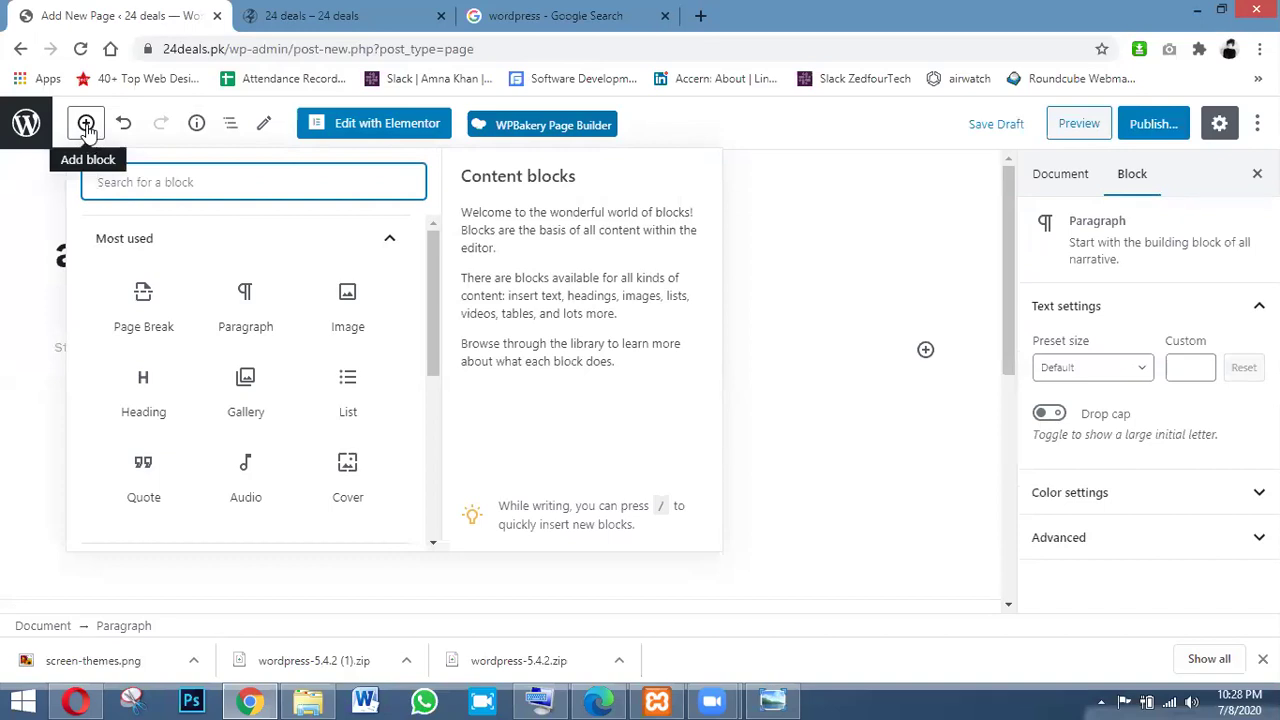
{"action": "mouse_move", "coordinate": [360, 320]}
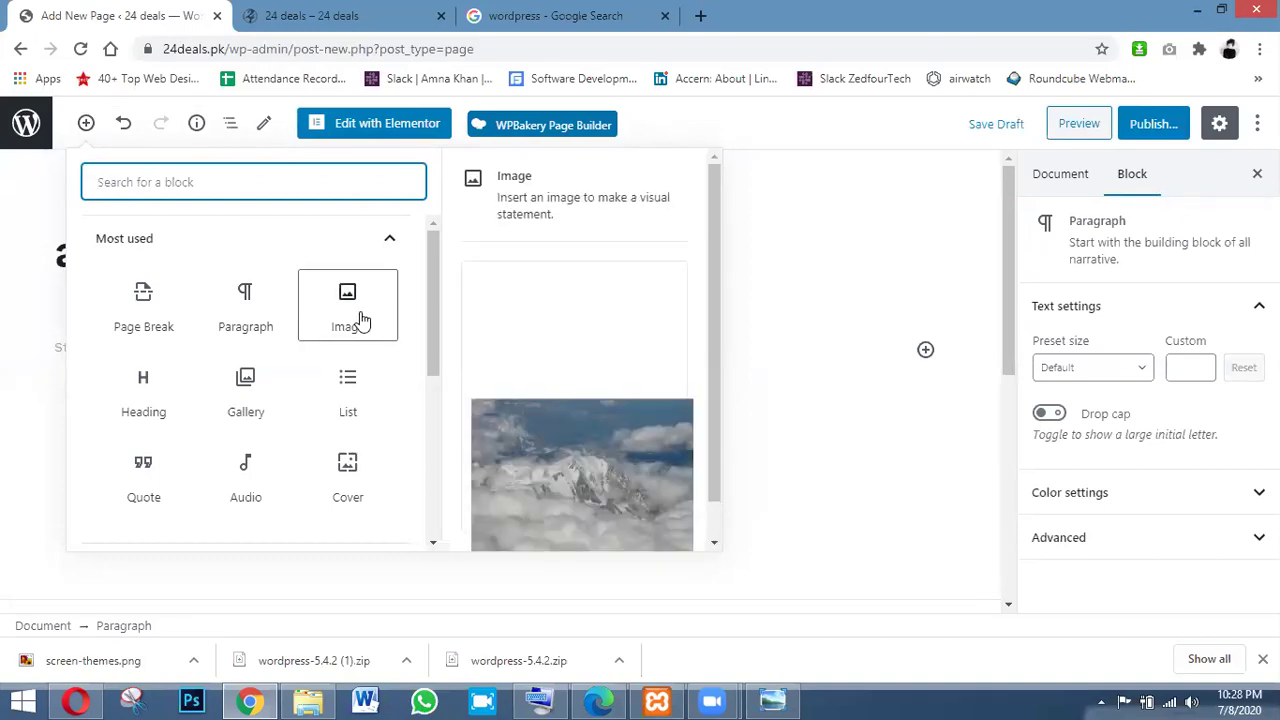
{"action": "left_click", "coordinate": [979, 285]}
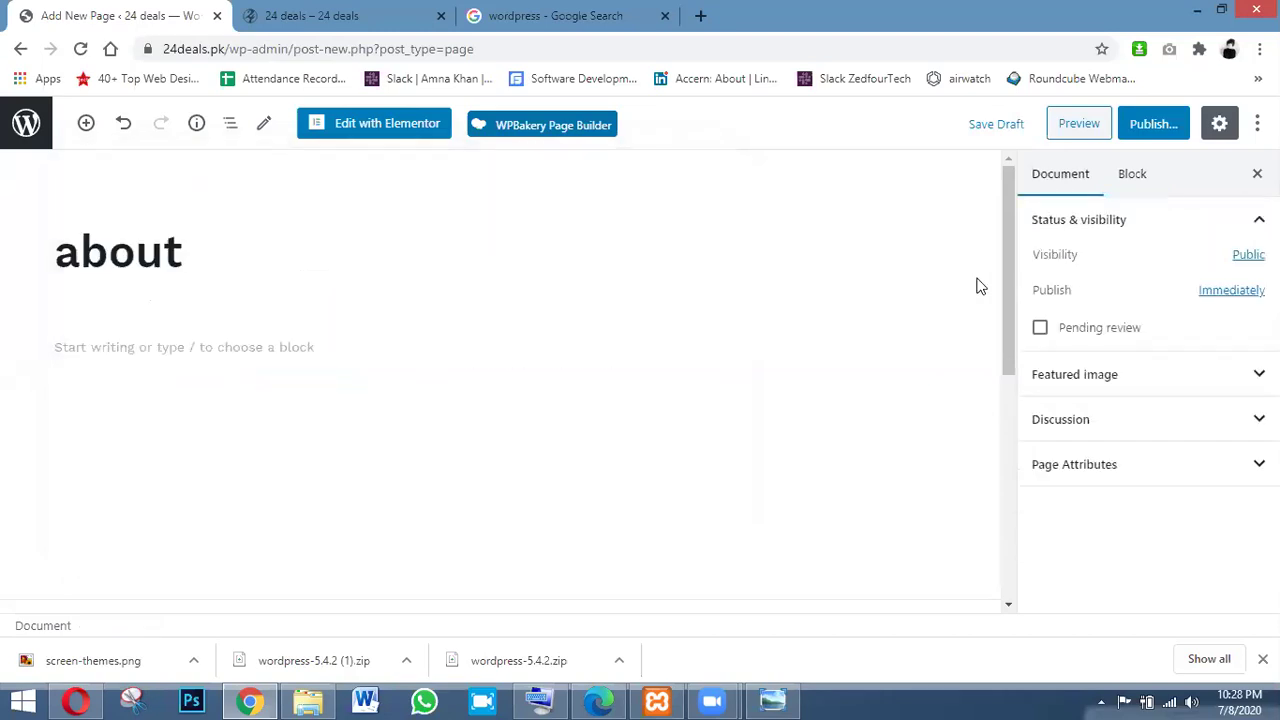
{"action": "left_click", "coordinate": [20, 50]}
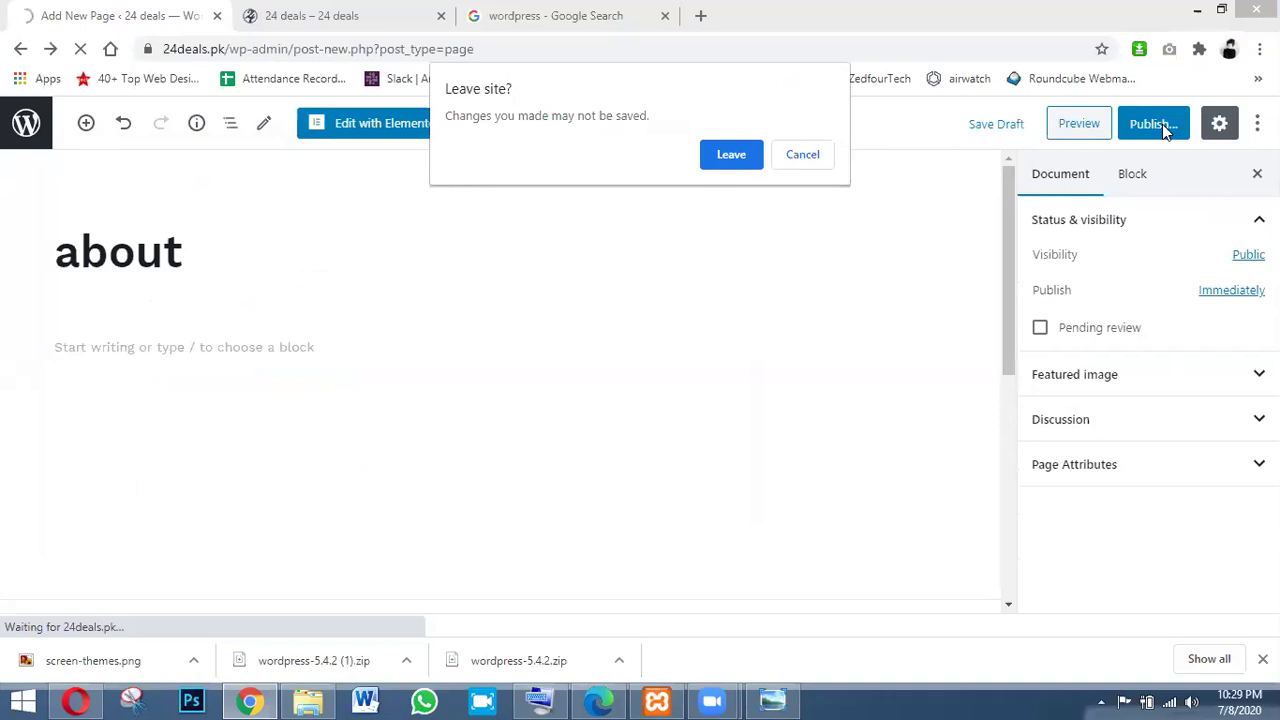
{"action": "left_click", "coordinate": [730, 155]}
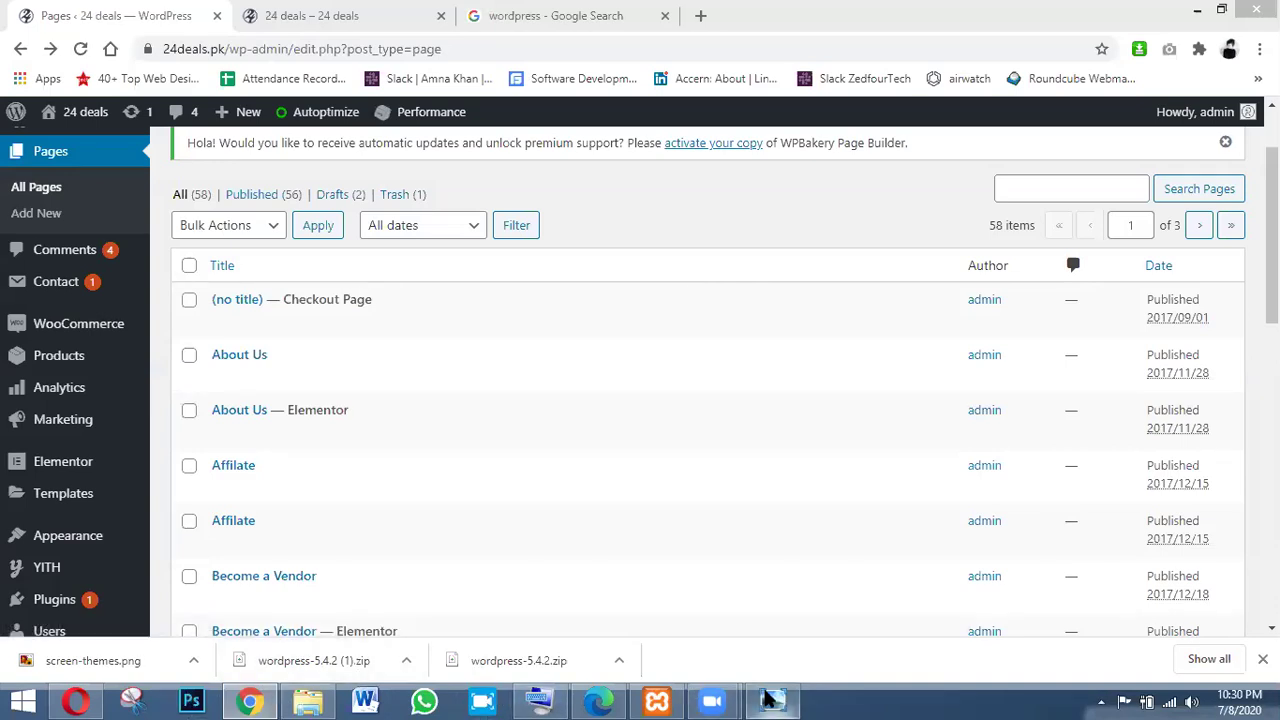
Step: Switch to the screen-themes picture in Windows Photo Viewer to view it, and return to the site's admin in Chrome
{"action": "left_click", "coordinate": [770, 700]}
{"action": "left_click", "coordinate": [770, 700]}
{"action": "key", "text": "alt+Tab"}
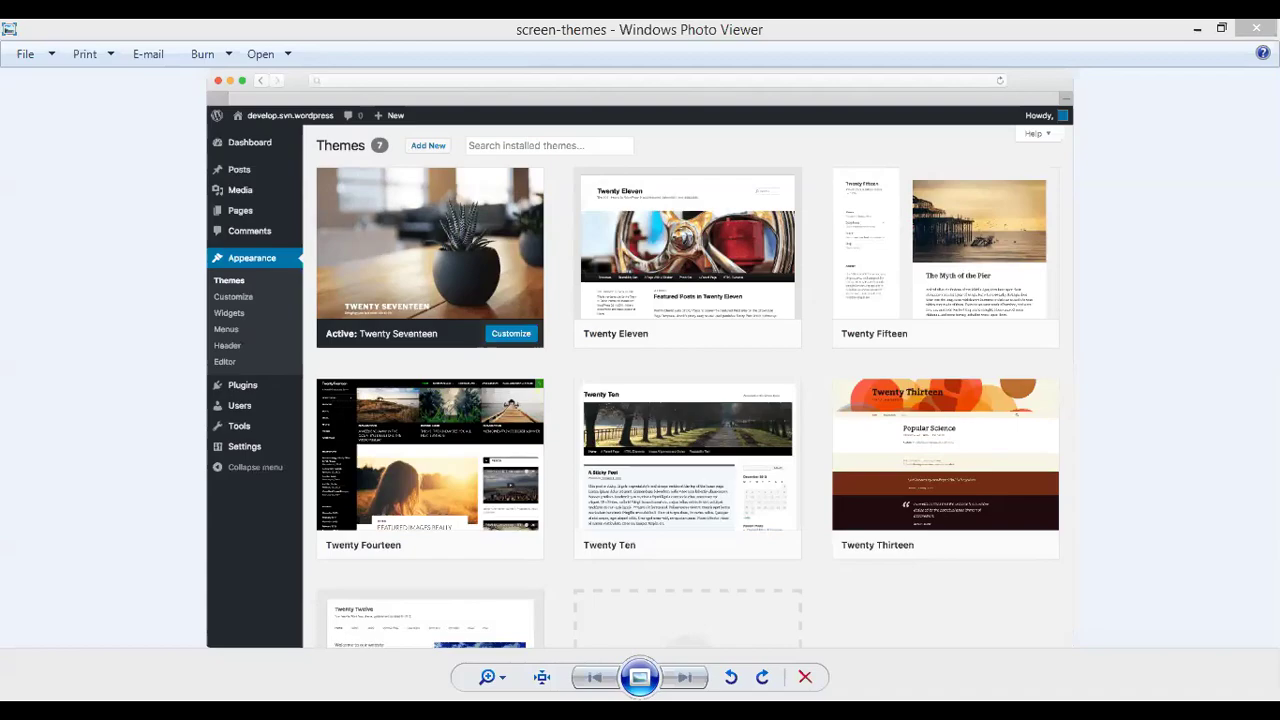
{"action": "key", "text": "alt+F4"}
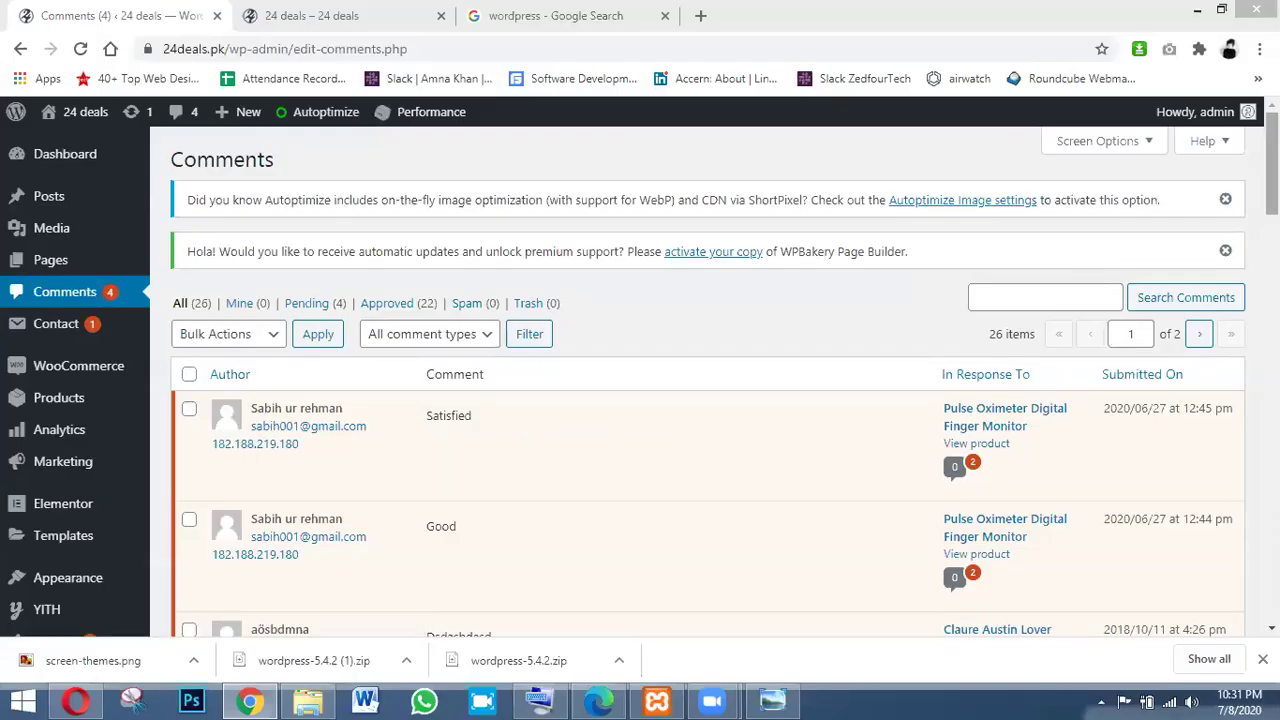
Step: Examine the comments list, including the authors, comment texts and the products they respond to
{"action": "scroll", "coordinate": [700, 400], "scroll_direction": "down", "scroll_amount": 1}
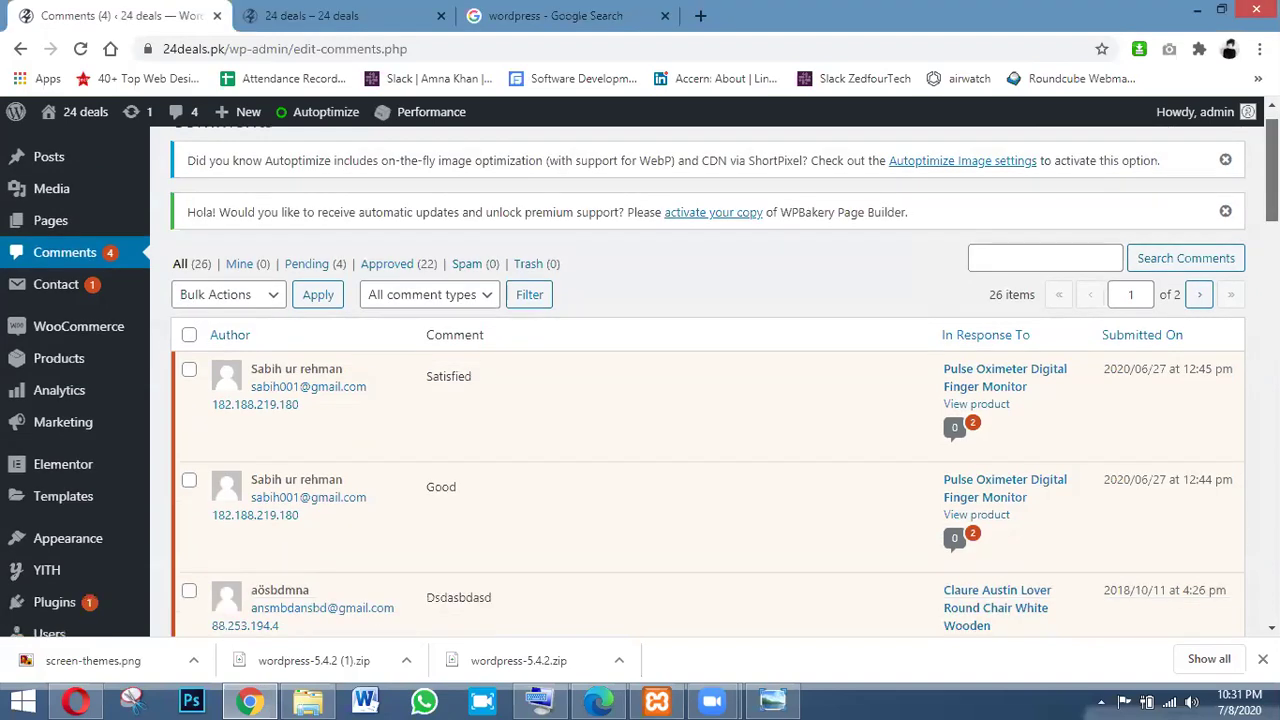
{"action": "scroll", "coordinate": [700, 400], "scroll_direction": "down", "scroll_amount": 1}
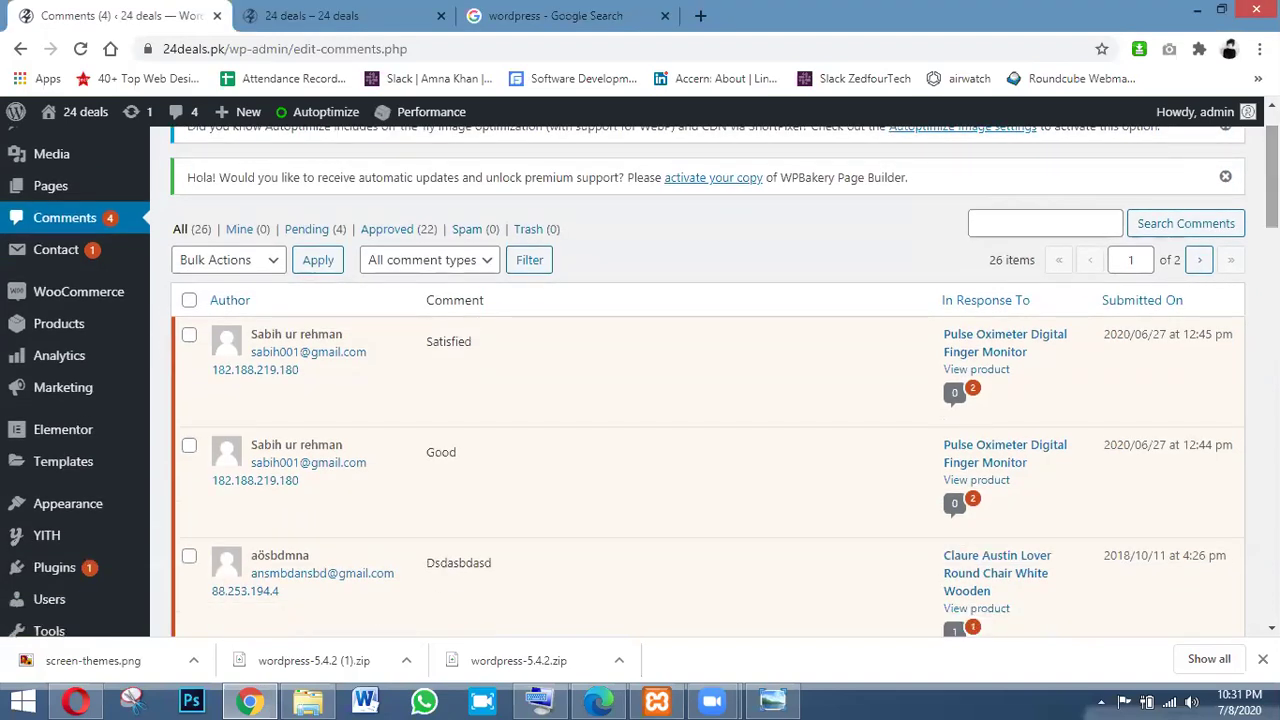
{"action": "scroll", "coordinate": [700, 400], "scroll_direction": "down", "scroll_amount": 1}
{"action": "scroll", "coordinate": [700, 400], "scroll_direction": "down", "scroll_amount": 5}
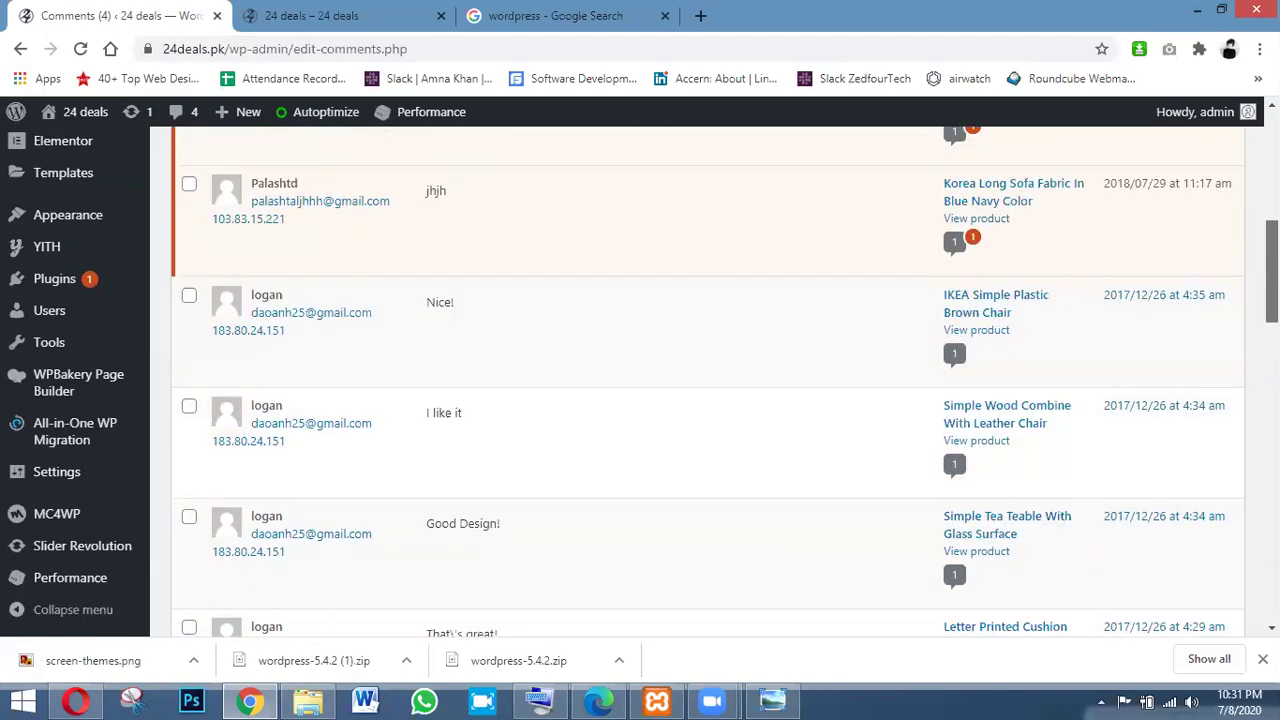
{"action": "scroll", "coordinate": [700, 400], "scroll_direction": "down", "scroll_amount": 8}
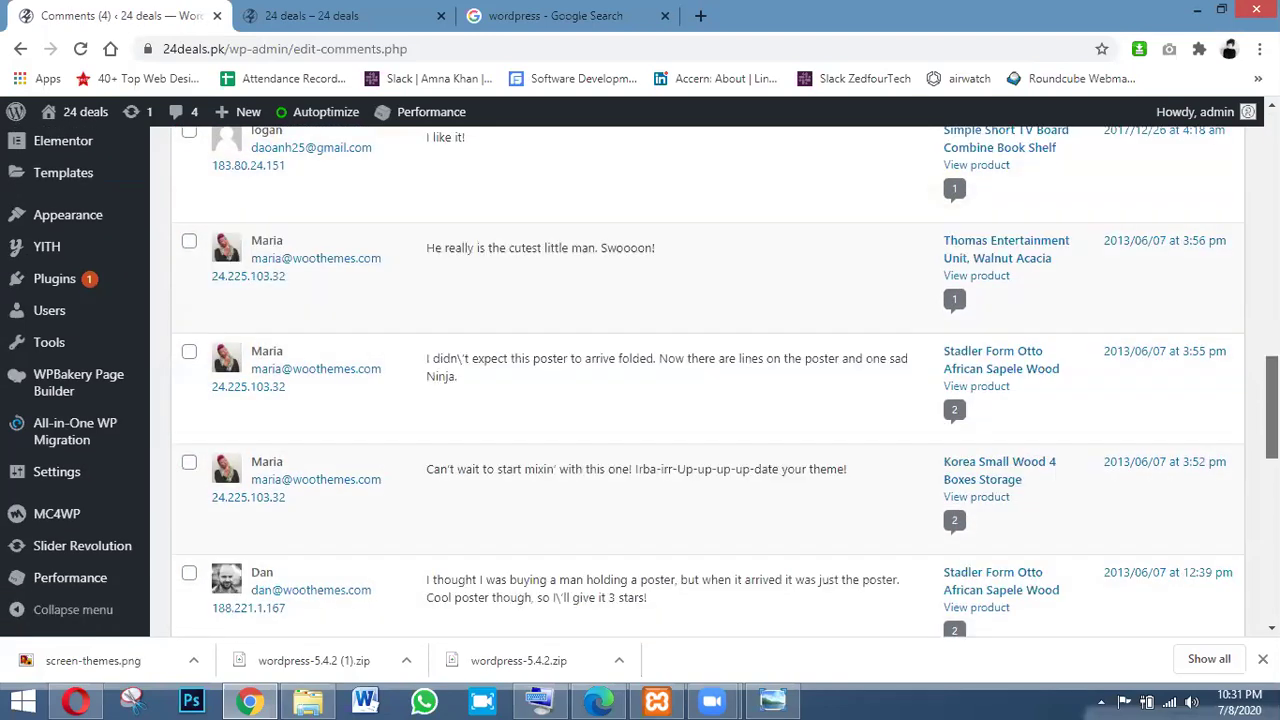
{"action": "scroll", "coordinate": [700, 400], "scroll_direction": "down", "scroll_amount": 3}
{"action": "scroll", "coordinate": [700, 400], "scroll_direction": "up", "scroll_amount": 15}
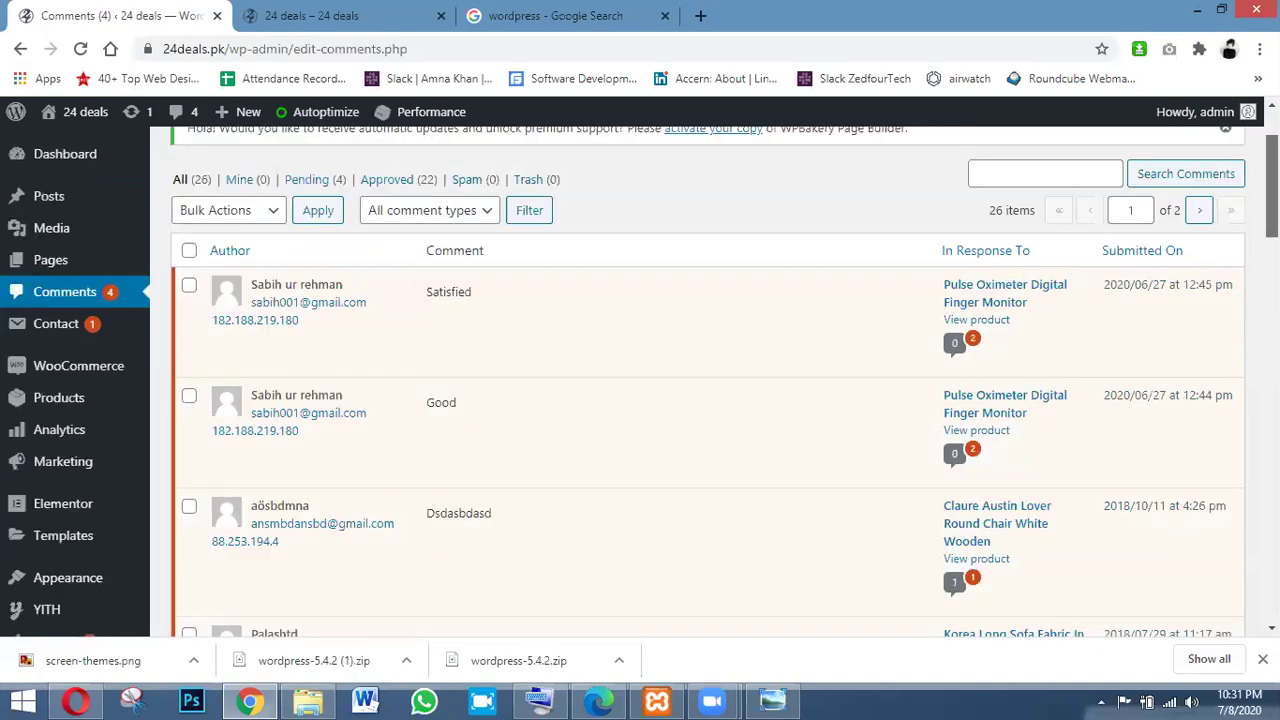
{"action": "scroll", "coordinate": [700, 400], "scroll_direction": "up", "scroll_amount": 1}
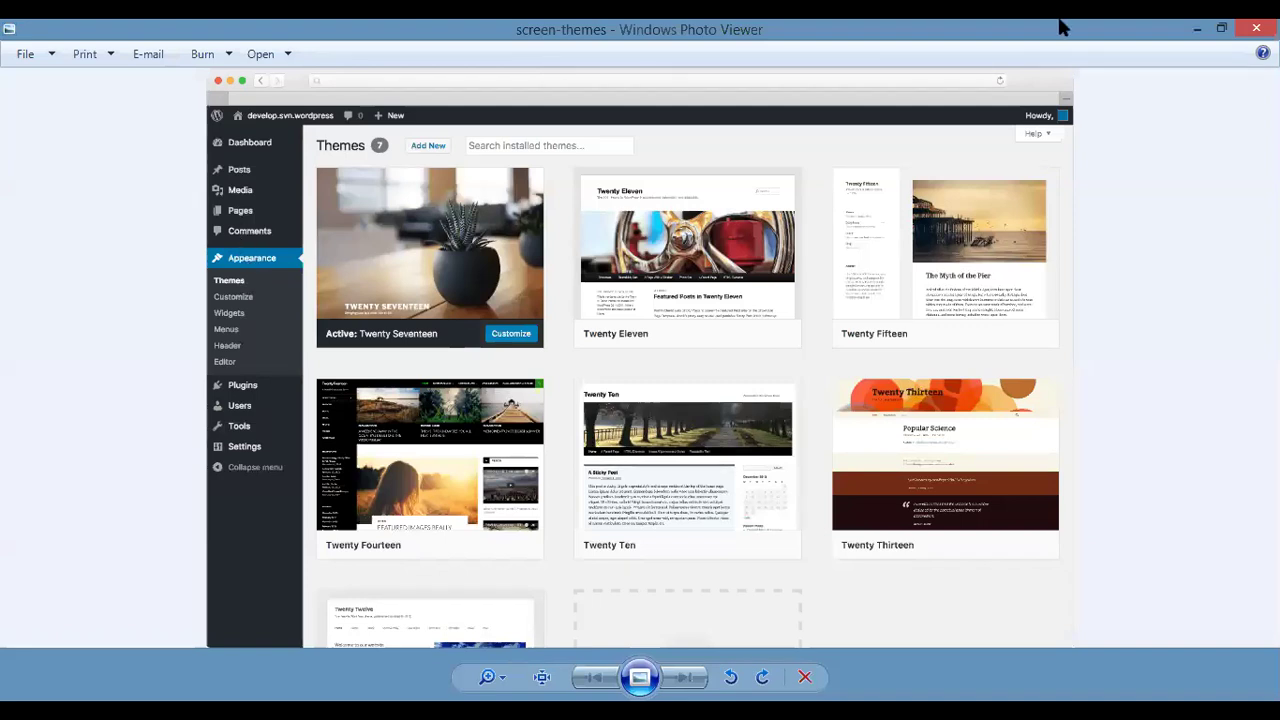
Step: Leave the picture viewer for the site's admin in Chrome and open the installed themes page
{"action": "left_click", "coordinate": [1197, 33]}
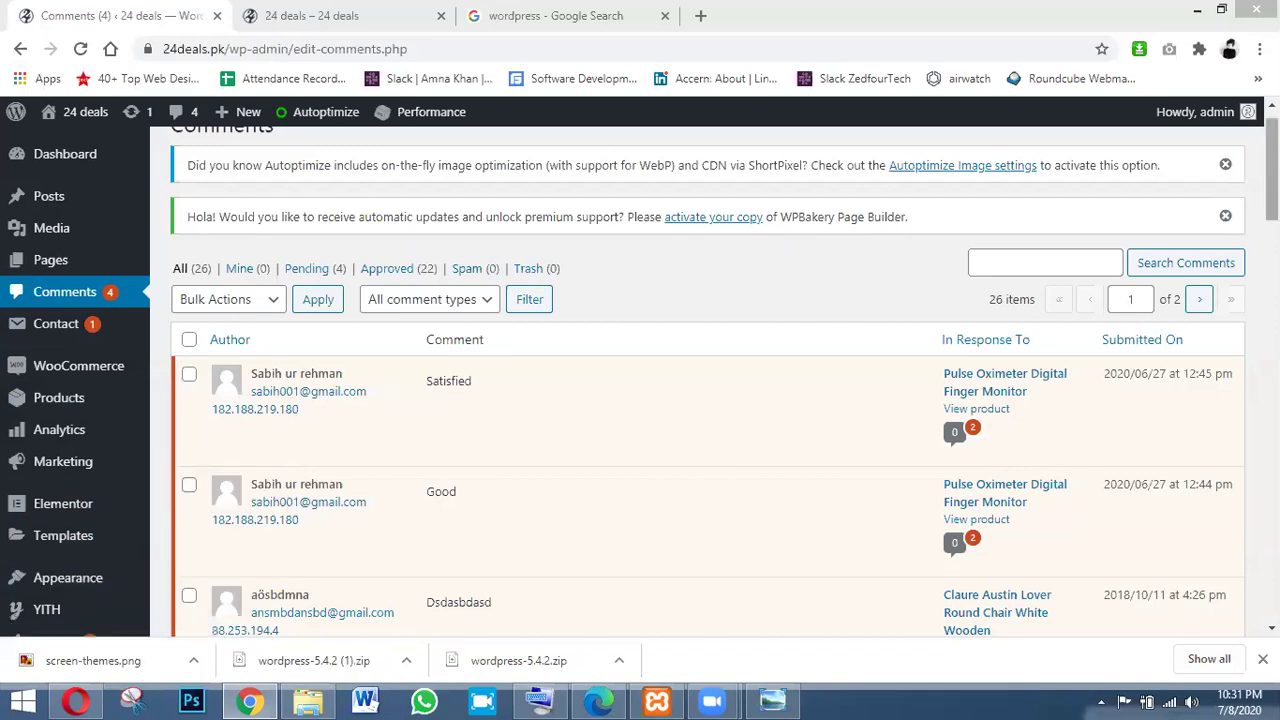
{"action": "scroll", "coordinate": [700, 380], "scroll_direction": "down", "scroll_amount": 3}
{"action": "scroll", "coordinate": [66, 270], "scroll_direction": "down", "scroll_amount": 1}
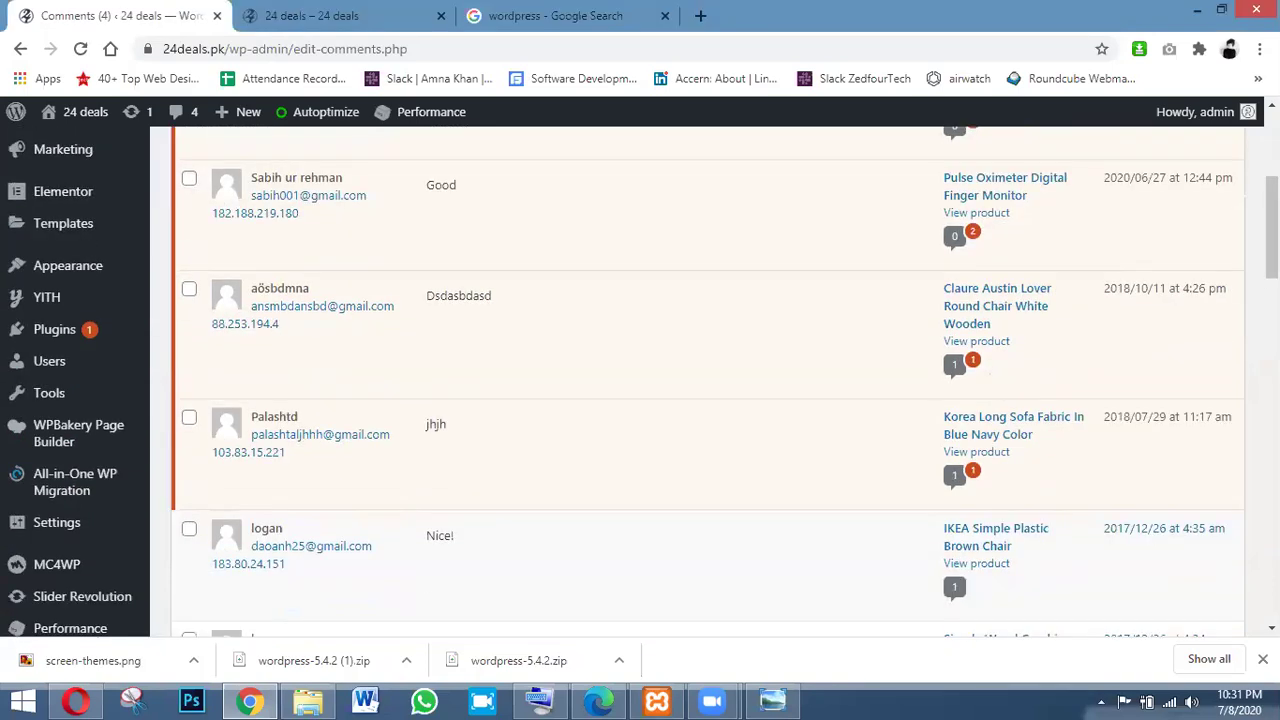
{"action": "key", "text": "super+c"}
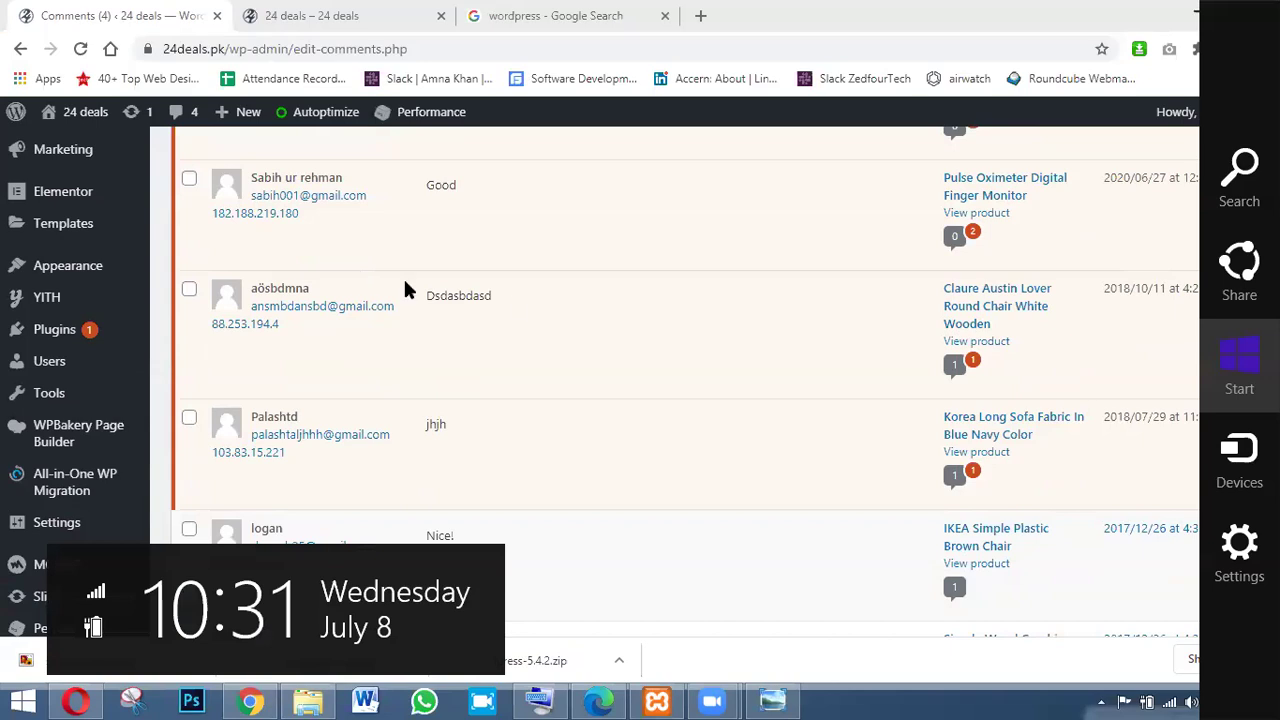
{"action": "key", "text": "Escape"}
{"action": "mouse_move", "coordinate": [100, 266]}
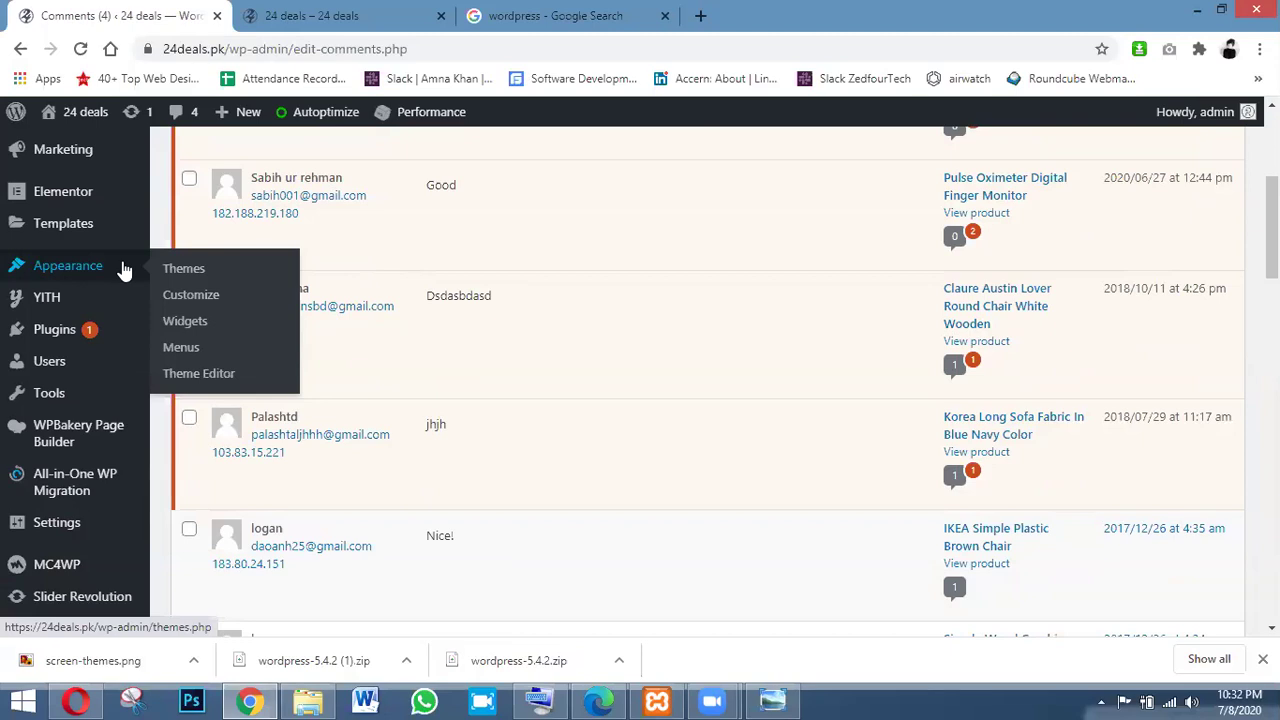
{"action": "left_click", "coordinate": [189, 276]}
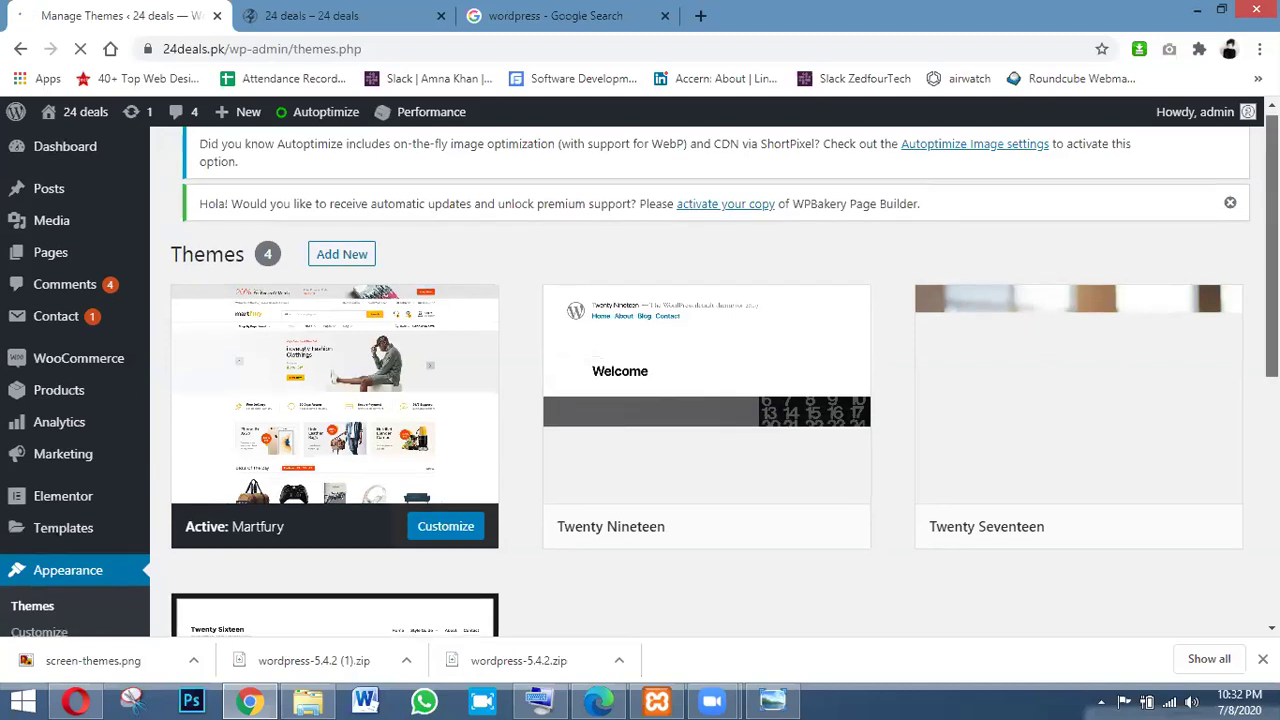
Step: Examine the installed themes, the activation and live preview options of Twenty Seventeen, and the broken themes section
{"action": "scroll", "coordinate": [700, 380], "scroll_direction": "down", "scroll_amount": 5}
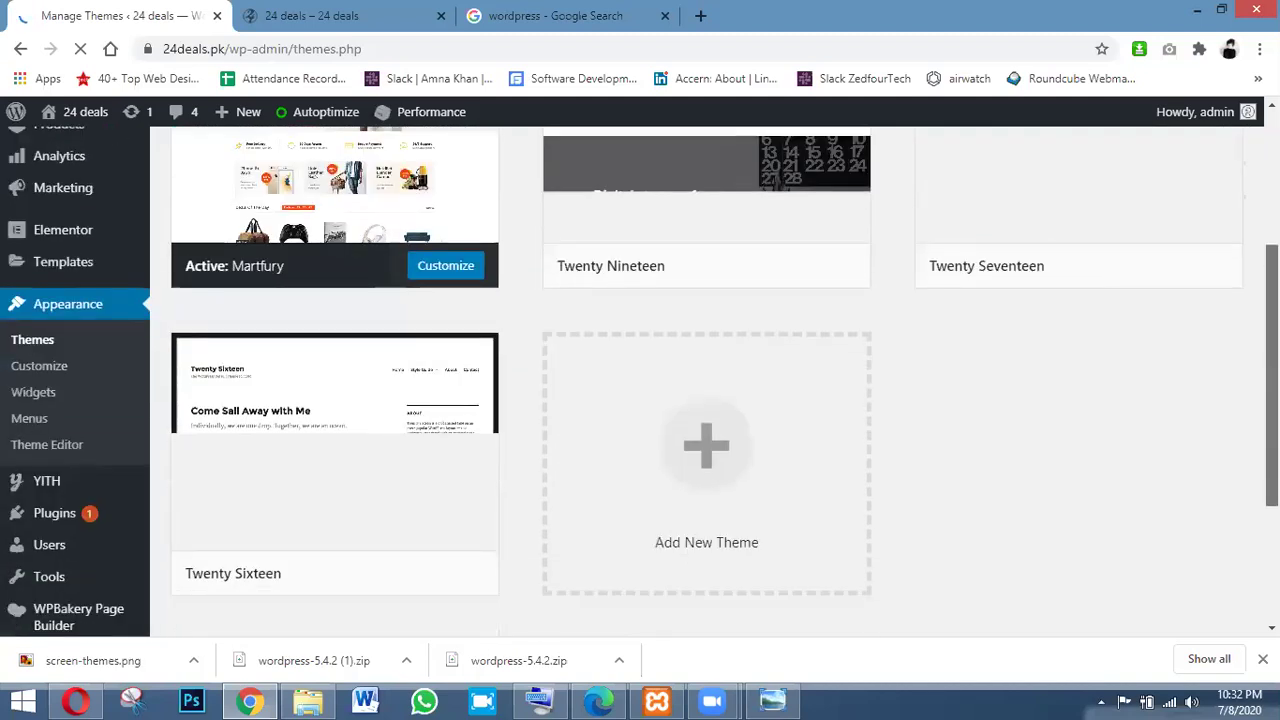
{"action": "scroll", "coordinate": [700, 380], "scroll_direction": "down", "scroll_amount": 3}
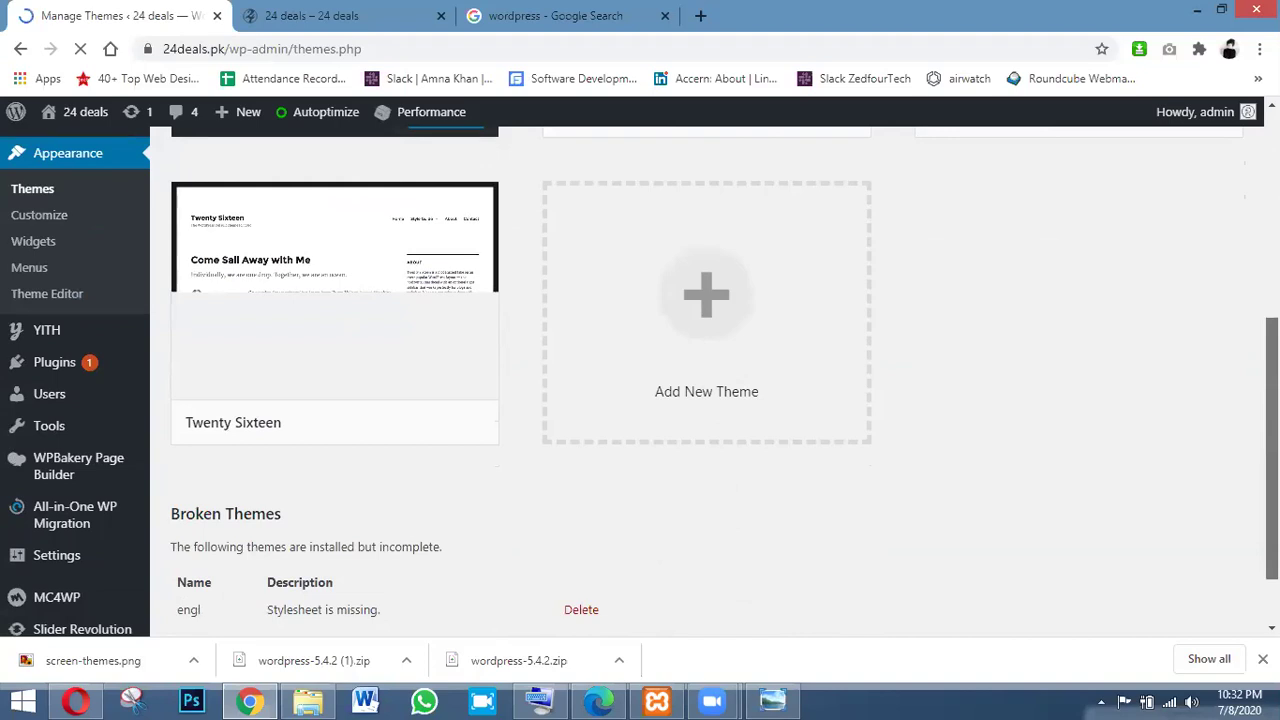
{"action": "scroll", "coordinate": [935, 173], "scroll_direction": "up", "scroll_amount": 8}
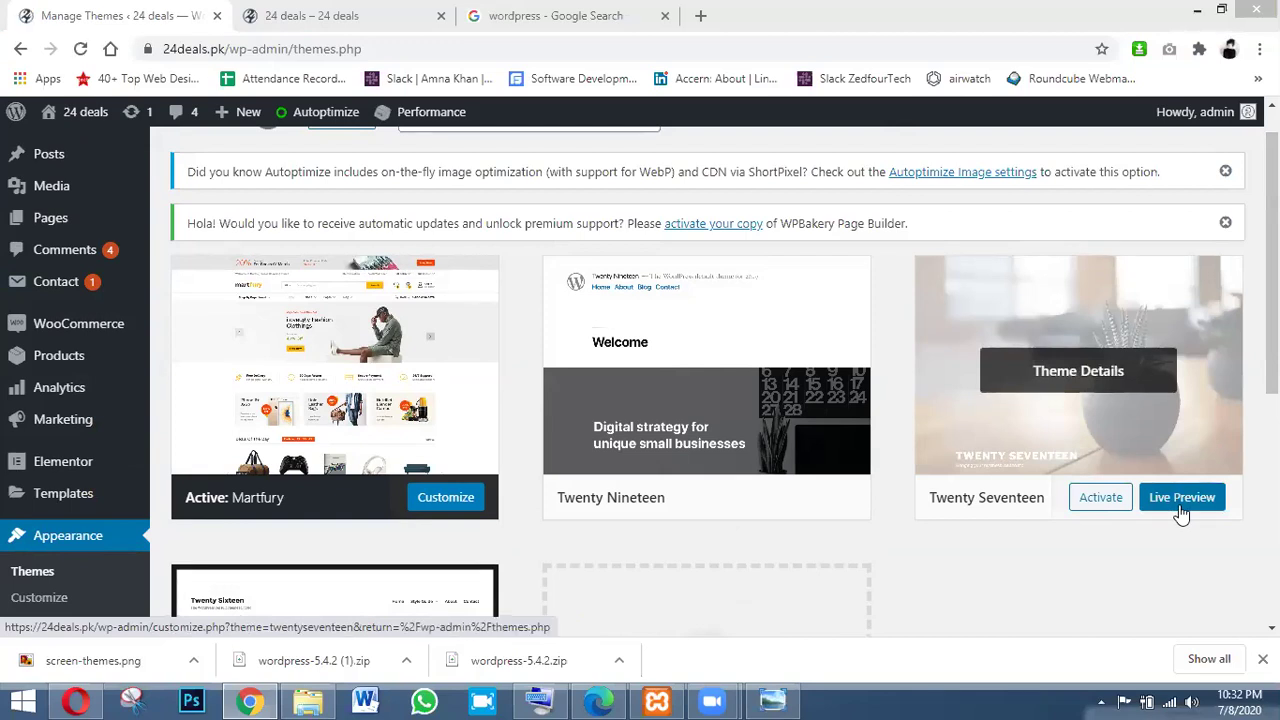
{"action": "left_click", "coordinate": [1104, 499]}
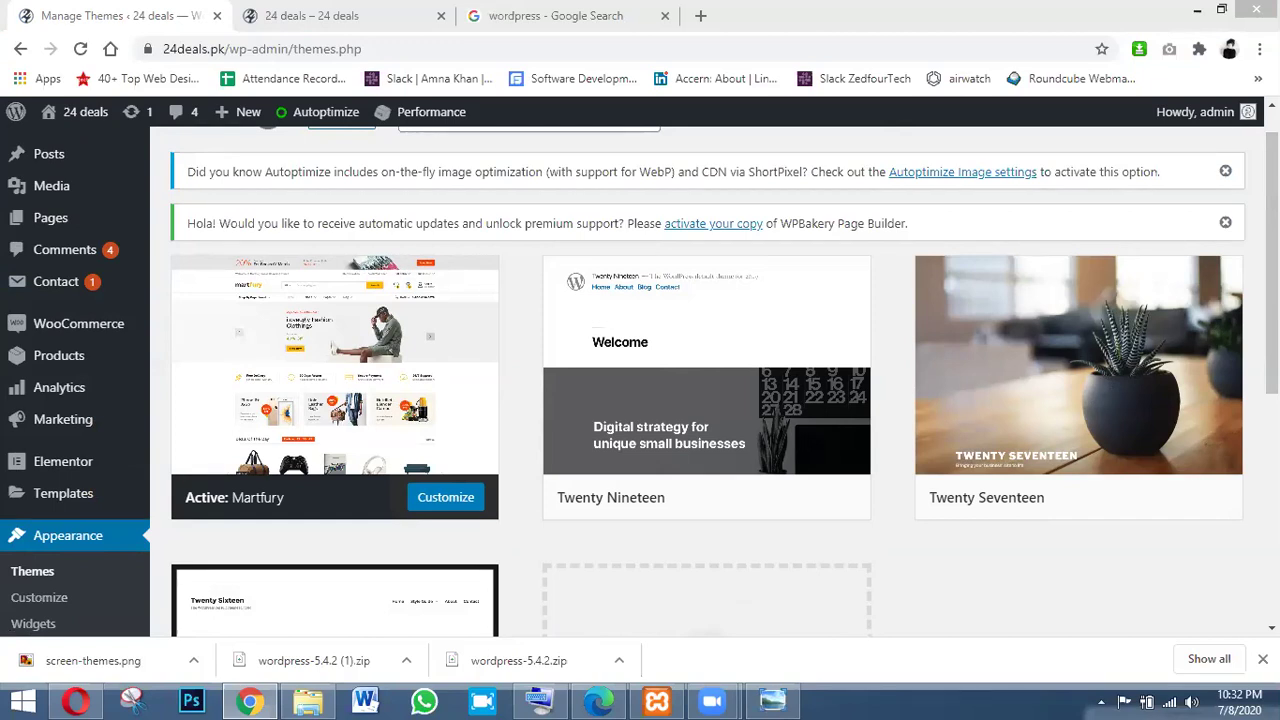
{"action": "mouse_move", "coordinate": [329, 440]}
{"action": "scroll", "coordinate": [1172, 250], "scroll_direction": "up", "scroll_amount": 1}
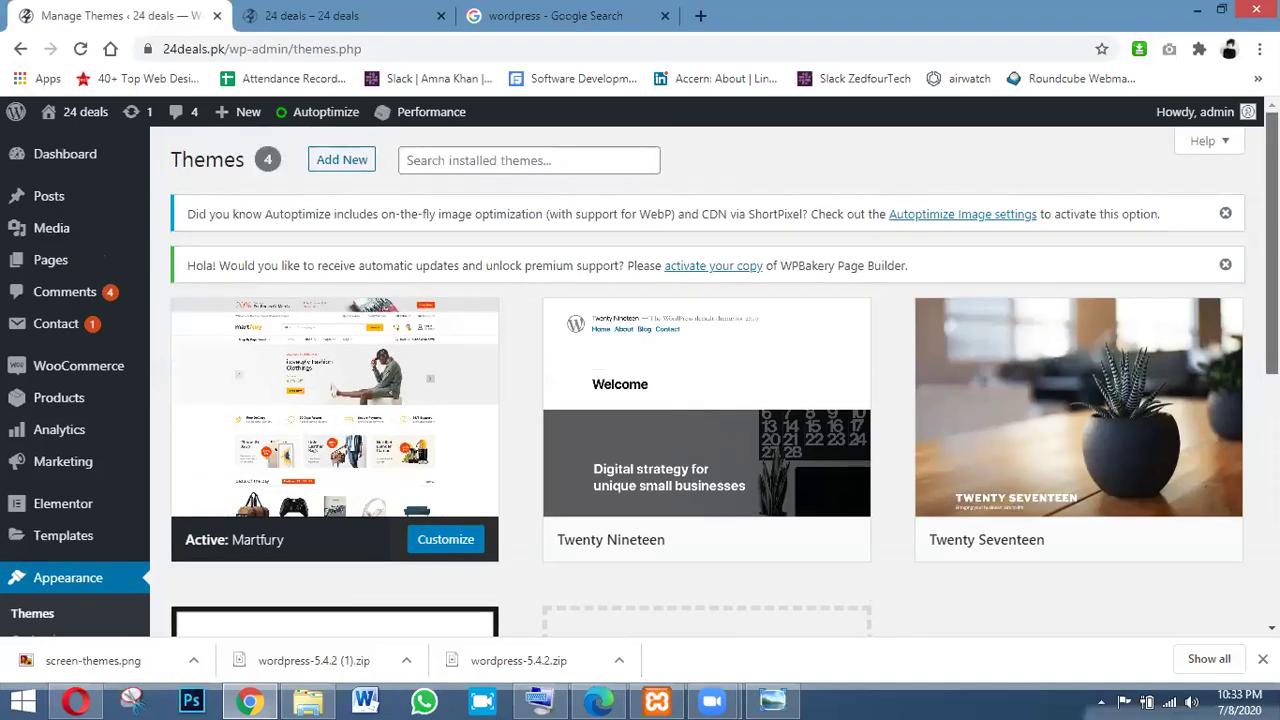
Step: Search the installed themes for "colorway"
{"action": "left_click", "coordinate": [515, 170]}
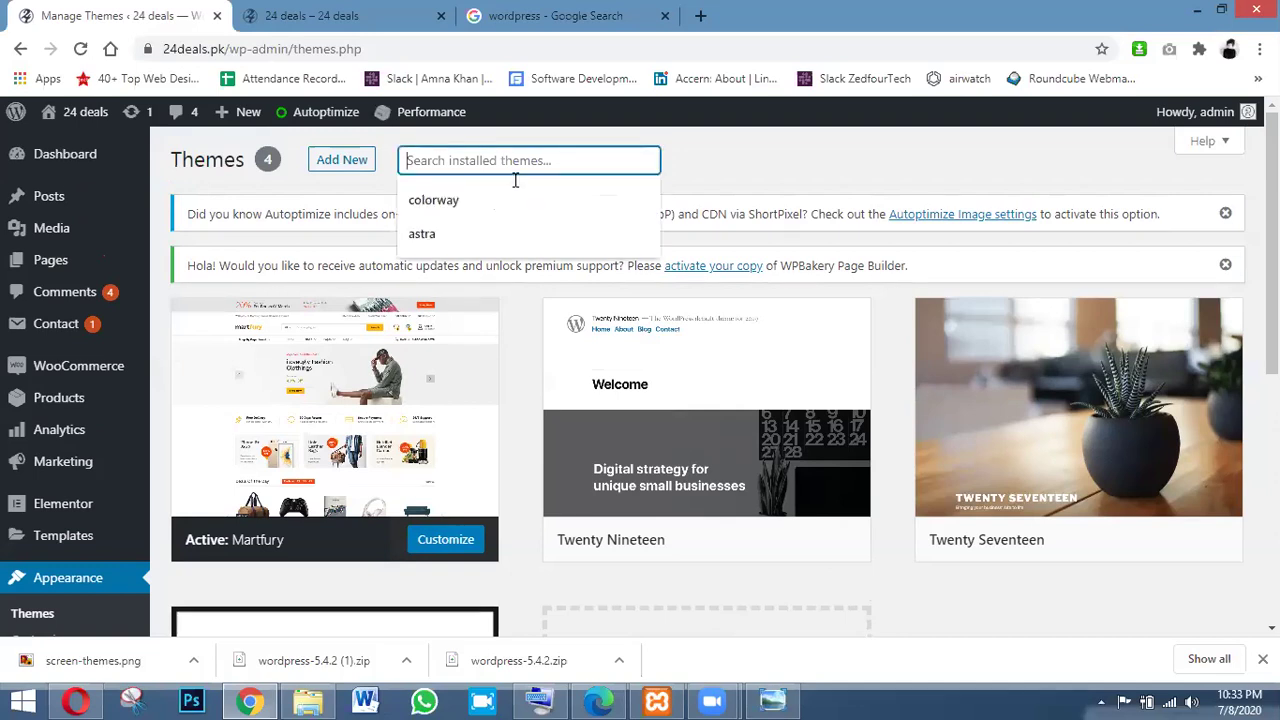
{"action": "type", "text": "color"}
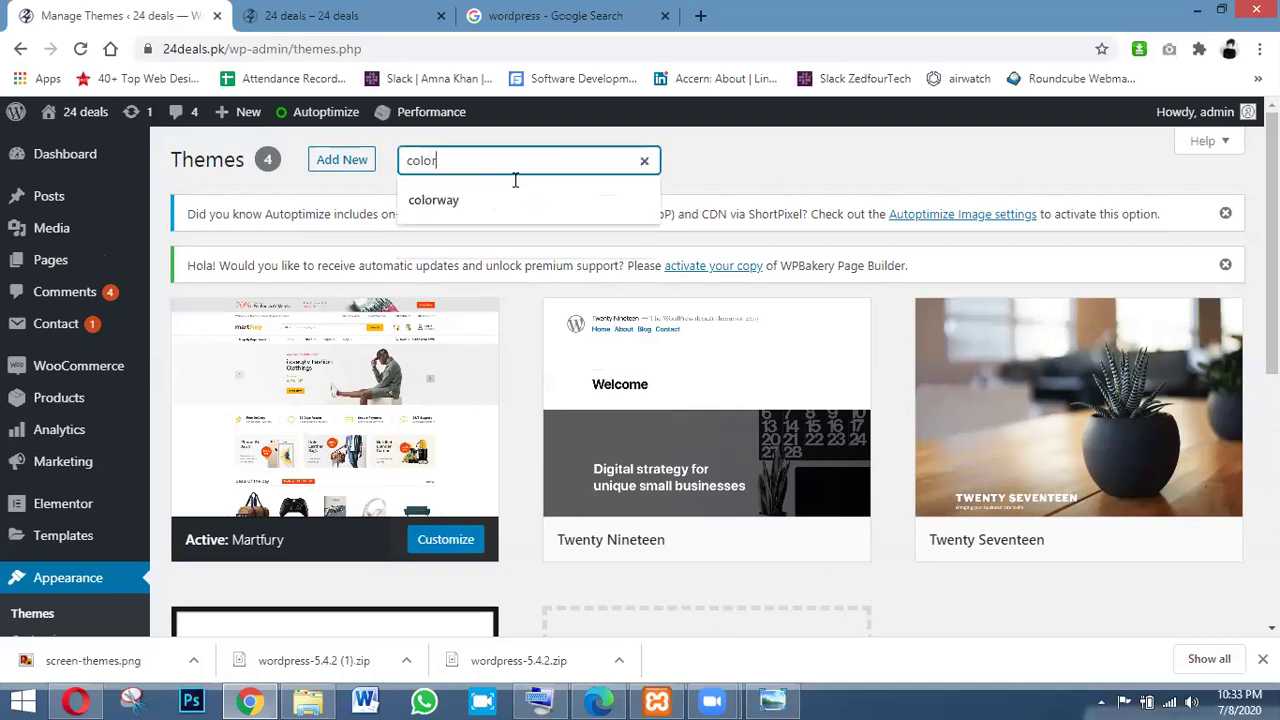
{"action": "type", "text": "way"}
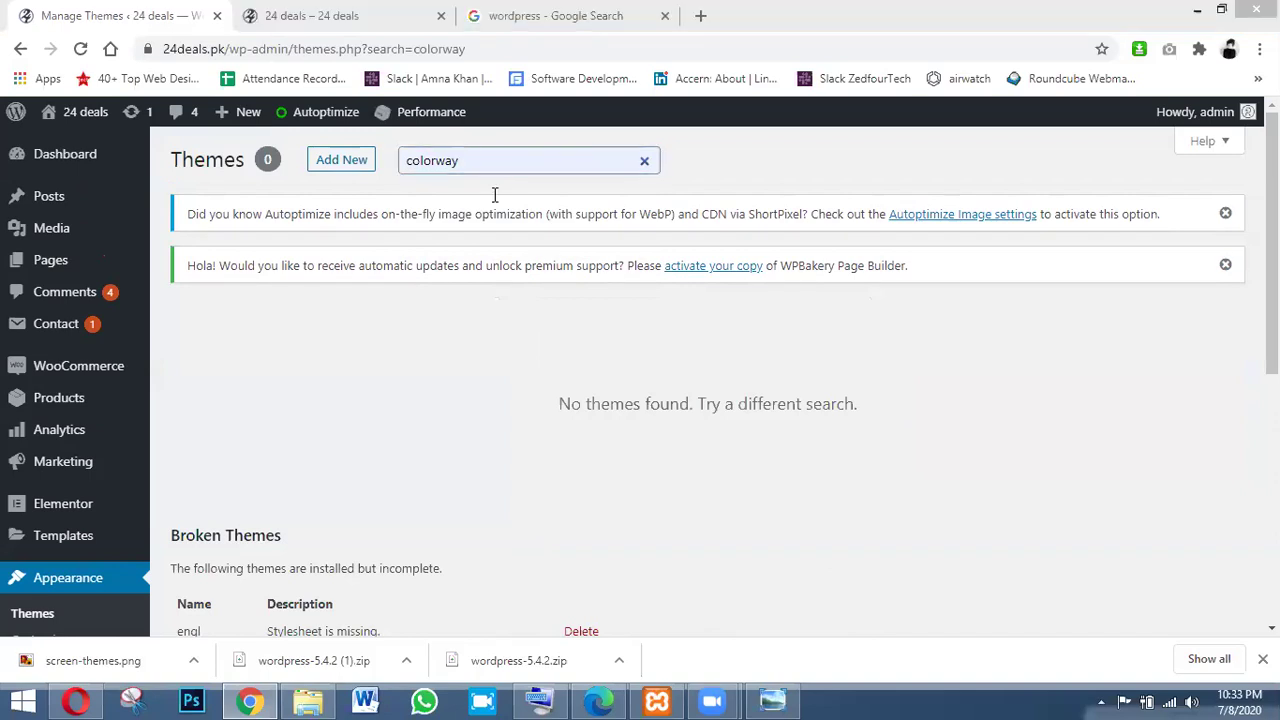
Step: Replace the installed-theme search term with "eccomerce"
{"action": "left_click", "coordinate": [463, 155]}
{"action": "key", "text": "BackSpace"}
{"action": "key", "text": "BackSpace"}
{"action": "key", "text": "BackSpace"}
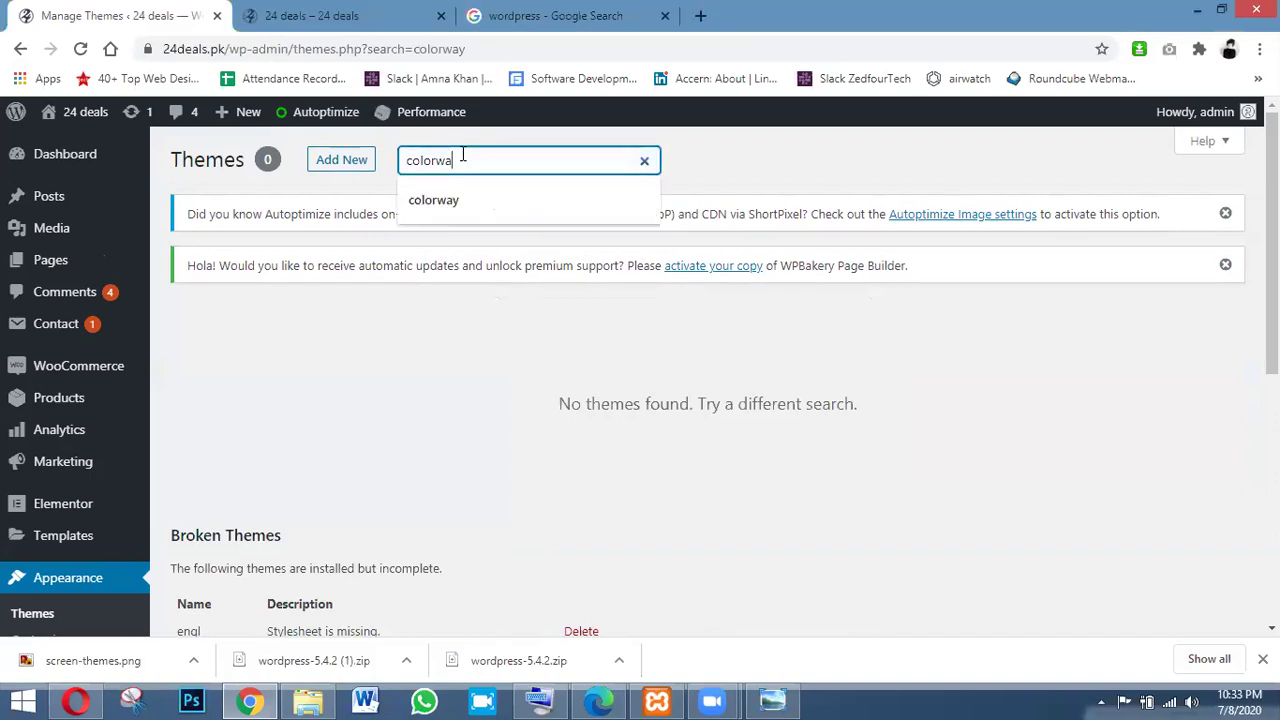
{"action": "key", "text": "BackSpace"}
{"action": "key", "text": "BackSpace"}
{"action": "key", "text": "BackSpace"}
{"action": "key", "text": "BackSpace"}
{"action": "key", "text": "BackSpace"}
{"action": "type", "text": "s"}
{"action": "key", "text": "BackSpace"}
{"action": "type", "text": "m"}
{"action": "key", "text": "BackSpace"}
{"action": "type", "text": "t"}
{"action": "key", "text": "BackSpace"}
{"action": "type", "text": "ec"}
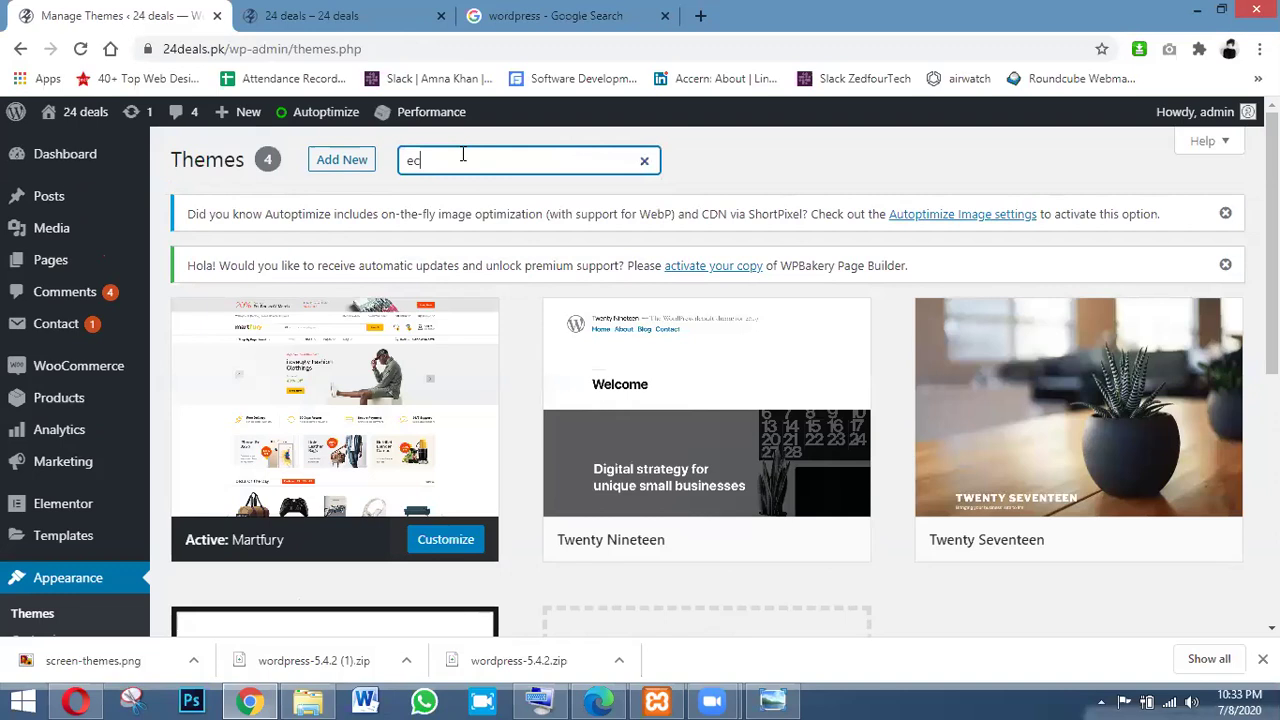
{"action": "type", "text": "comer"}
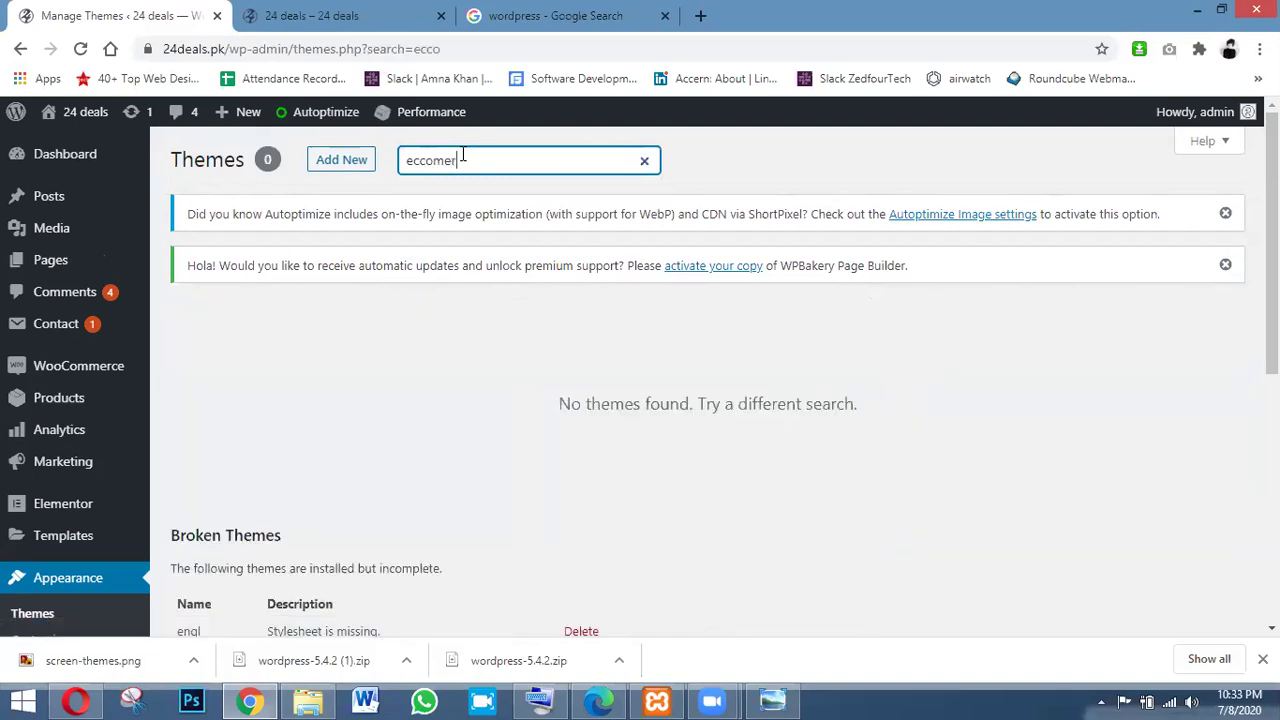
{"action": "type", "text": "ce"}
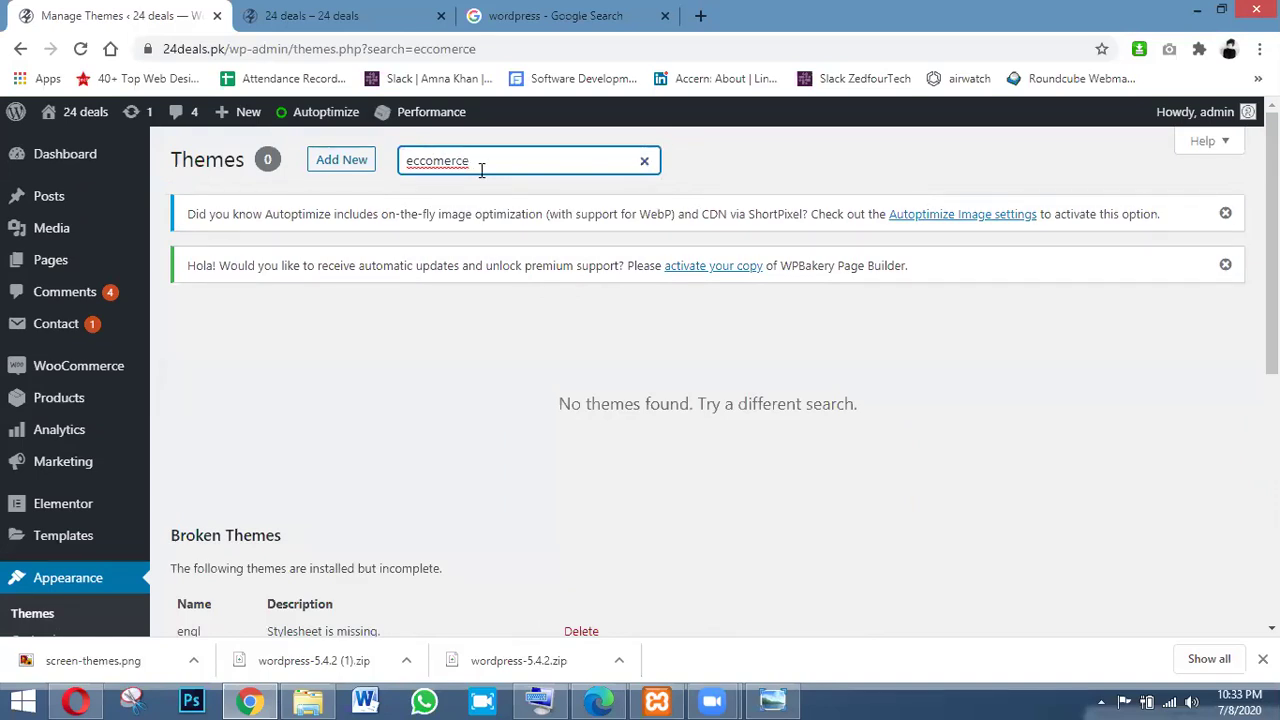
Step: Shorten the installed-theme search term to "eccomer" and go back to the earlier "colorway" search
{"action": "double_click", "coordinate": [481, 168]}
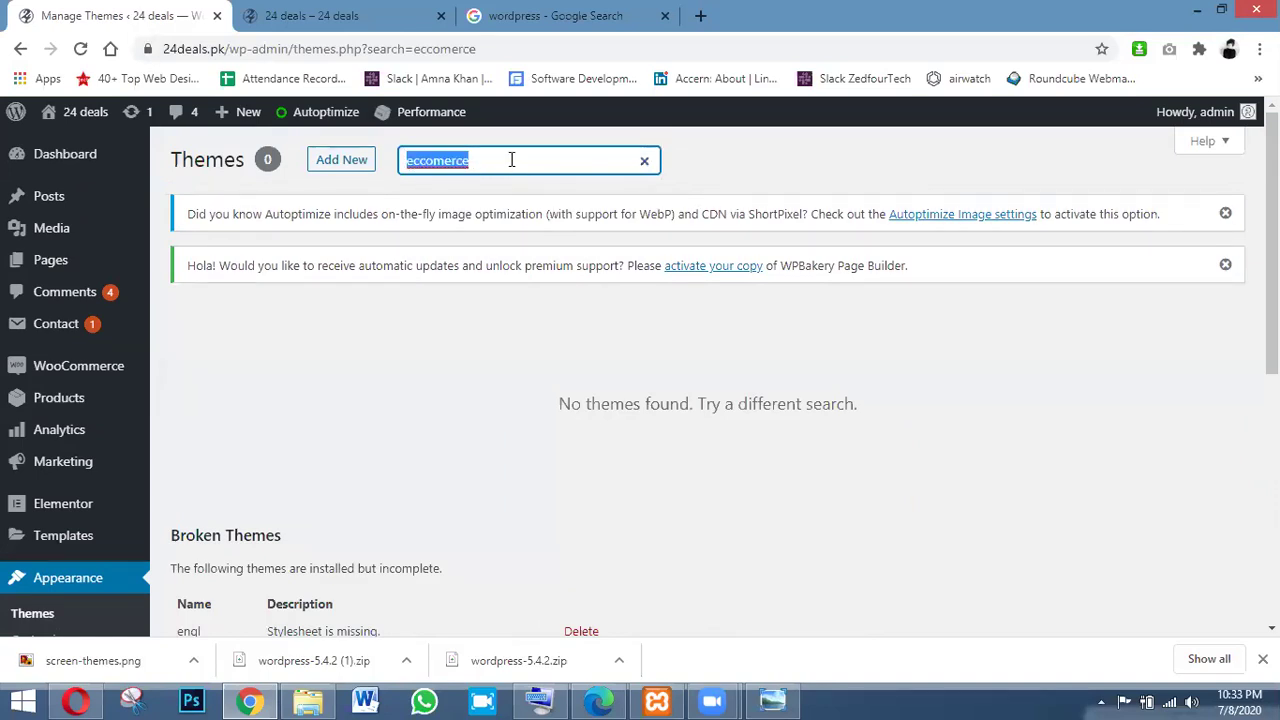
{"action": "left_click", "coordinate": [511, 160]}
{"action": "key", "text": "BackSpace"}
{"action": "key", "text": "BackSpace"}
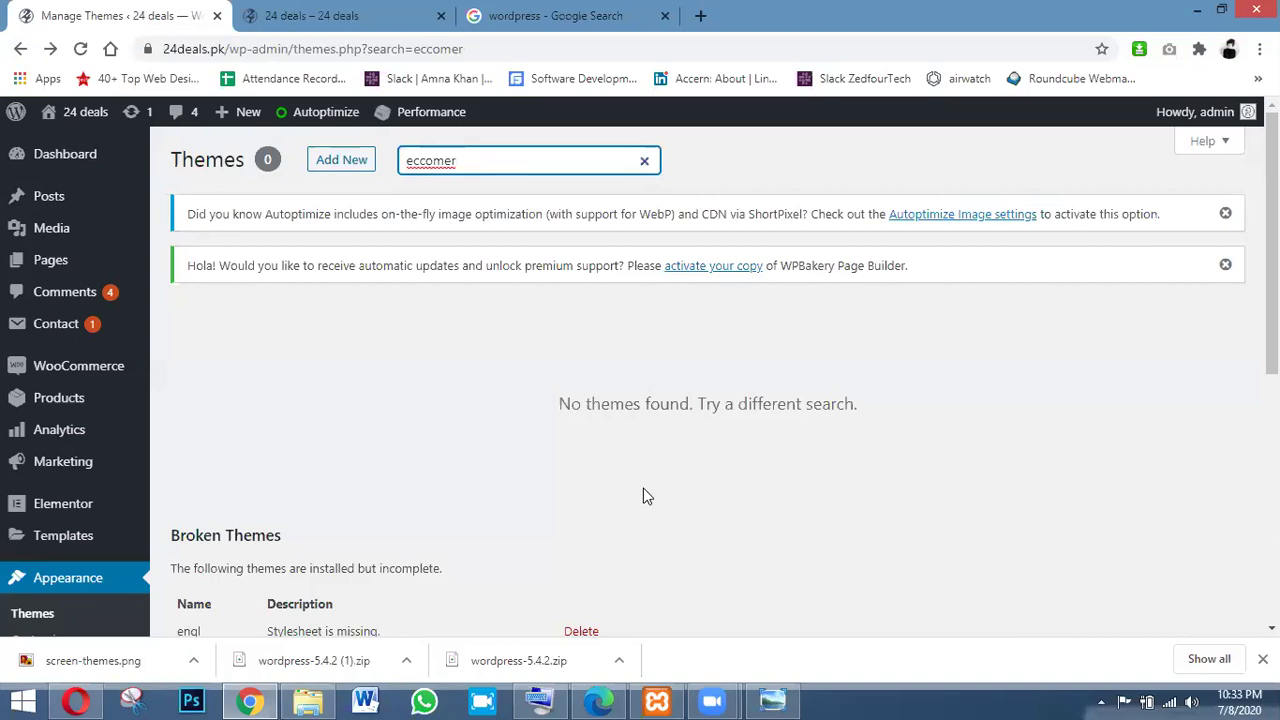
{"action": "left_click_drag", "start_coordinate": [1074, 261], "coordinate": [1072, 355]}
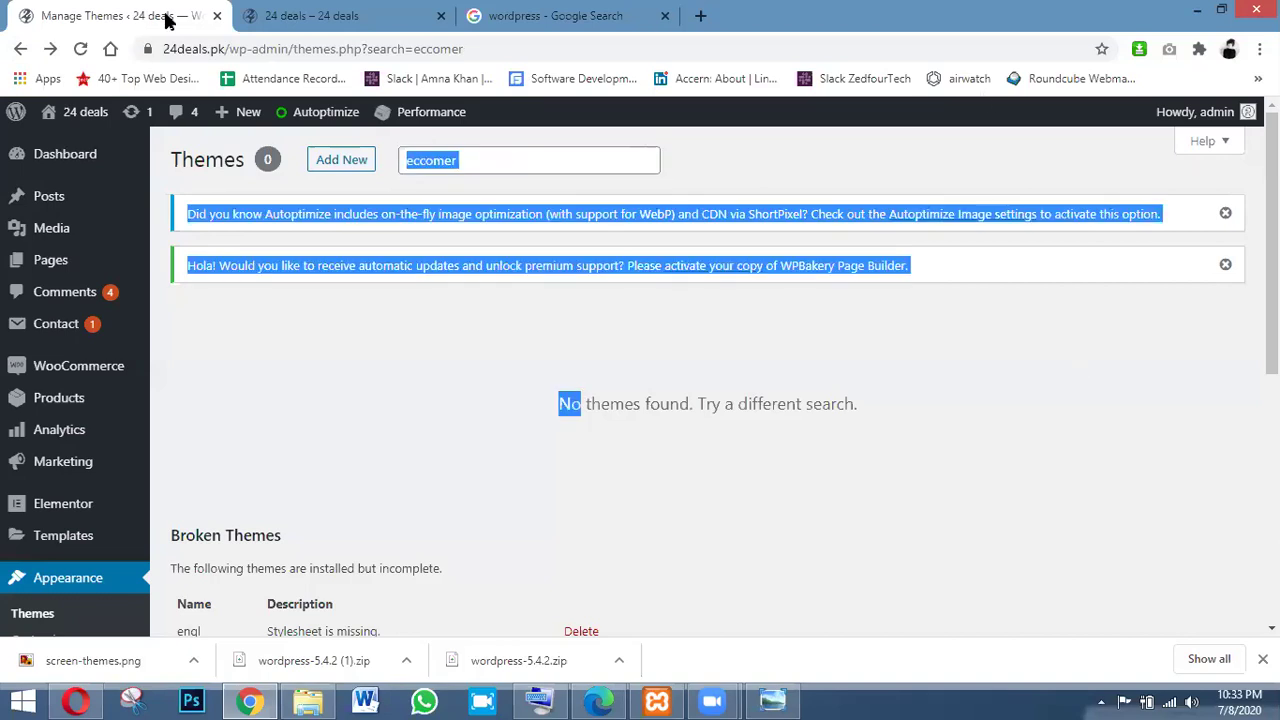
{"action": "left_click", "coordinate": [18, 50]}
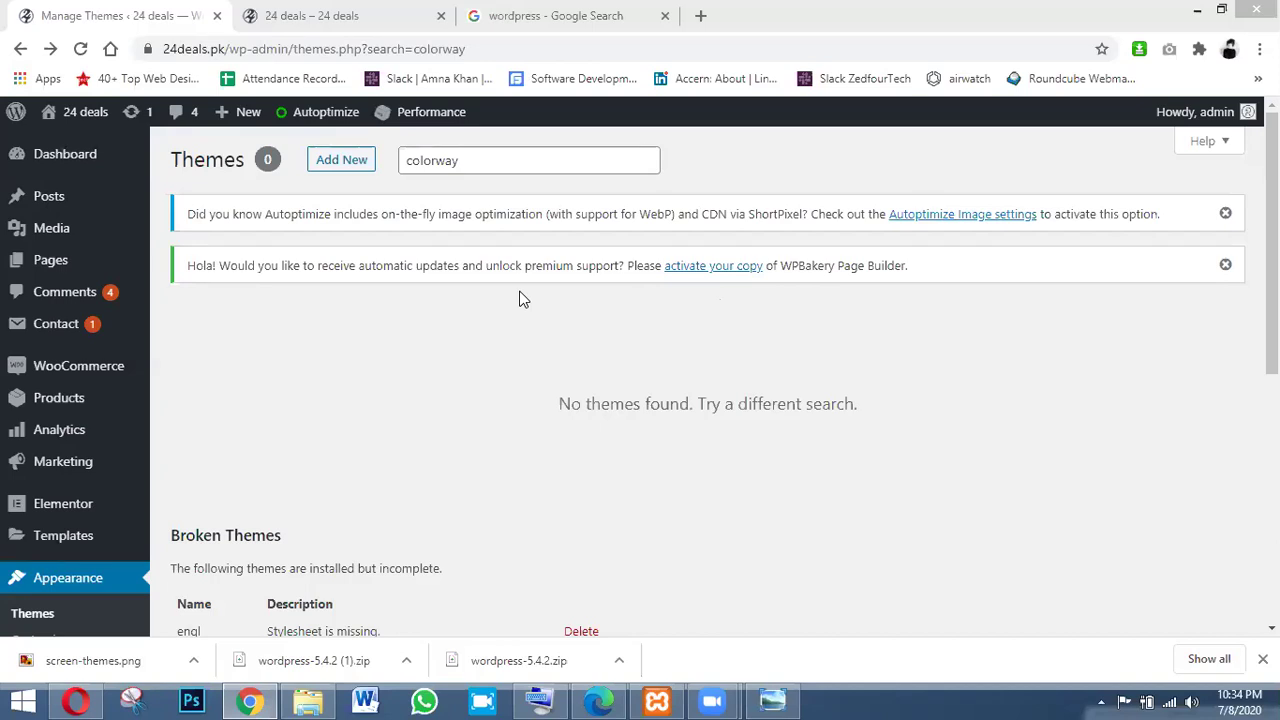
Step: Show the .zip upload form for adding a new theme and open its file chooser, leaving without choosing a file
{"action": "left_click", "coordinate": [327, 164]}
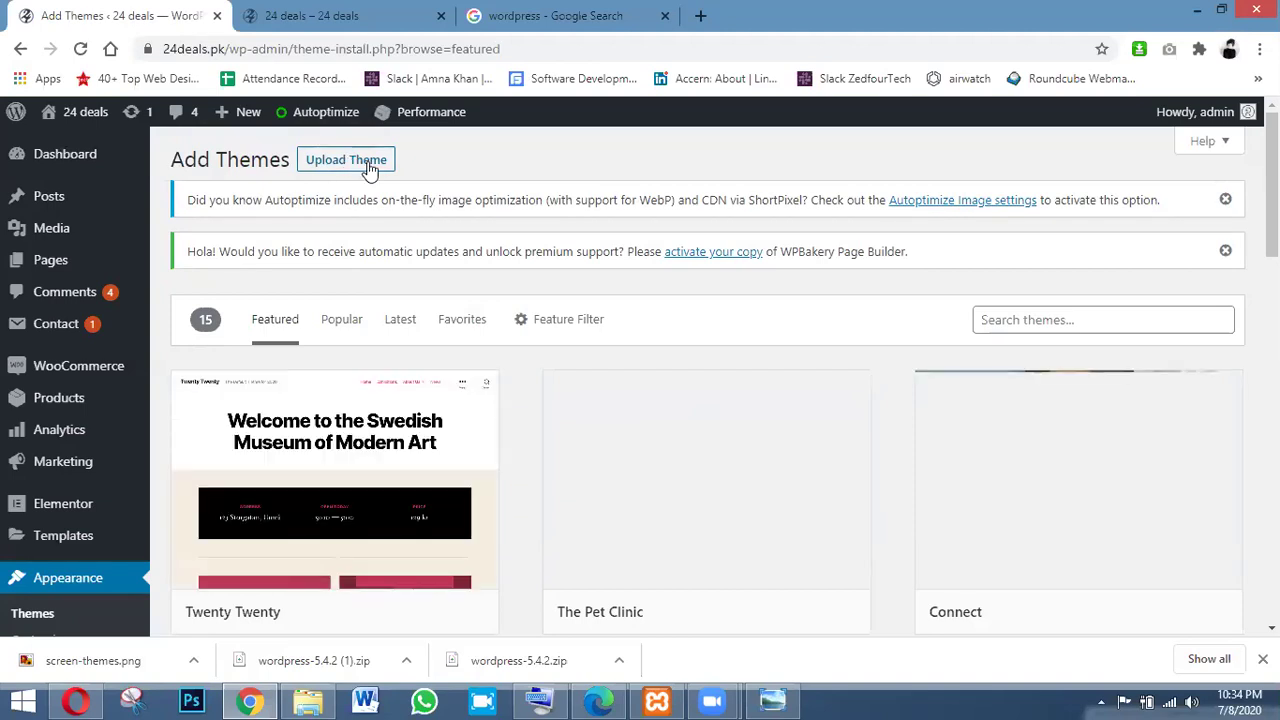
{"action": "left_click", "coordinate": [371, 164]}
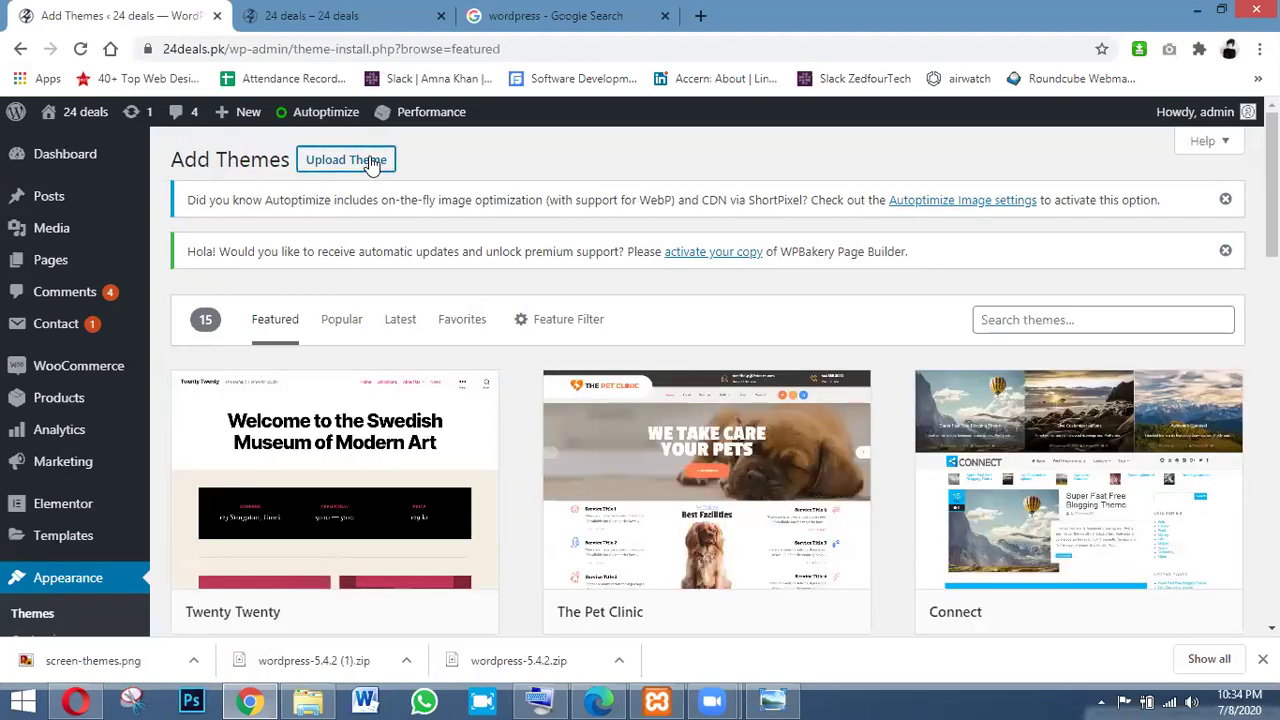
{"action": "left_click", "coordinate": [566, 445]}
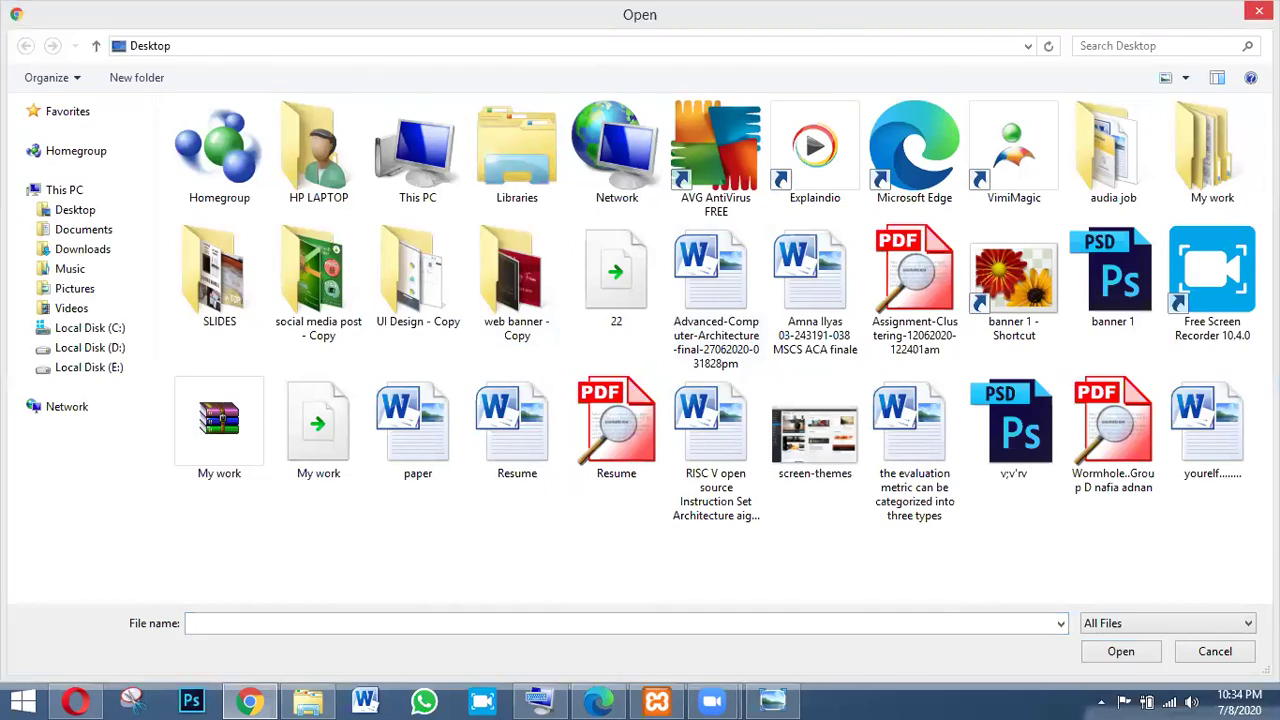
{"action": "key", "text": "Escape"}
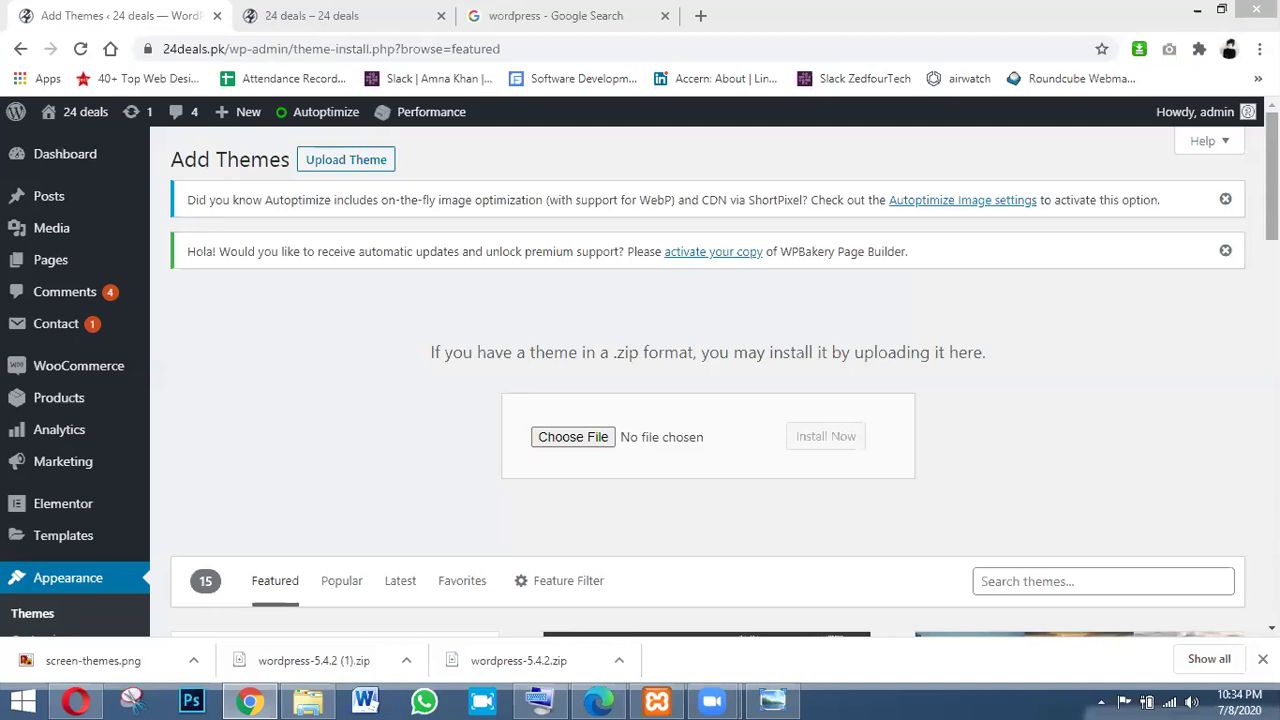
Step: Search the themes available for installation for "astra" and view the matching themes
{"action": "scroll", "coordinate": [707, 400], "scroll_direction": "down", "scroll_amount": 1}
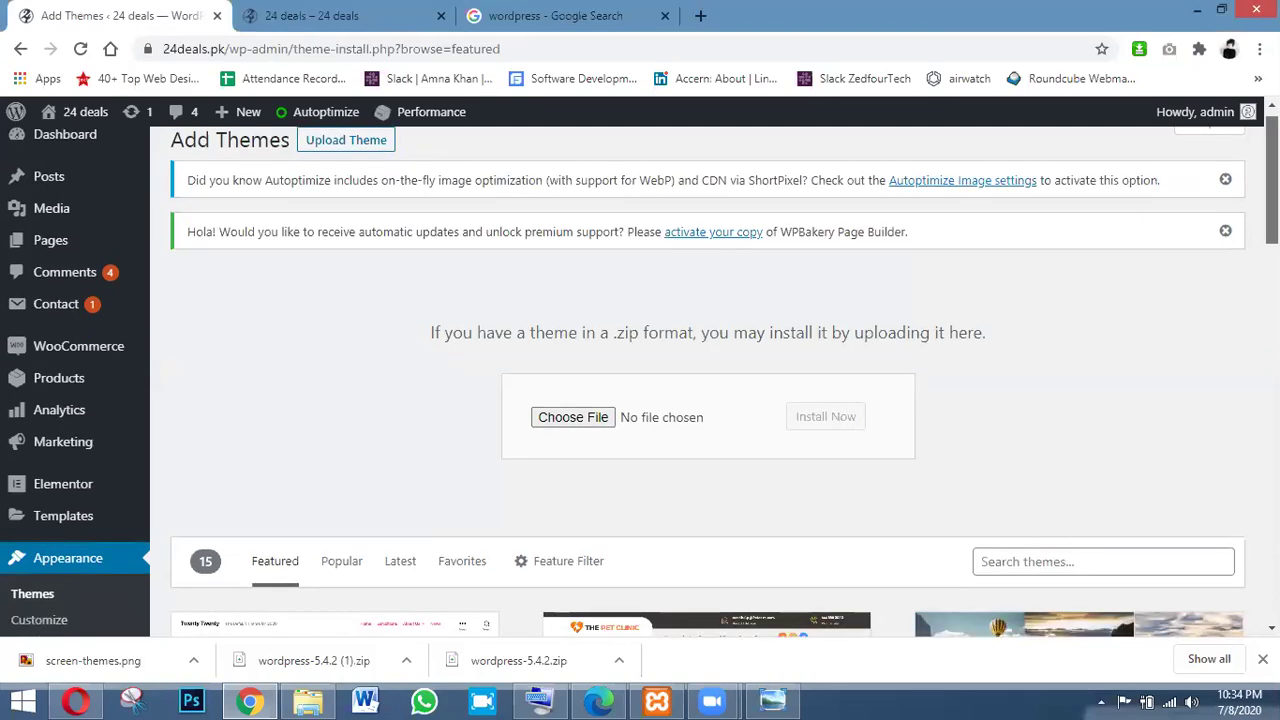
{"action": "scroll", "coordinate": [707, 400], "scroll_direction": "down", "scroll_amount": 1}
{"action": "scroll", "coordinate": [707, 400], "scroll_direction": "down", "scroll_amount": 3}
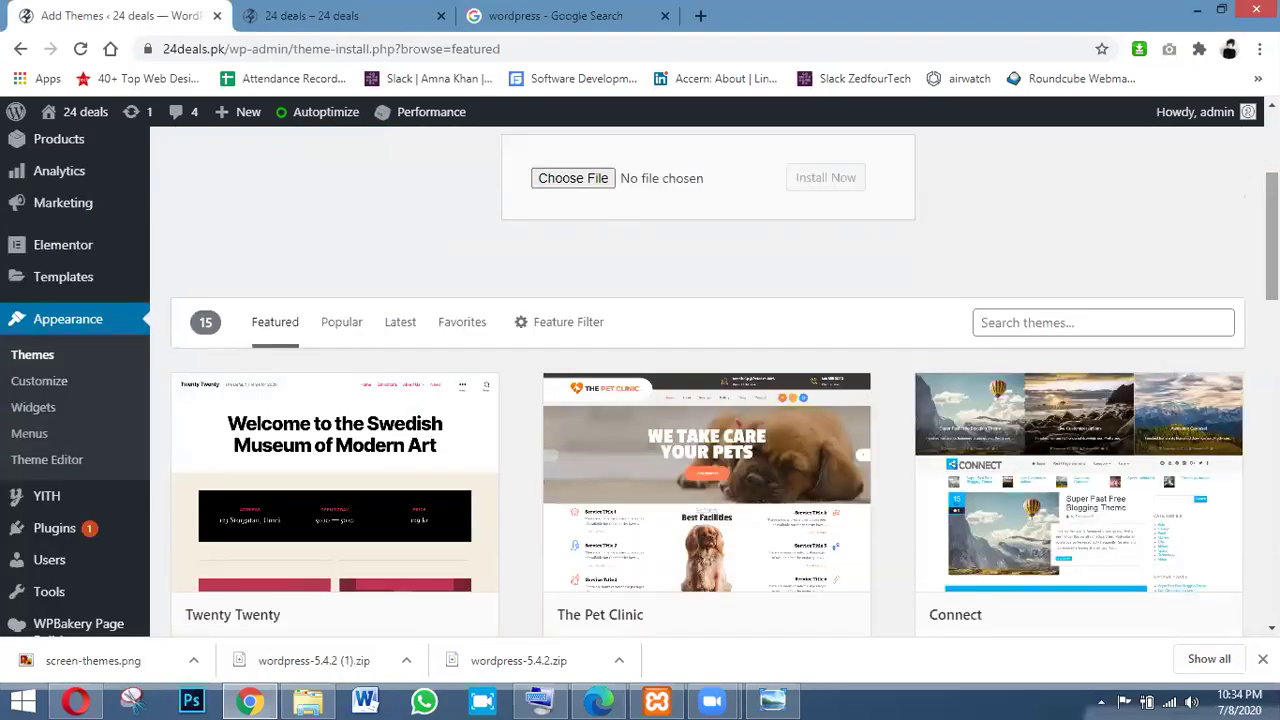
{"action": "scroll", "coordinate": [808, 255], "scroll_direction": "up", "scroll_amount": 2}
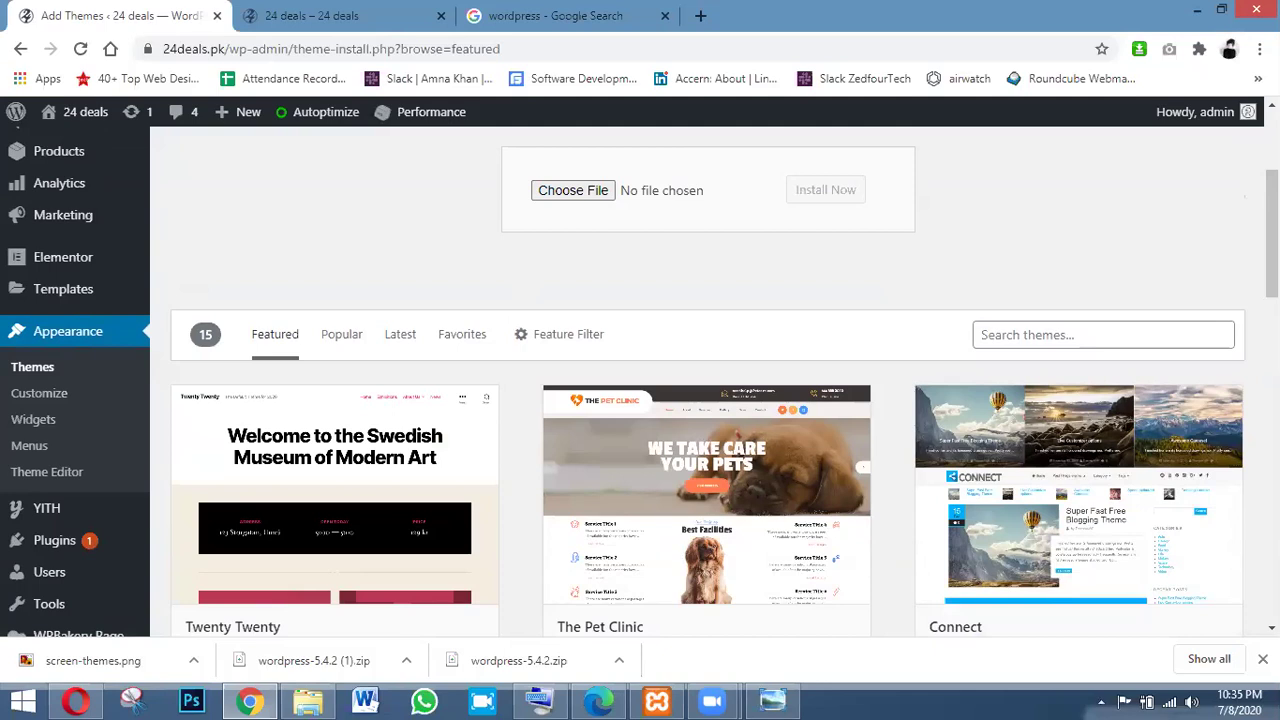
{"action": "scroll", "coordinate": [707, 400], "scroll_direction": "up", "scroll_amount": 3}
{"action": "scroll", "coordinate": [1069, 400], "scroll_direction": "down", "scroll_amount": 2}
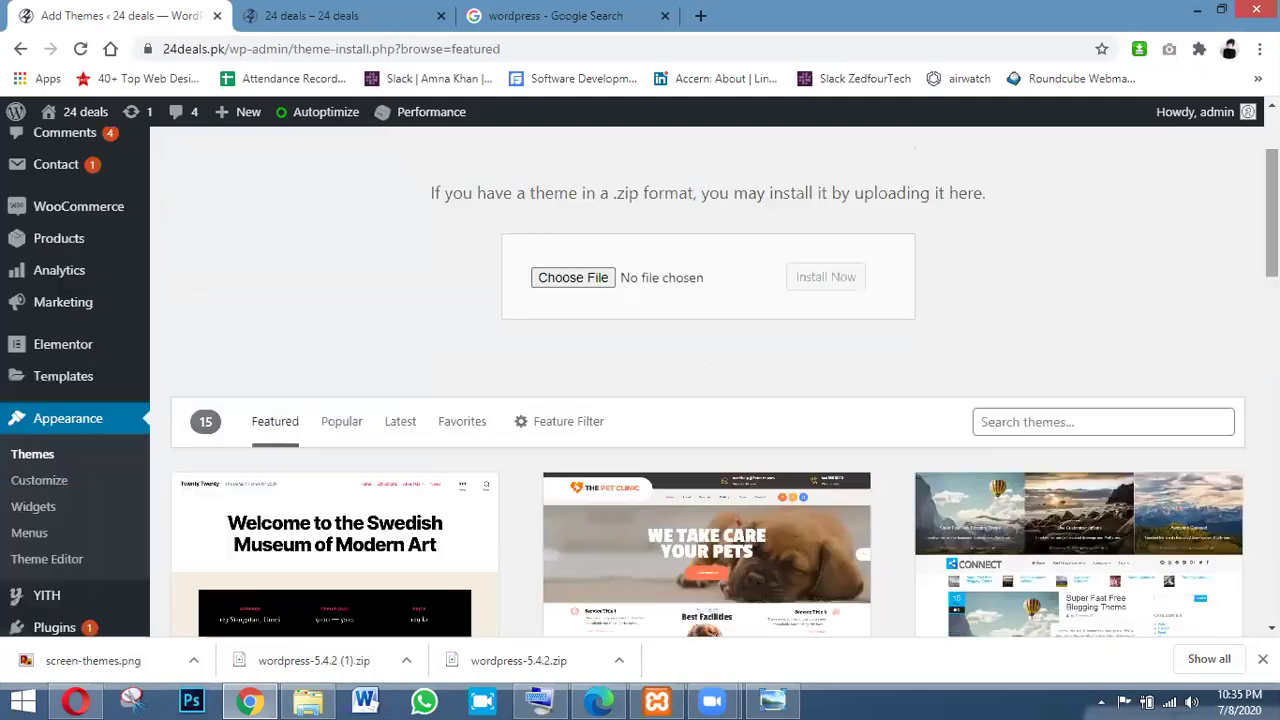
{"action": "left_click", "coordinate": [1071, 425]}
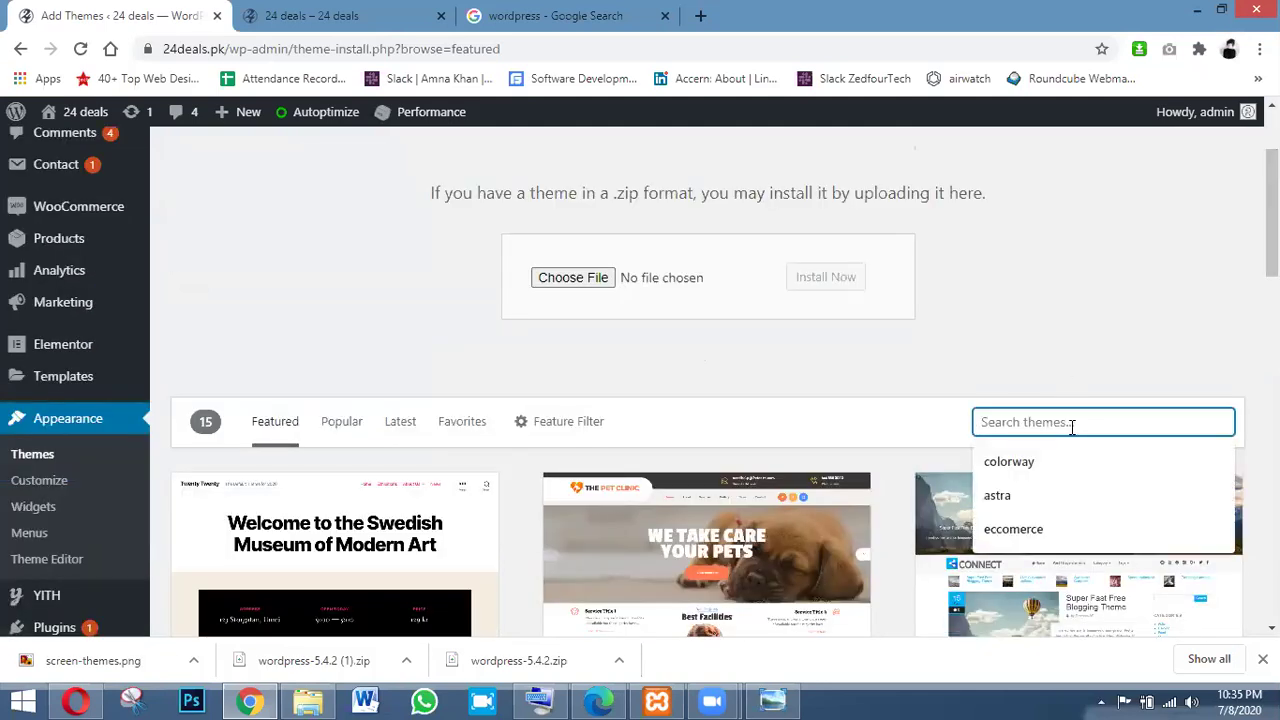
{"action": "left_click", "coordinate": [1014, 497]}
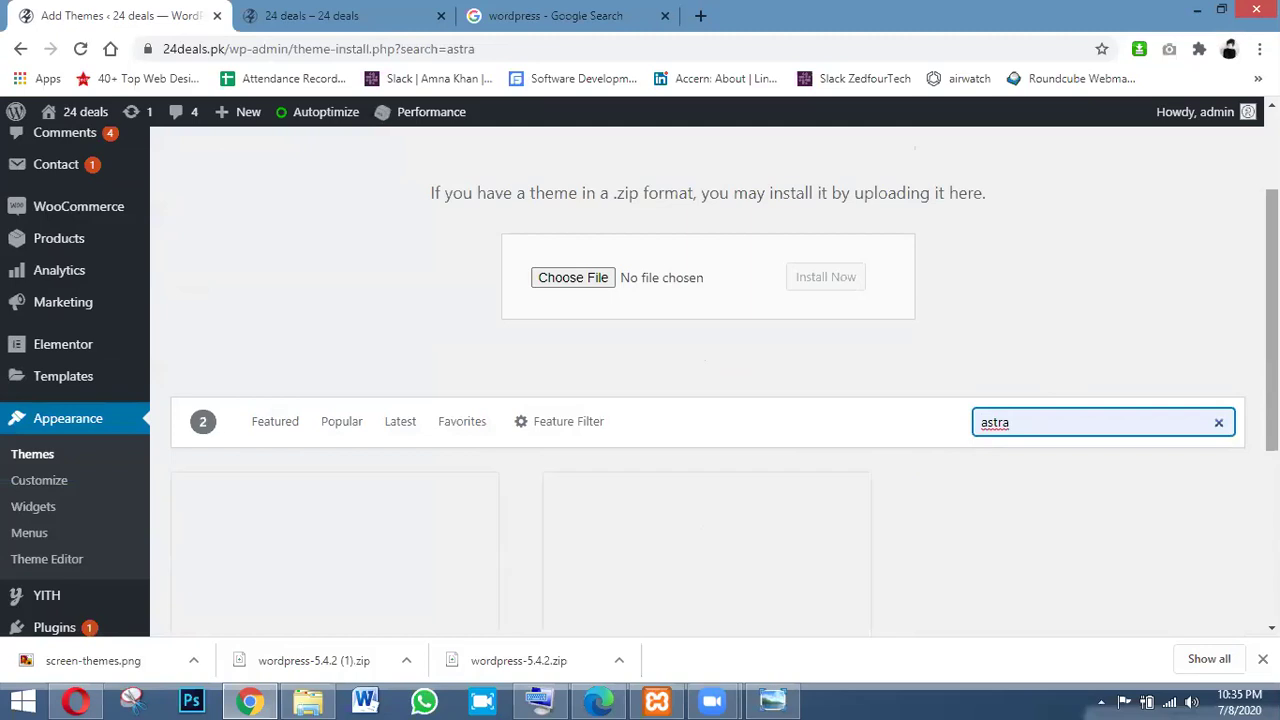
{"action": "scroll", "coordinate": [228, 597], "scroll_direction": "down", "scroll_amount": 2}
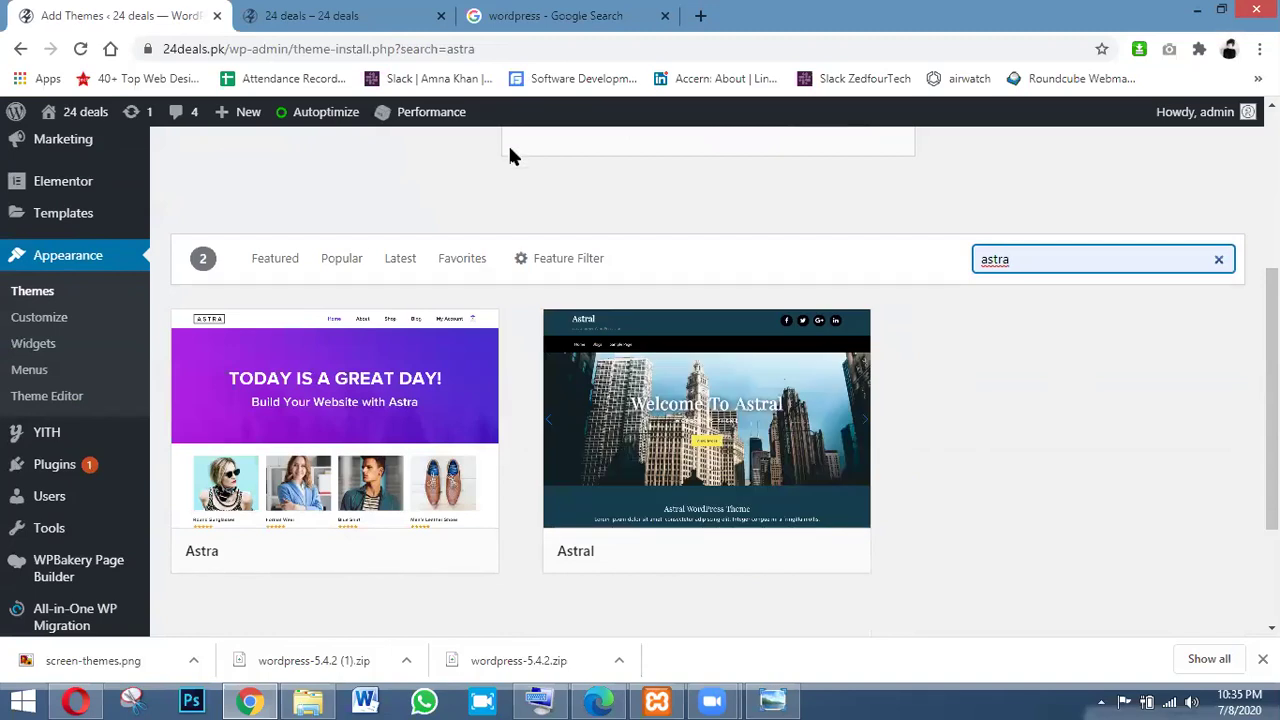
{"action": "mouse_move", "coordinate": [374, 546]}
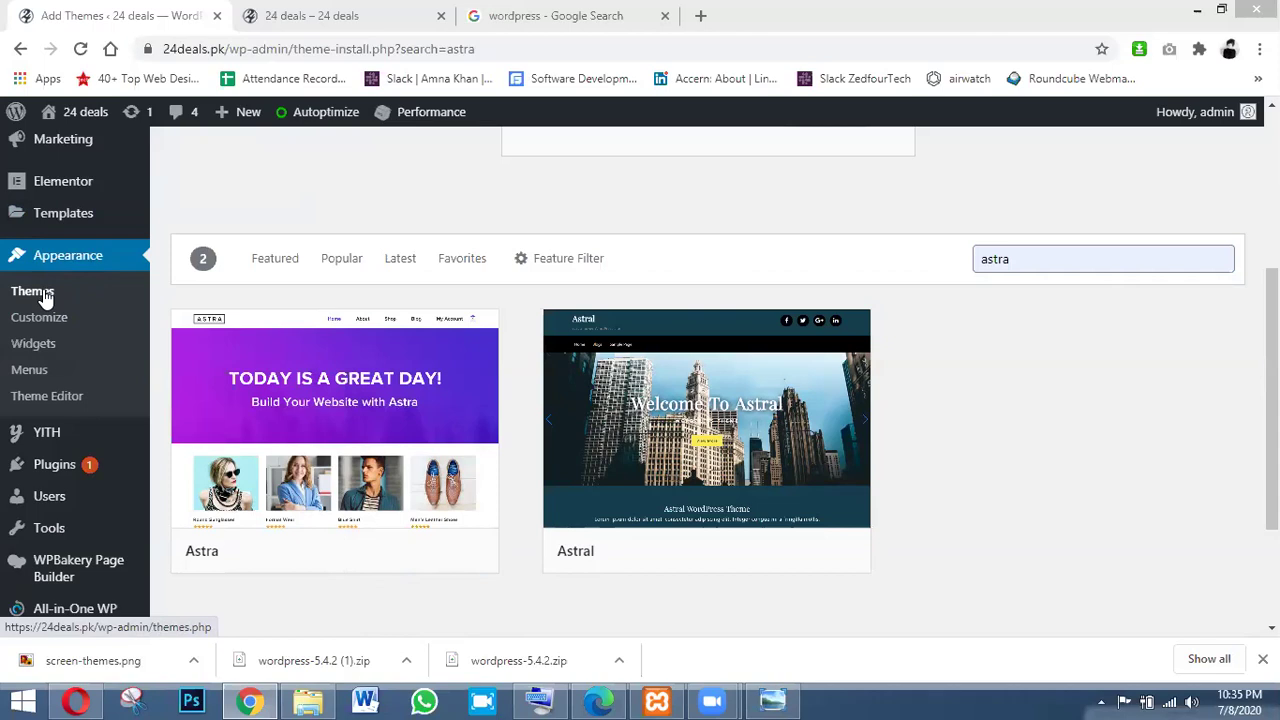
Step: Switch to the 24 deals storefront and browse its home page down to the Deals Of The Day section
{"action": "left_click", "coordinate": [352, 10]}
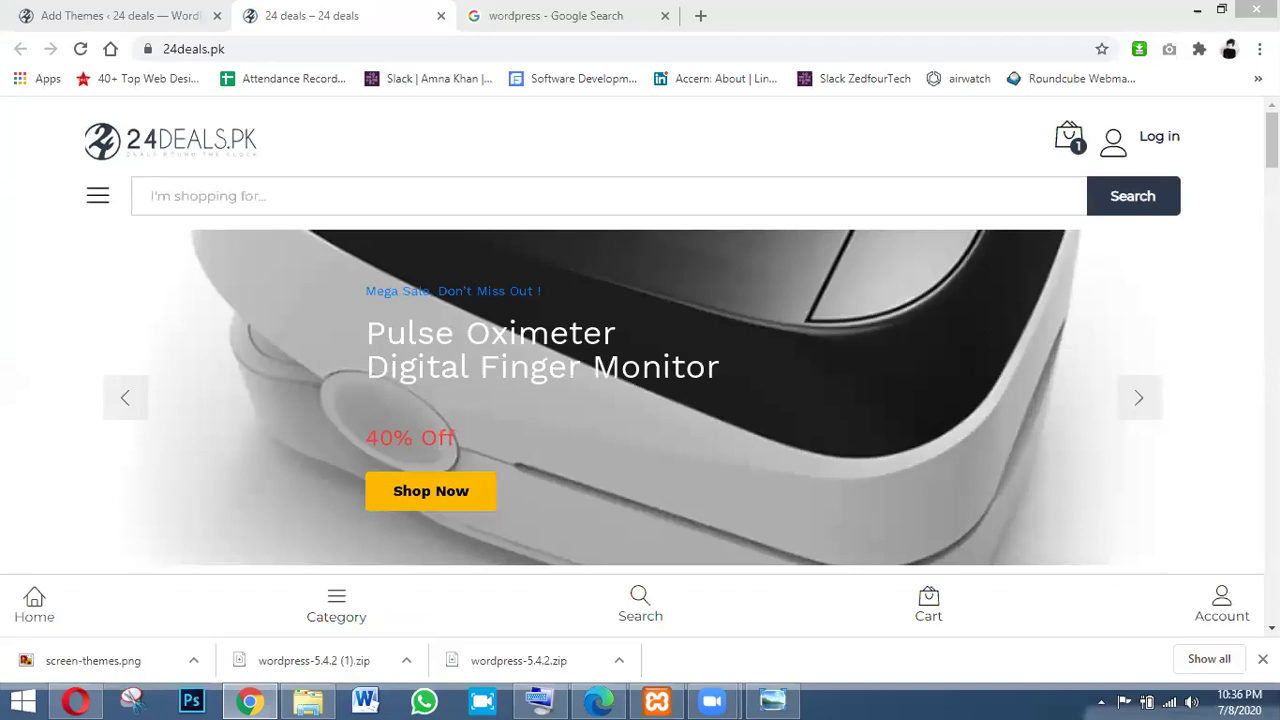
{"action": "scroll", "coordinate": [640, 400], "scroll_direction": "down", "scroll_amount": 8}
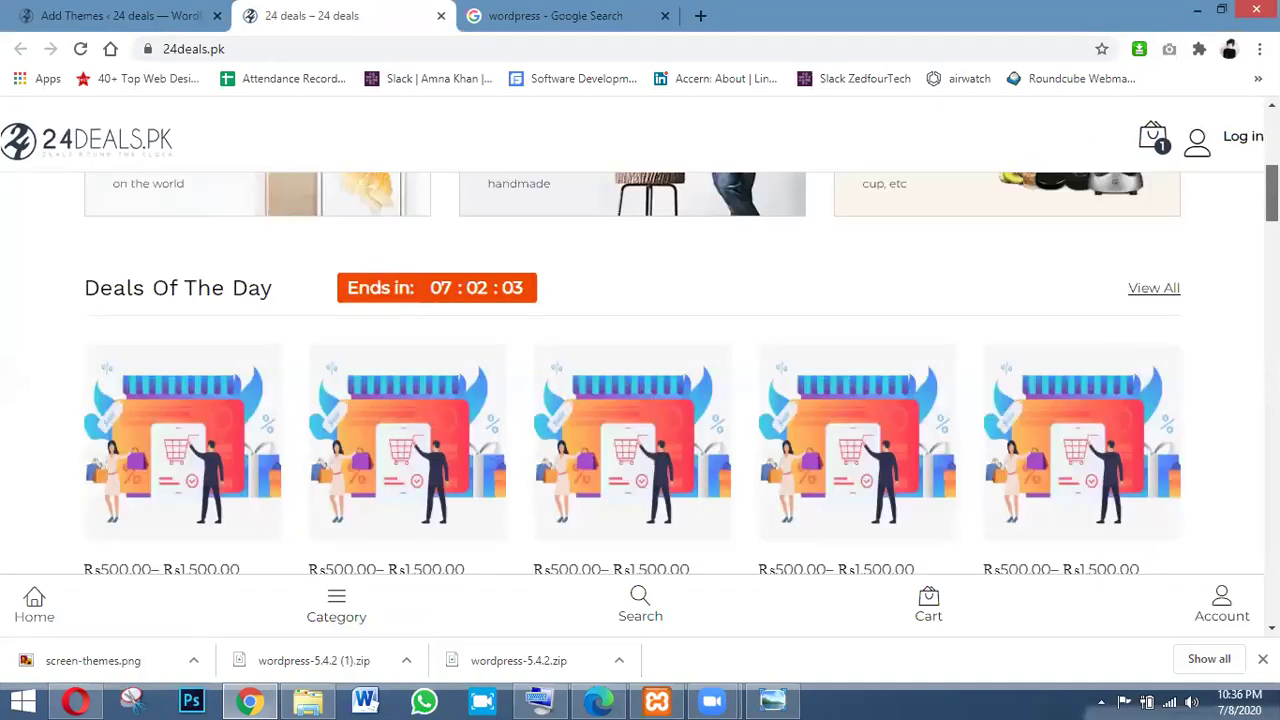
Step: Browse the storefront home page down to the newsletter footer and back up to the product deals
{"action": "scroll", "coordinate": [640, 400], "scroll_direction": "down", "scroll_amount": 3}
{"action": "scroll", "coordinate": [640, 400], "scroll_direction": "down", "scroll_amount": 10}
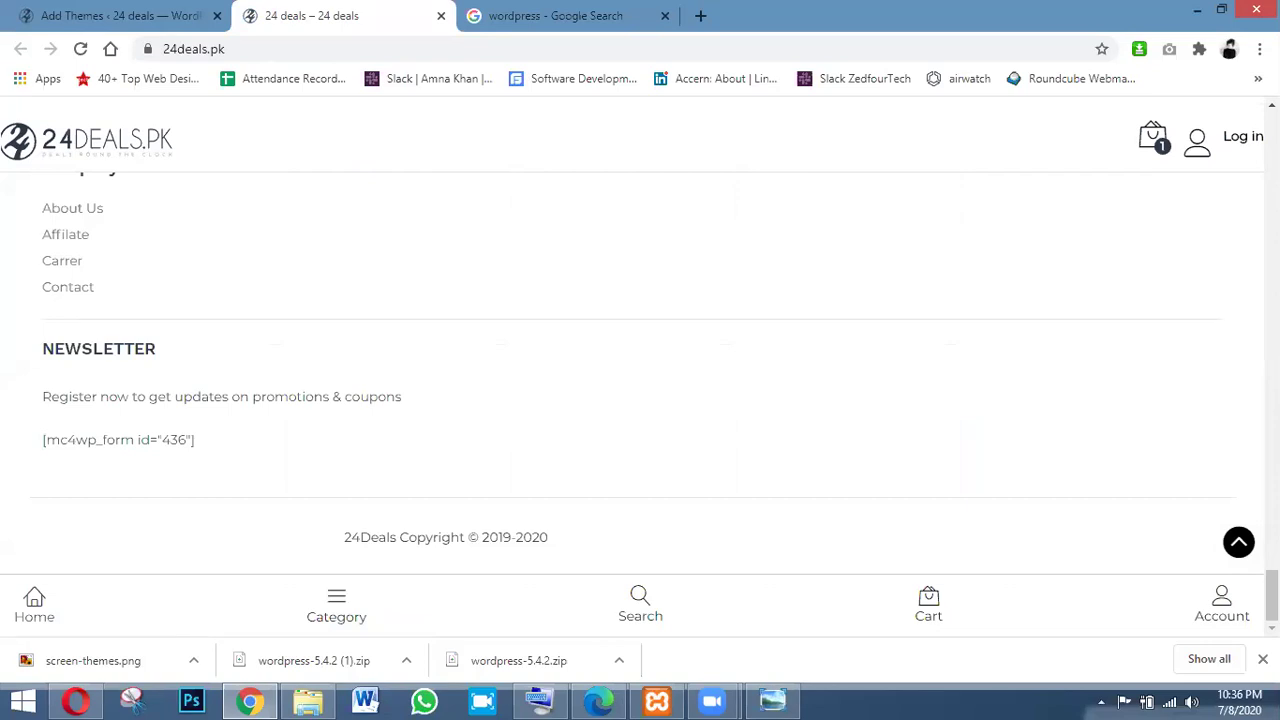
{"action": "scroll", "coordinate": [640, 373], "scroll_direction": "up", "scroll_amount": 10}
{"action": "scroll", "coordinate": [640, 373], "scroll_direction": "up", "scroll_amount": 2}
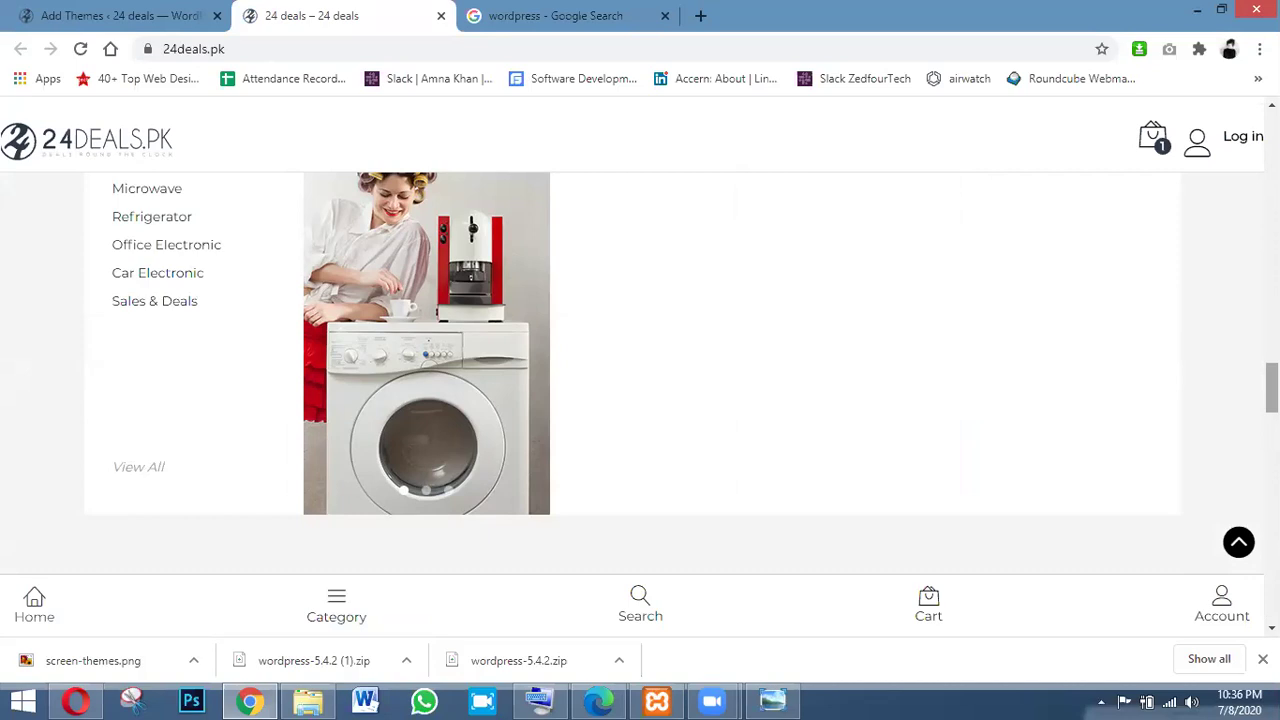
{"action": "scroll", "coordinate": [640, 373], "scroll_direction": "up", "scroll_amount": 10}
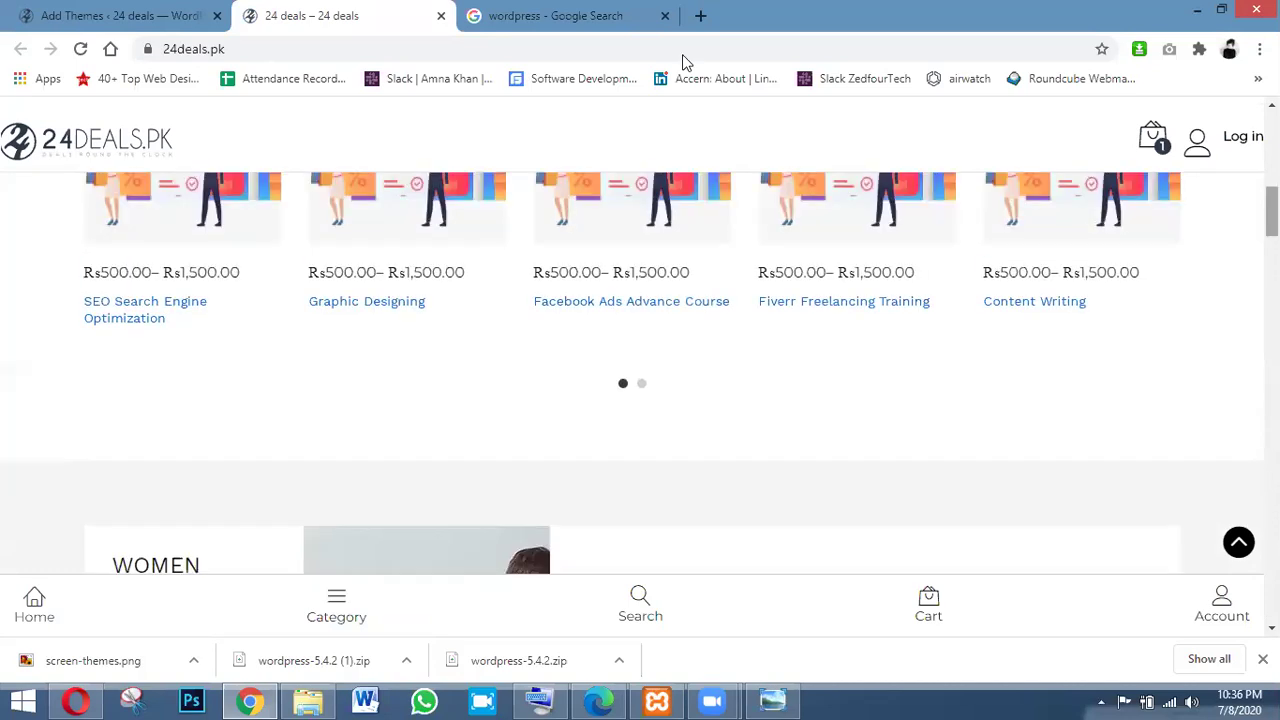
Step: Open the theme customizer from the admin dashboard, look over its sections and site preview, and leave it without publishing
{"action": "left_click", "coordinate": [145, 8]}
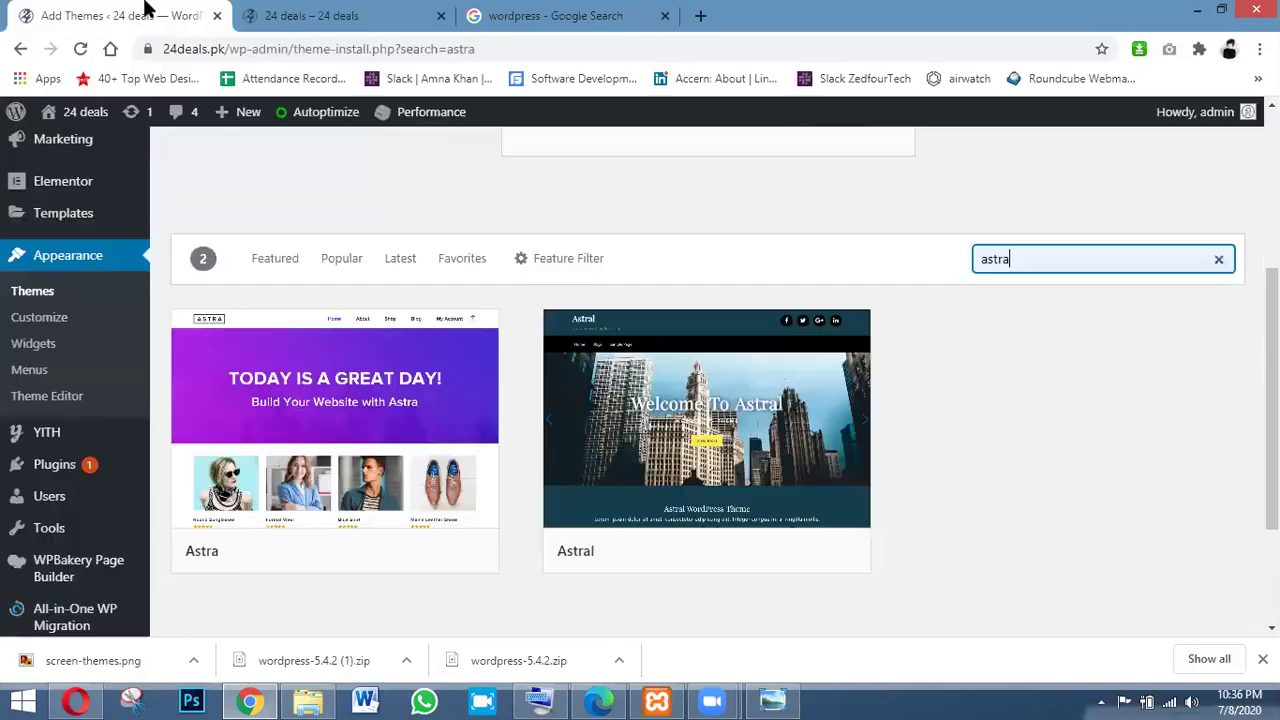
{"action": "mouse_move", "coordinate": [190, 400]}
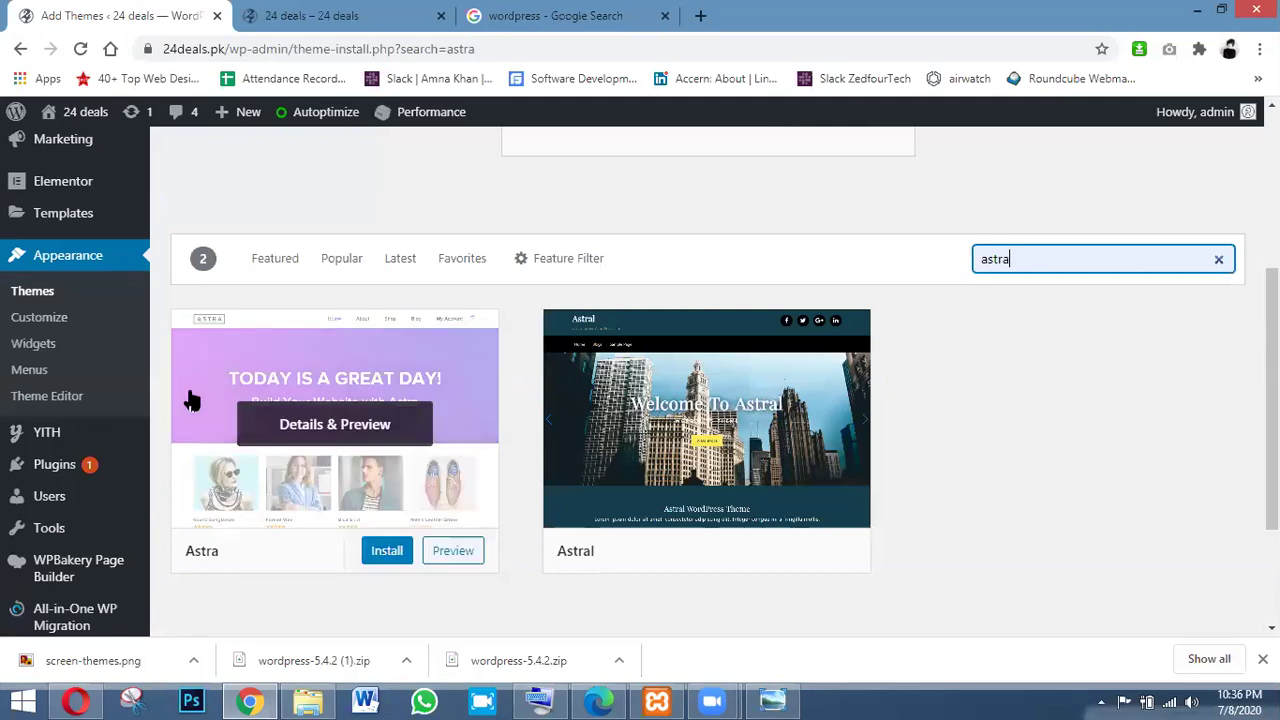
{"action": "left_click", "coordinate": [58, 325]}
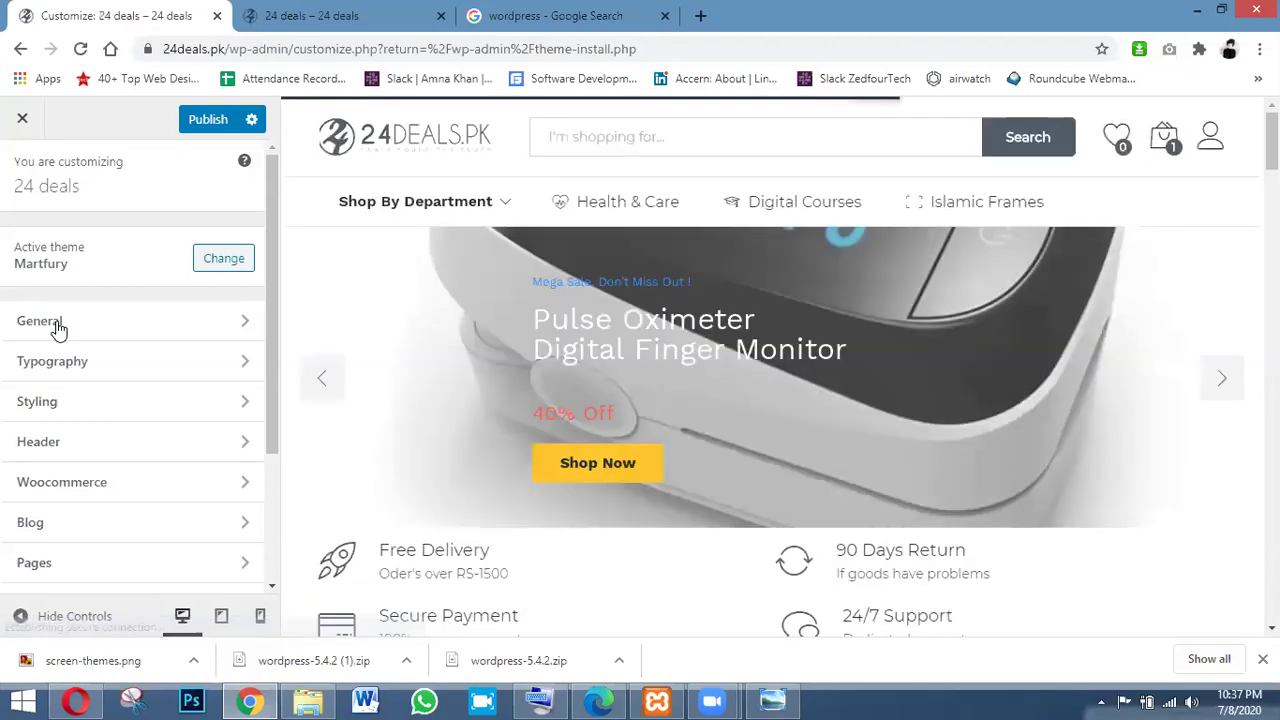
{"action": "left_click_drag", "start_coordinate": [270, 222], "coordinate": [275, 272]}
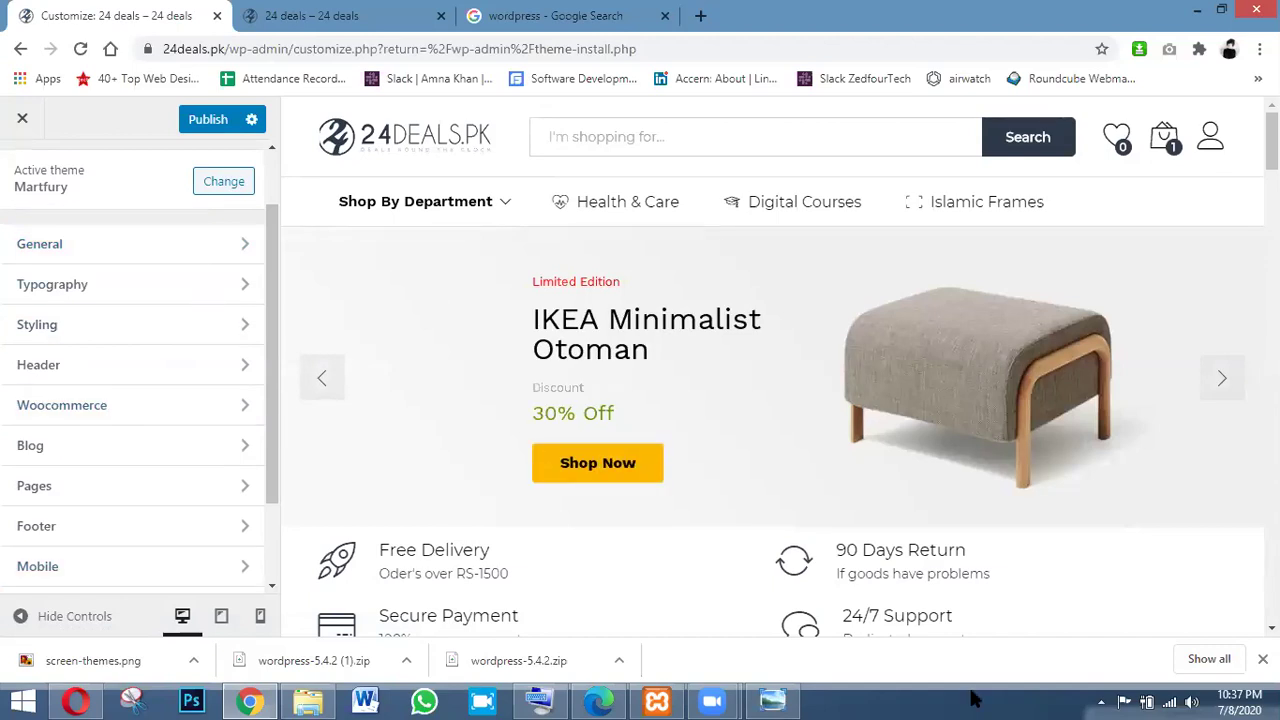
{"action": "scroll", "coordinate": [772, 366], "scroll_direction": "down", "scroll_amount": 10}
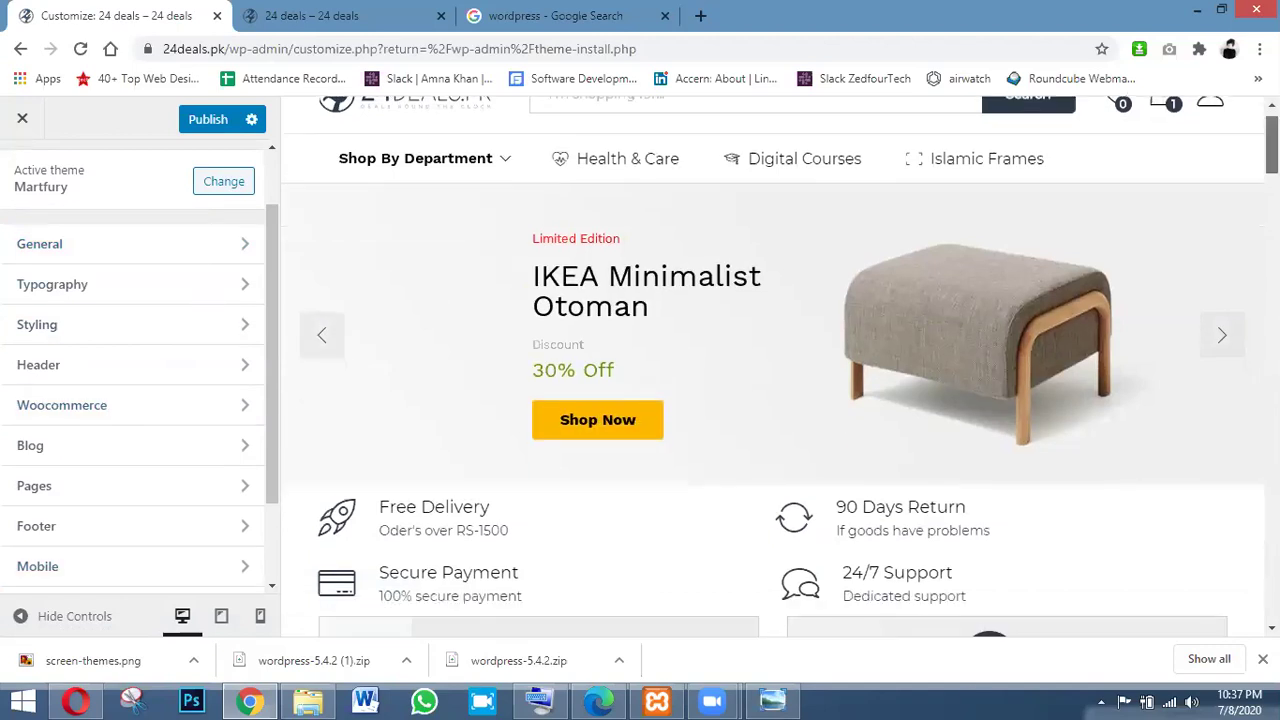
{"action": "scroll", "coordinate": [772, 366], "scroll_direction": "up", "scroll_amount": 10}
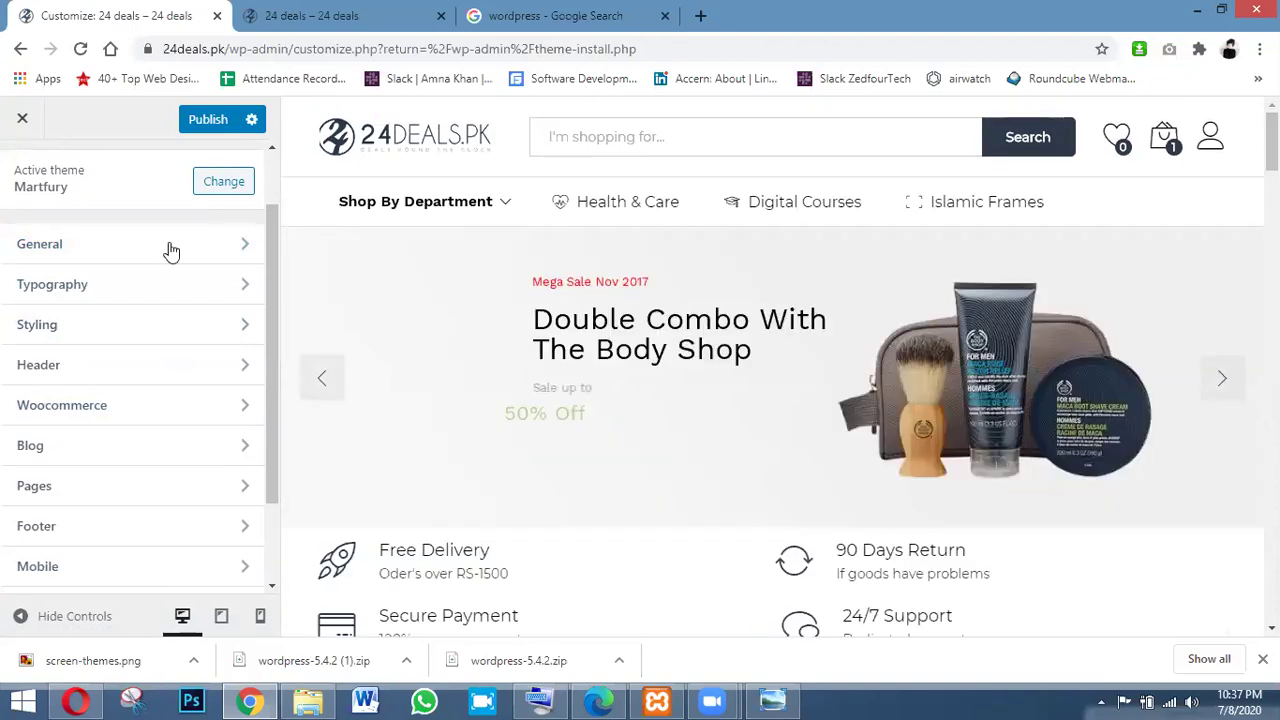
{"action": "left_click", "coordinate": [22, 120]}
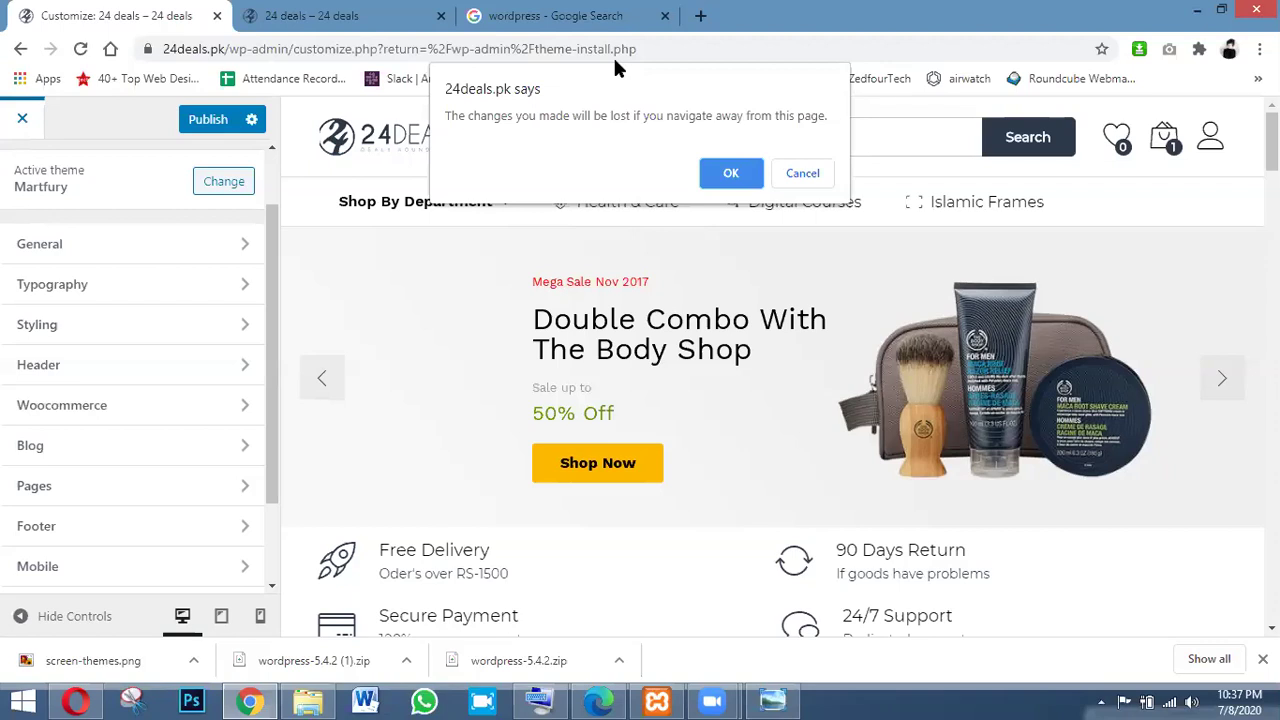
{"action": "left_click", "coordinate": [729, 173]}
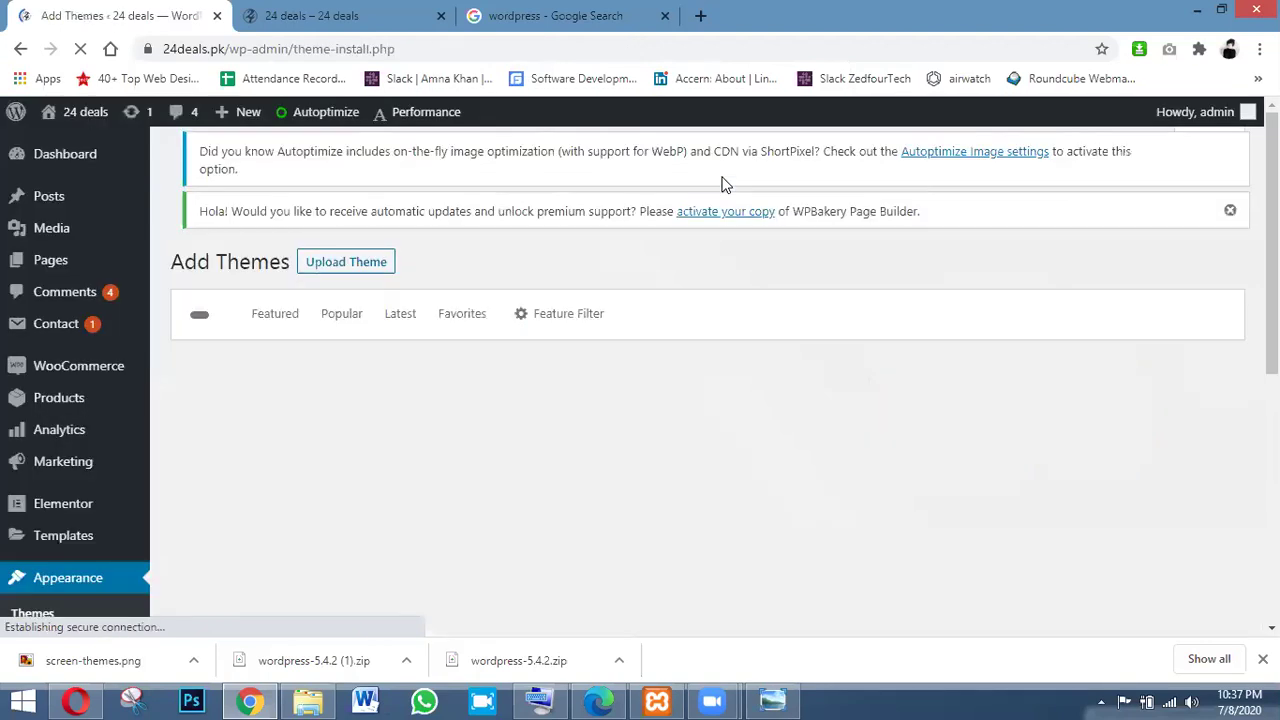
Step: View the storefront home page again through the category blocks down to the copyright footer
{"action": "left_click", "coordinate": [334, 12]}
{"action": "scroll", "coordinate": [640, 370], "scroll_direction": "down", "scroll_amount": 15}
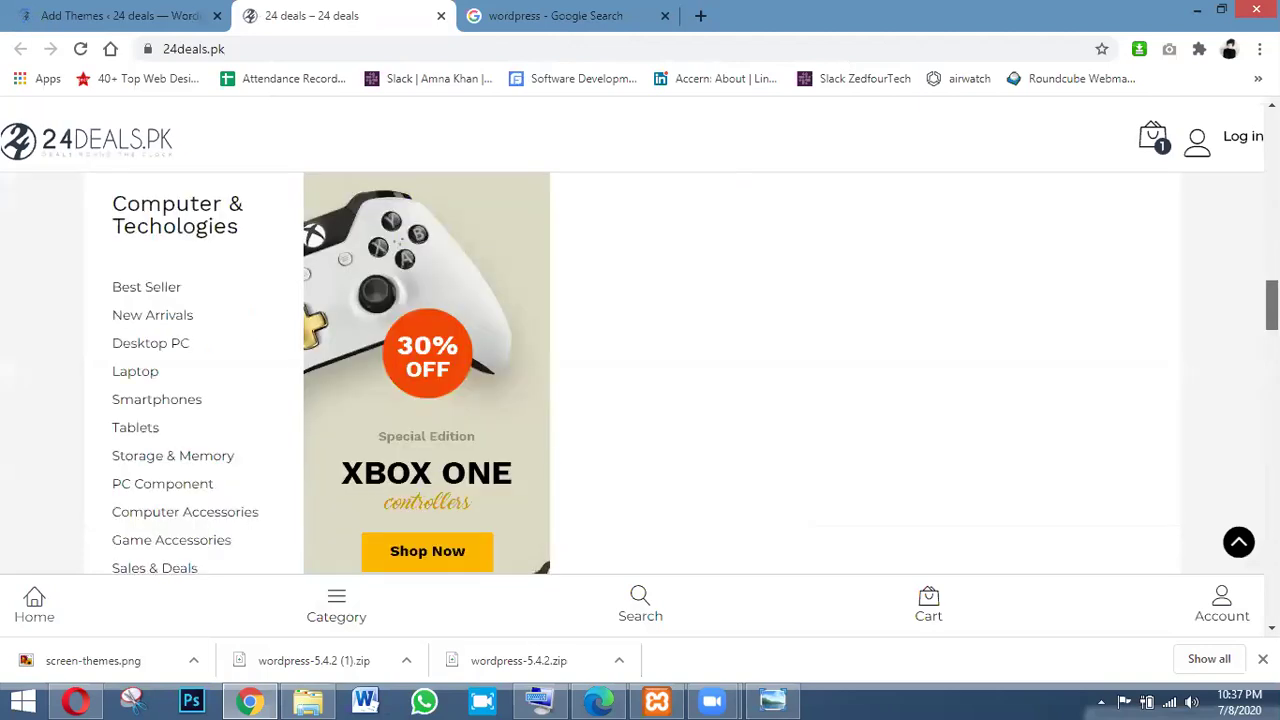
{"action": "scroll", "coordinate": [640, 370], "scroll_direction": "down", "scroll_amount": 10}
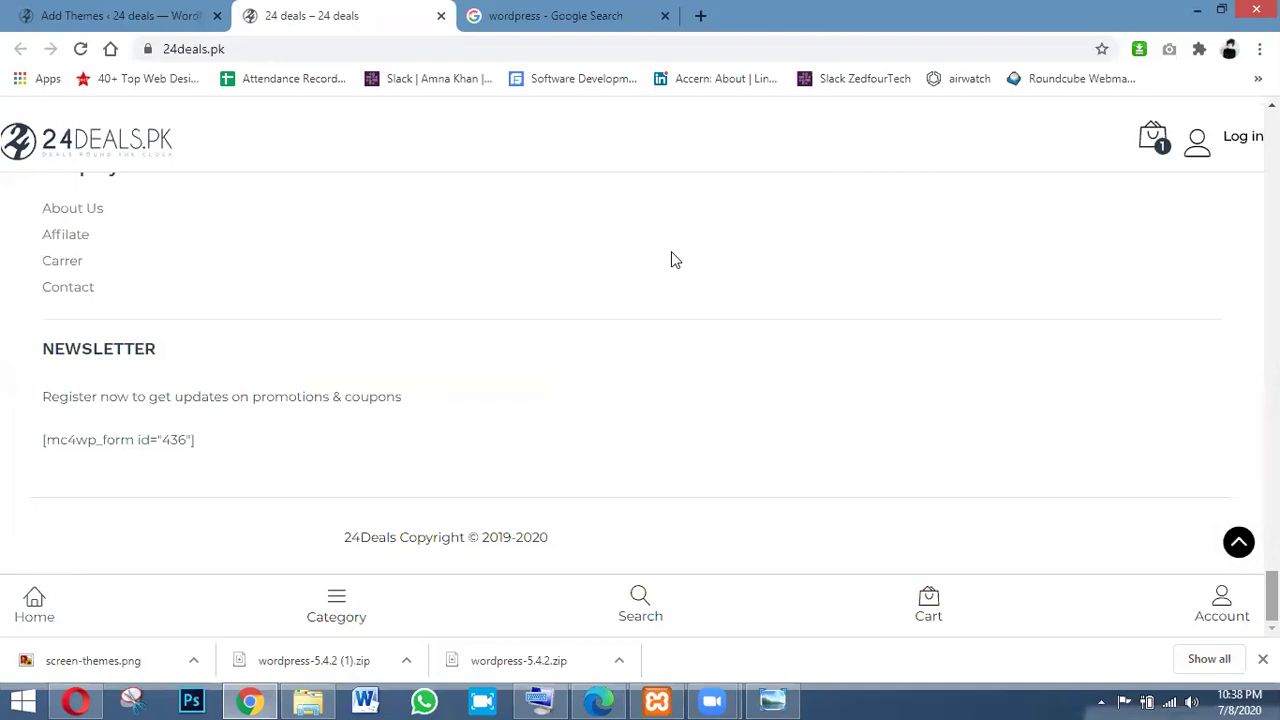
Step: Return to the Add Themes page and look over the featured themes
{"action": "left_click", "coordinate": [113, 8]}
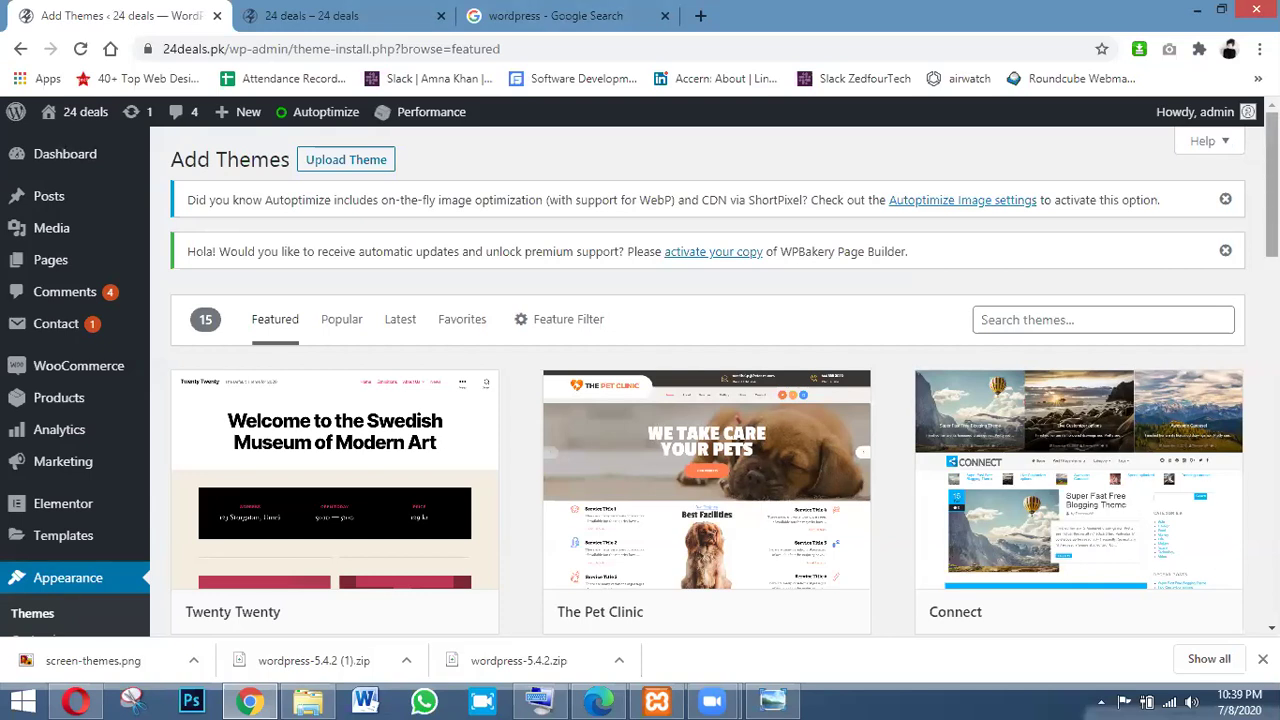
{"action": "scroll", "coordinate": [1272, 200], "scroll_direction": "down", "scroll_amount": 2}
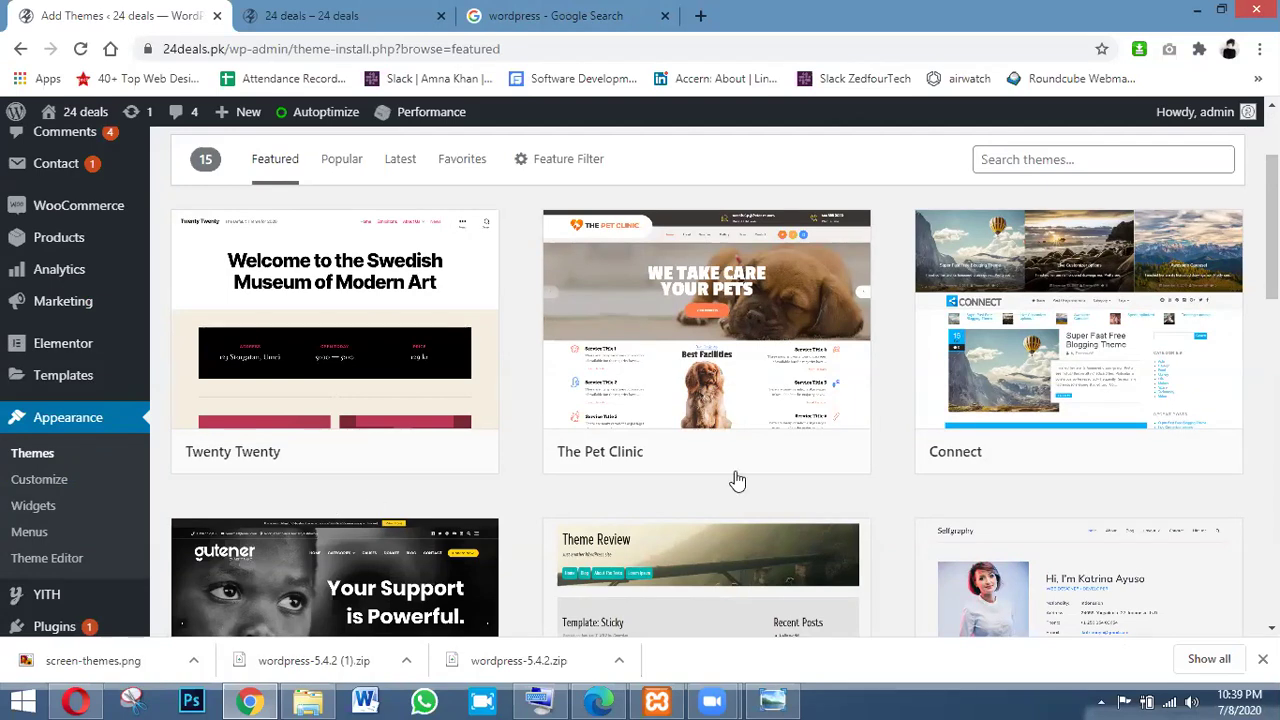
{"action": "mouse_move", "coordinate": [763, 397]}
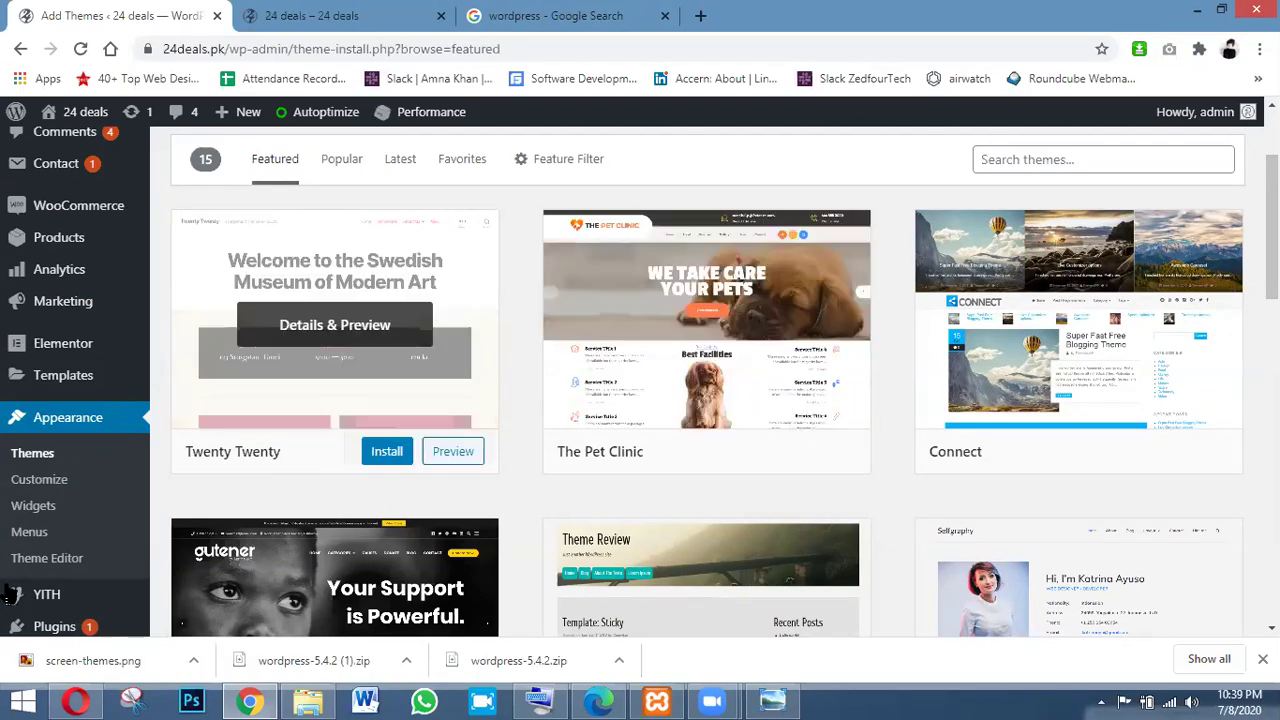
Step: Open the Widgets page and look over the available widgets, the Blog Sidebar and the footer areas
{"action": "left_click", "coordinate": [47, 510]}
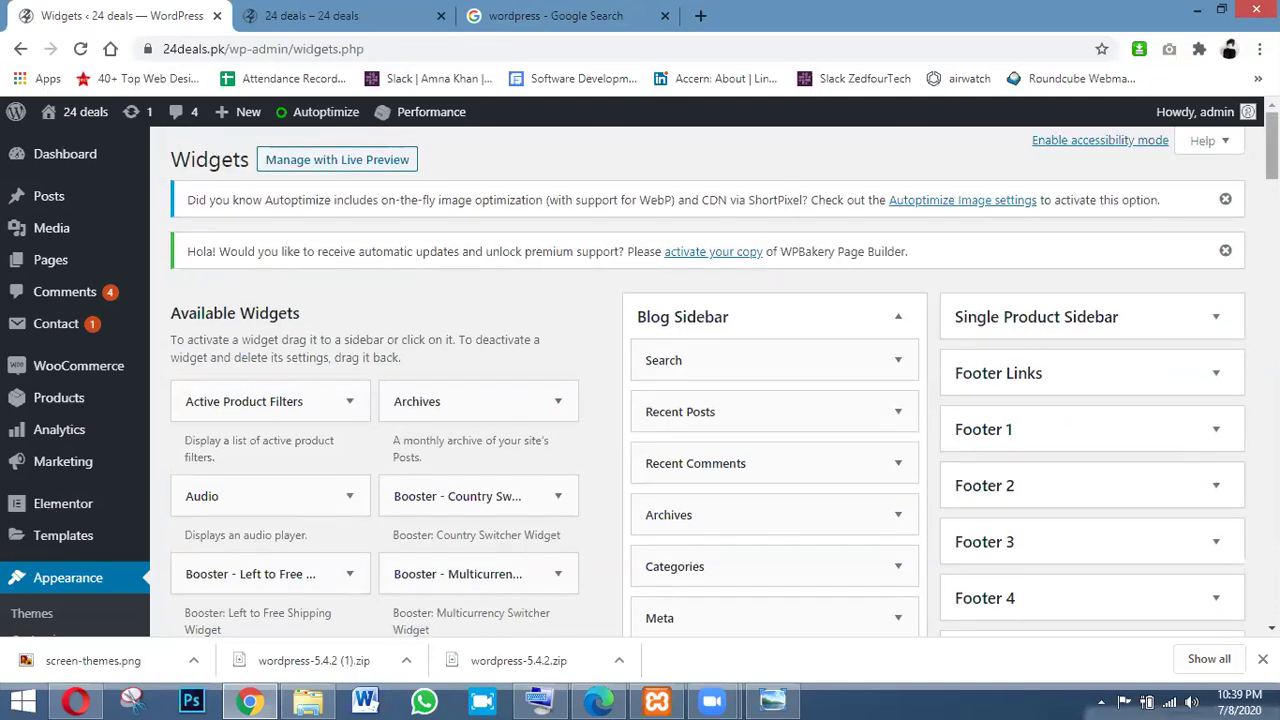
{"action": "scroll", "coordinate": [1271, 150], "scroll_direction": "down", "scroll_amount": 3}
{"action": "scroll", "coordinate": [700, 200], "scroll_direction": "up", "scroll_amount": 1}
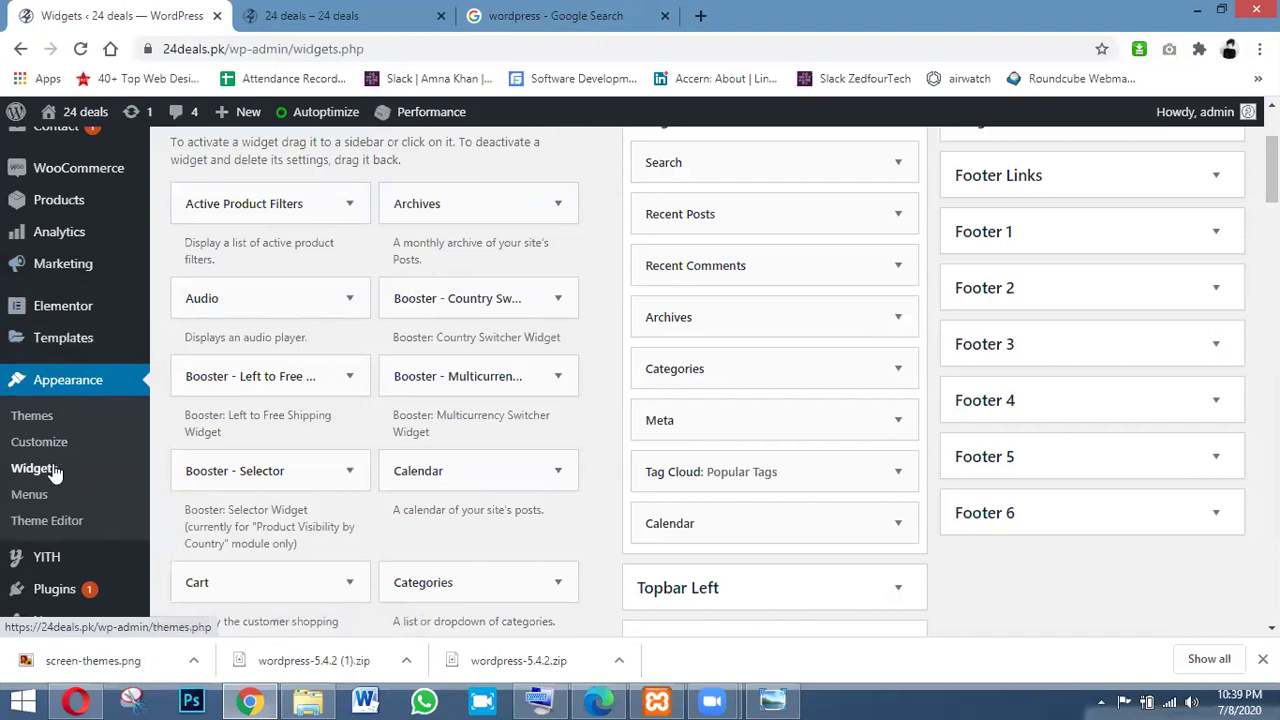
Step: Open the Menus page with the Primary Menu structure and compare it with the header of the storefront home page
{"action": "left_click", "coordinate": [38, 494]}
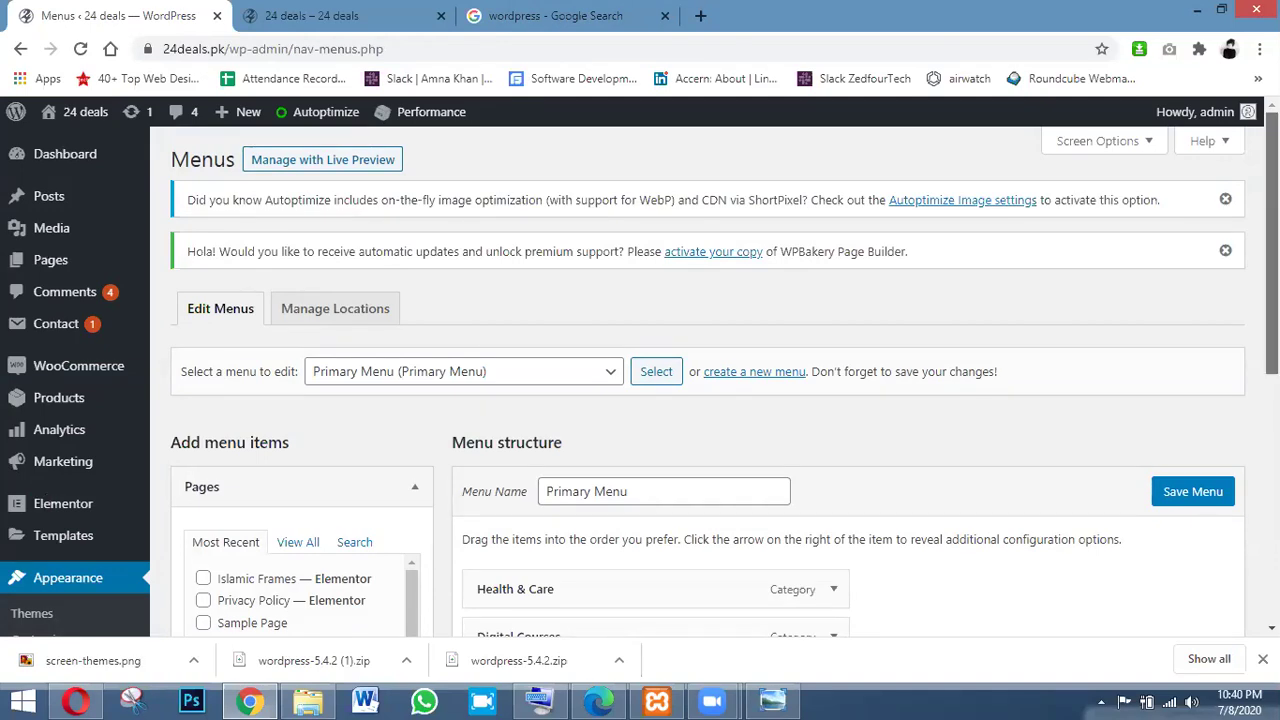
{"action": "scroll", "coordinate": [197, 330], "scroll_direction": "down", "scroll_amount": 3}
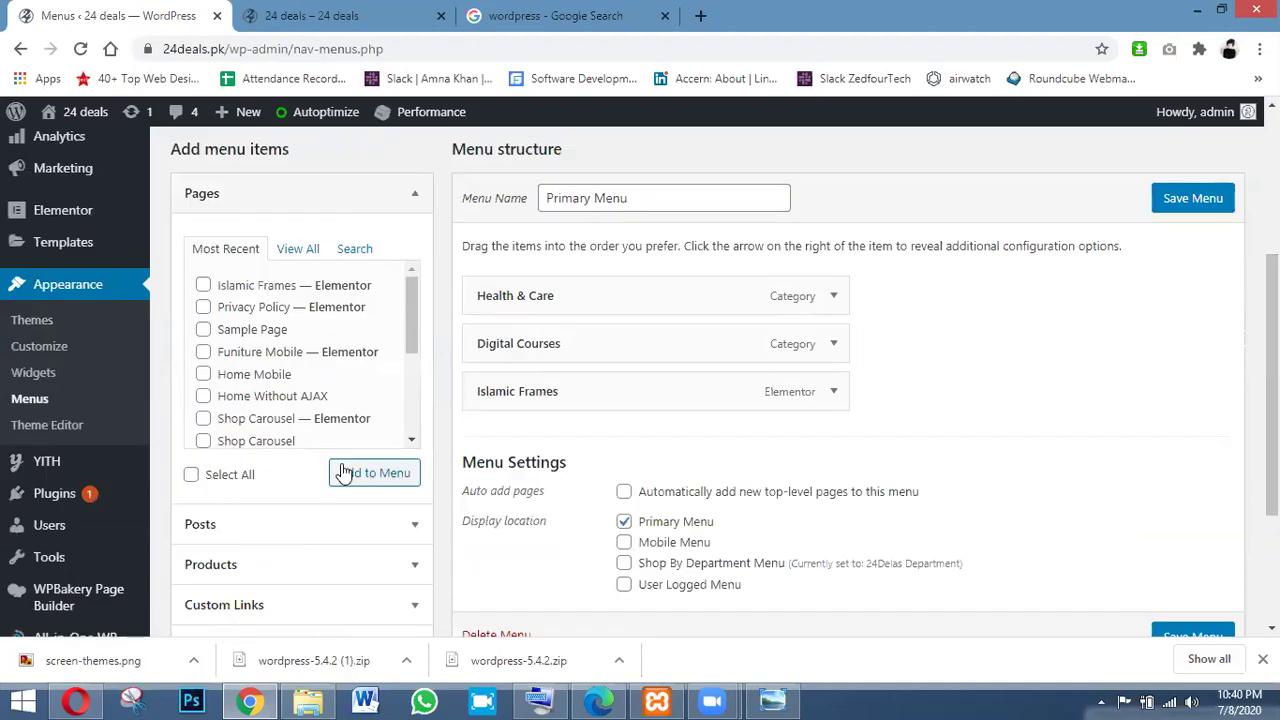
{"action": "left_click", "coordinate": [320, 15]}
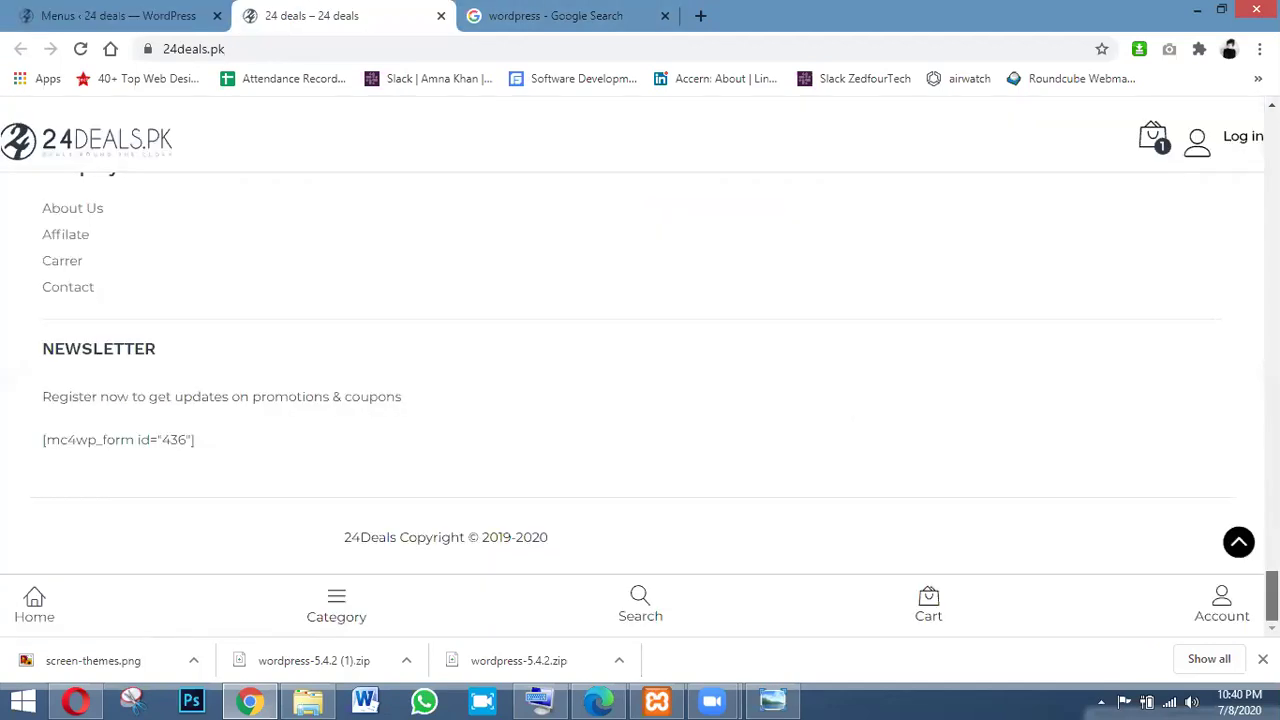
{"action": "left_click_drag", "start_coordinate": [1272, 590], "coordinate": [1272, 135]}
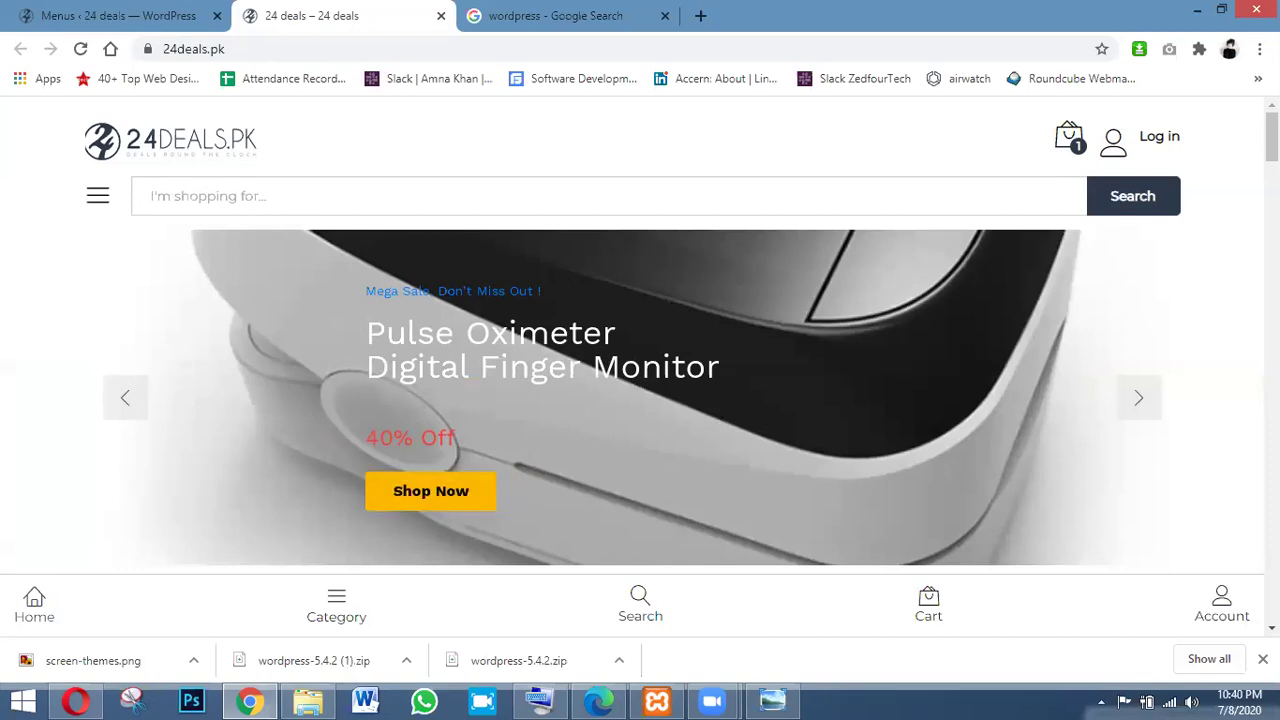
{"action": "scroll", "coordinate": [640, 330], "scroll_direction": "down", "scroll_amount": 3}
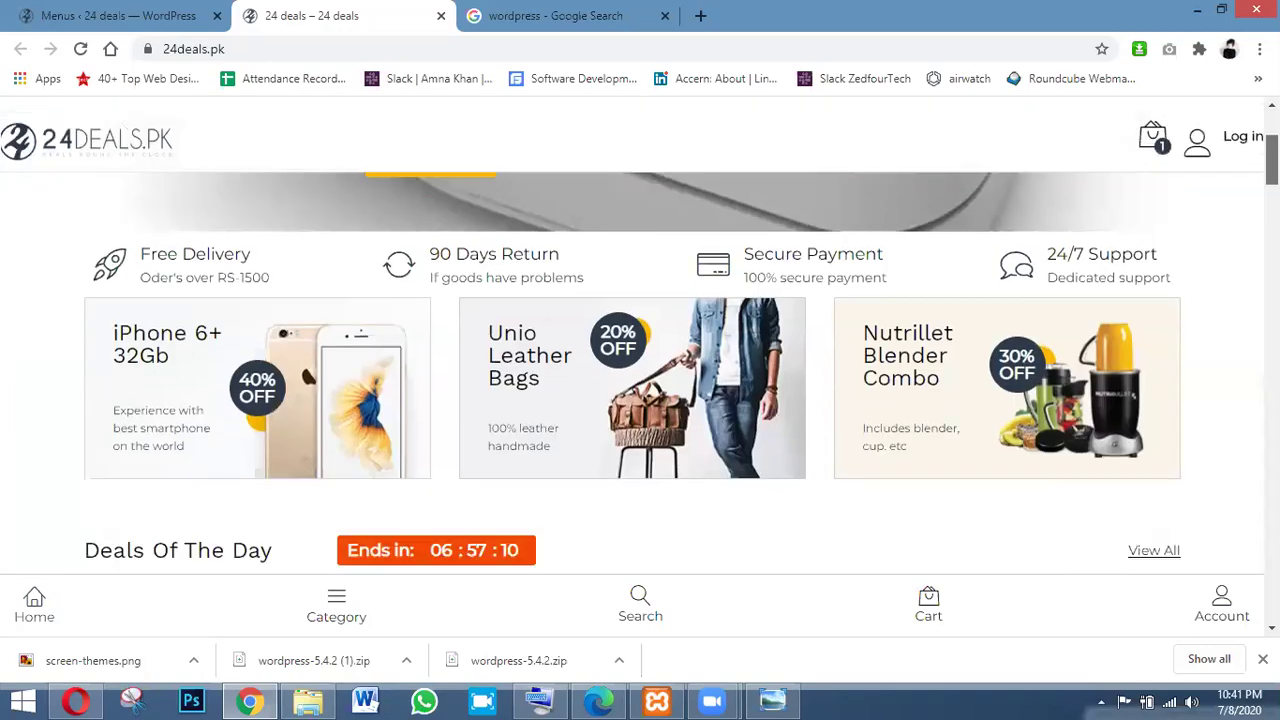
{"action": "scroll", "coordinate": [640, 330], "scroll_direction": "up", "scroll_amount": 4}
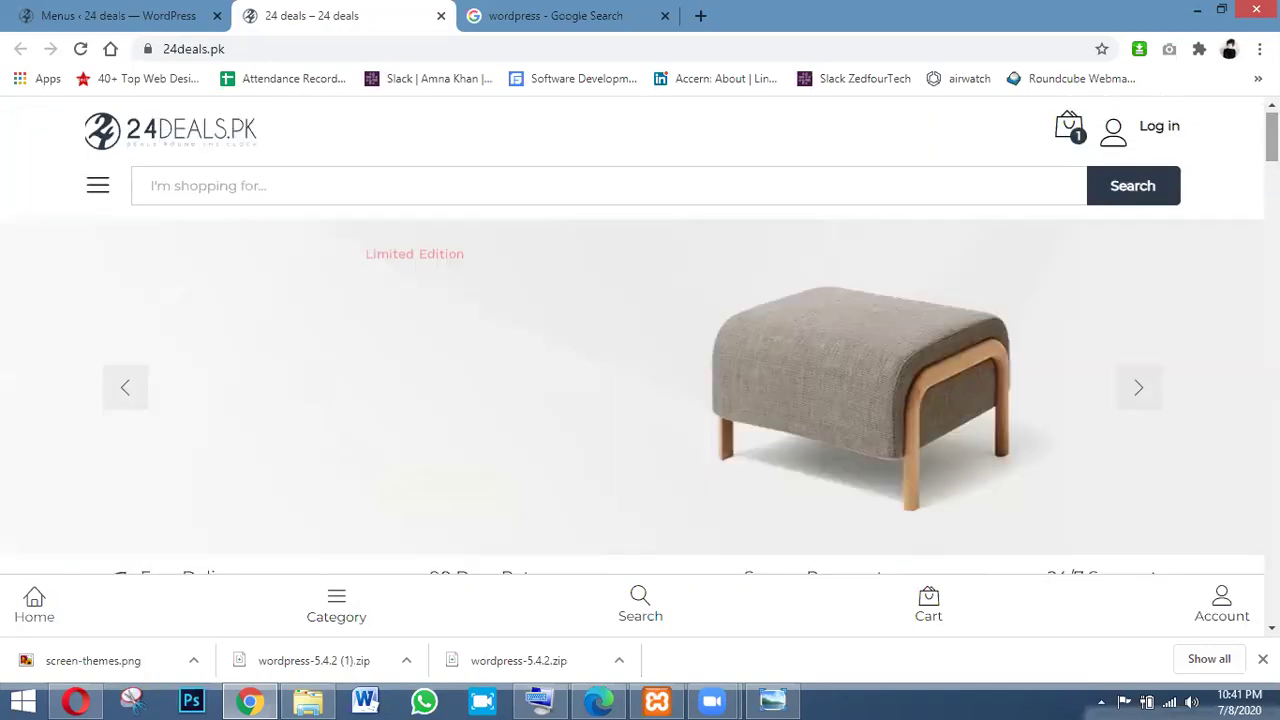
{"action": "scroll", "coordinate": [1220, 129], "scroll_direction": "down", "scroll_amount": 1}
{"action": "scroll", "coordinate": [1220, 129], "scroll_direction": "up", "scroll_amount": 2}
{"action": "left_click", "coordinate": [200, 12]}
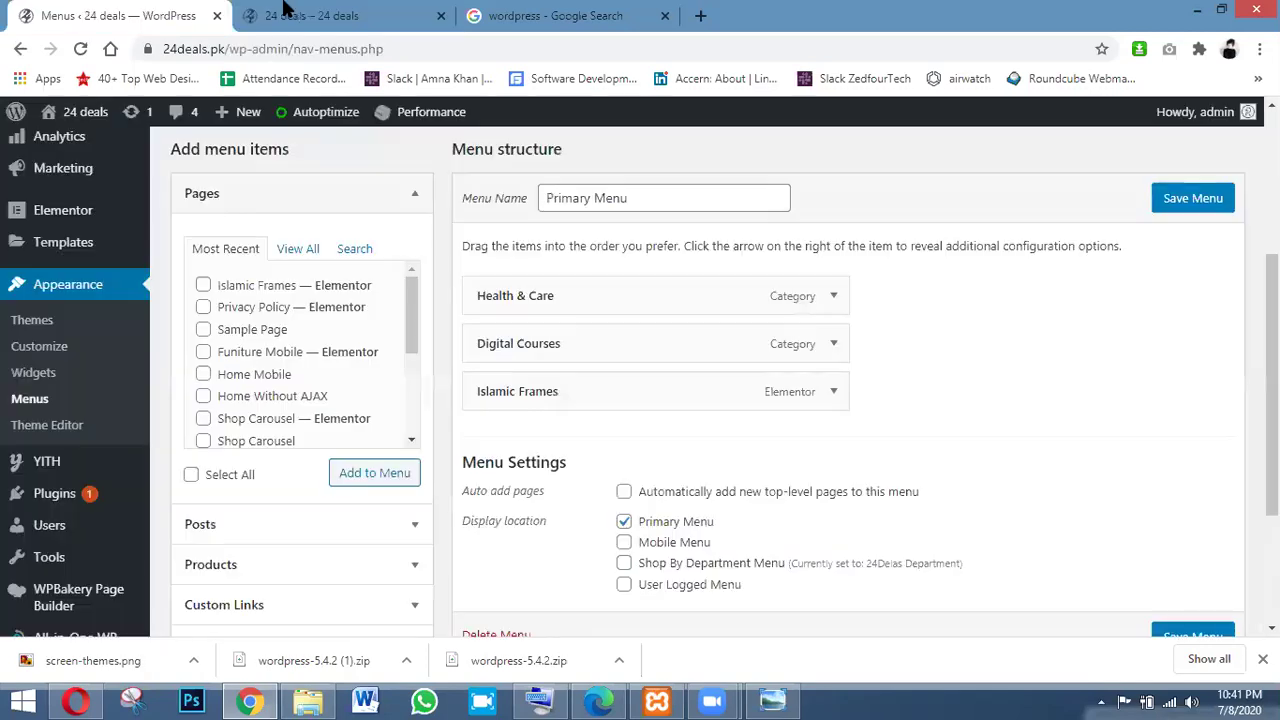
Step: Show the storefront's Shop By Department menu, expand the MEN category, and compare it with the Menus page in the admin
{"action": "left_click", "coordinate": [285, 8]}
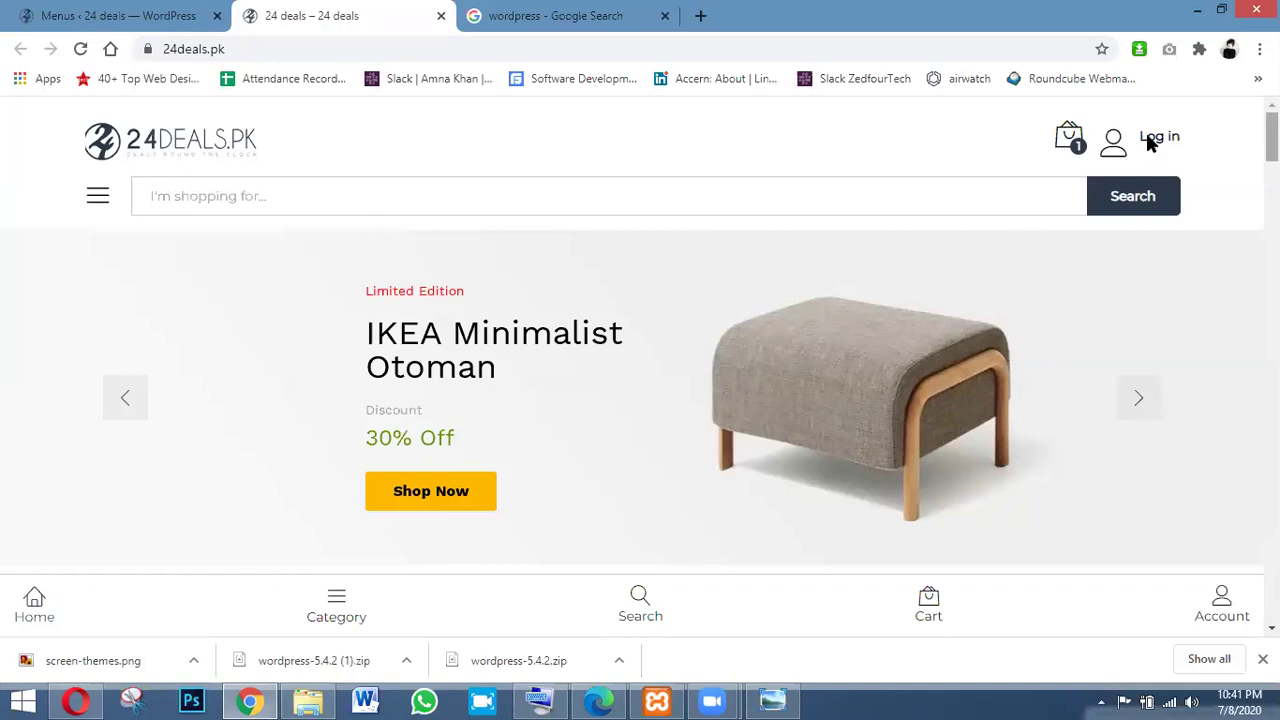
{"action": "left_click", "coordinate": [95, 204]}
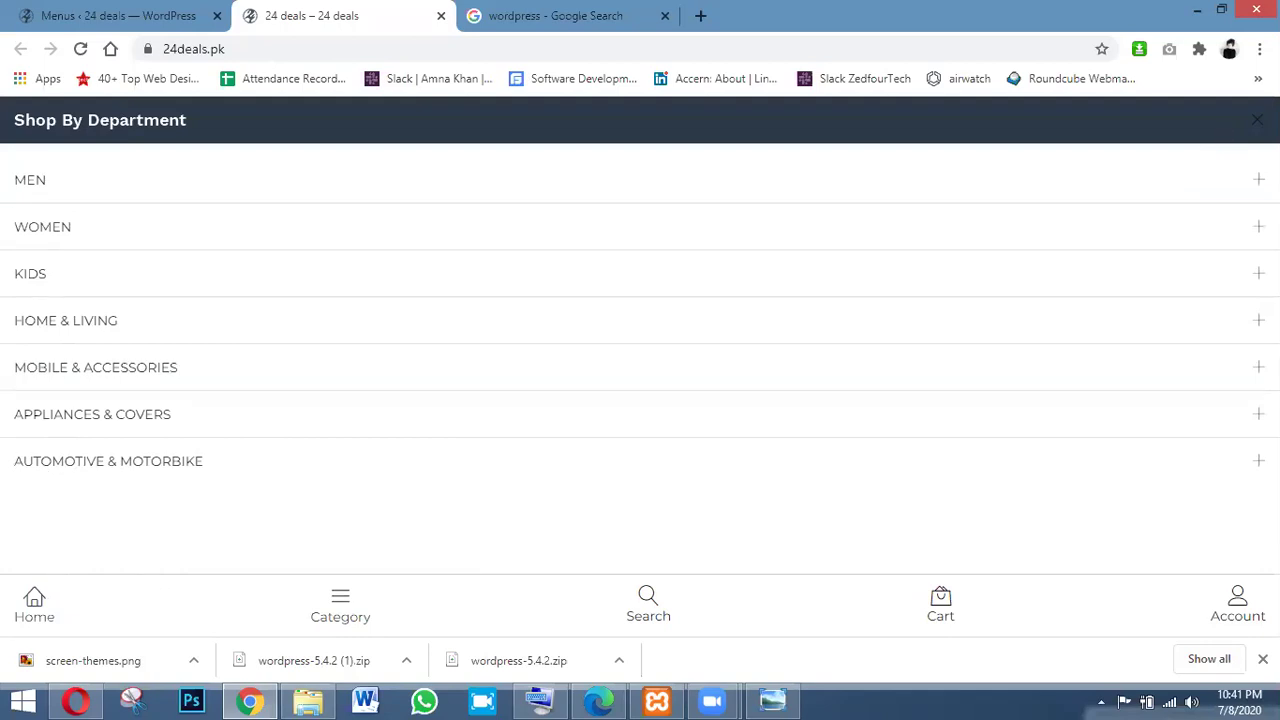
{"action": "left_click", "coordinate": [1258, 179]}
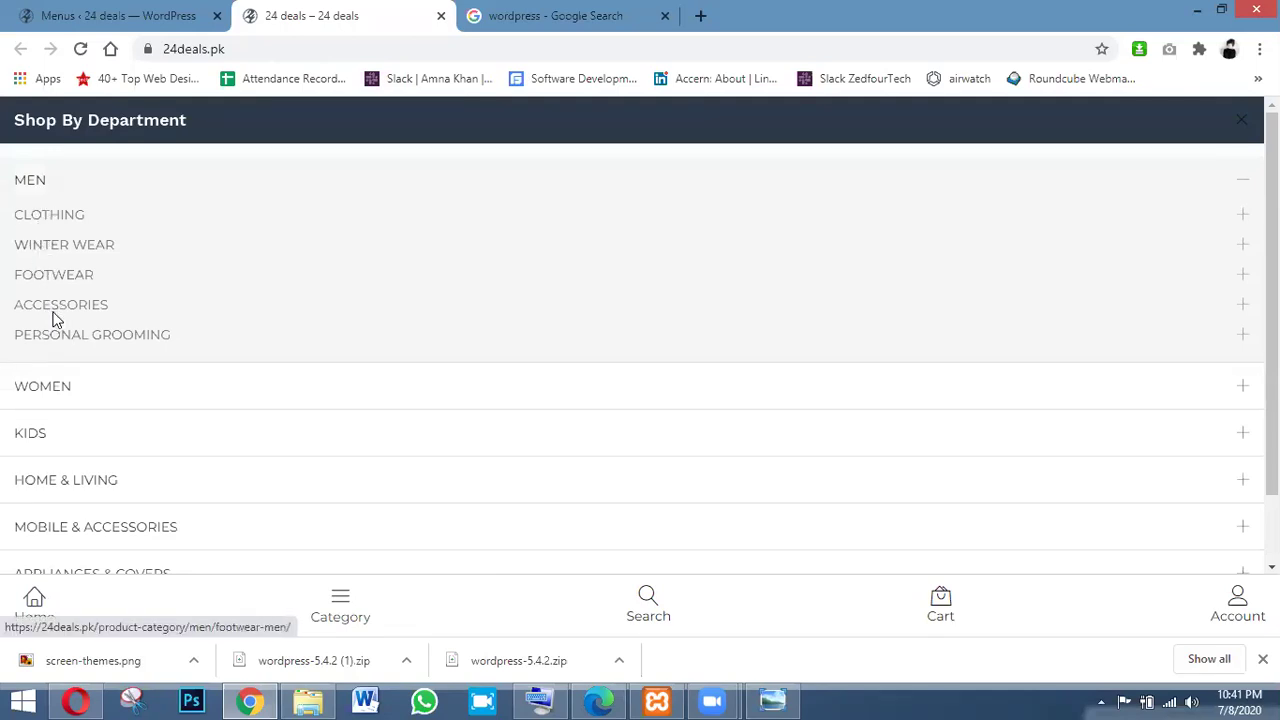
{"action": "left_click", "coordinate": [115, 10]}
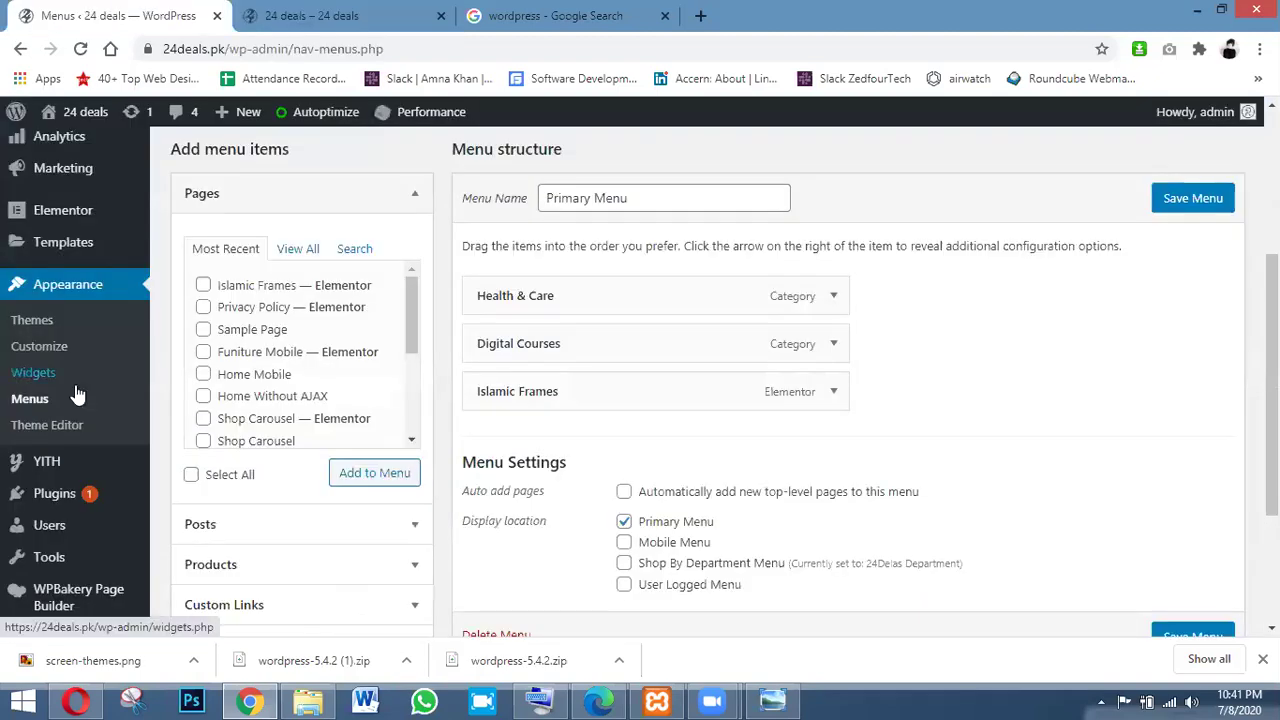
{"action": "left_click", "coordinate": [300, 17]}
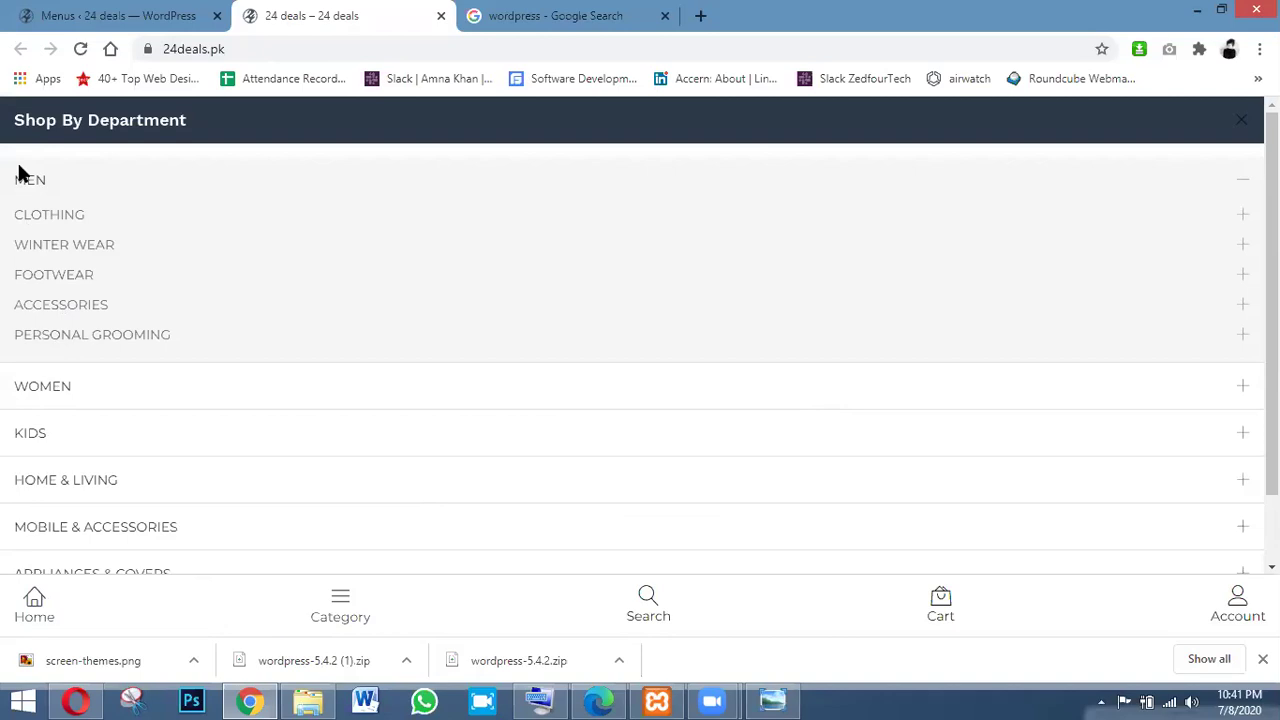
{"action": "left_click", "coordinate": [64, 12]}
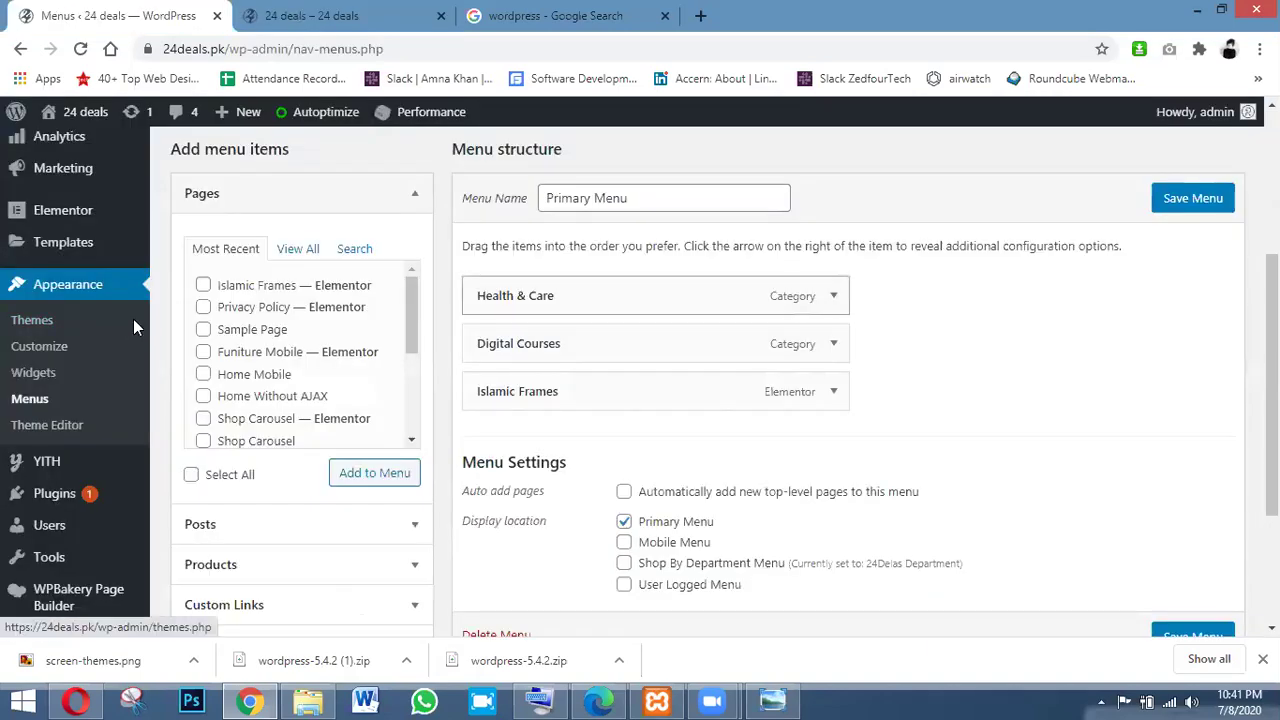
Step: Review the Primary Menu's items and display settings, expanding and collapsing the options of the Health & Care item
{"action": "scroll", "coordinate": [1271, 385], "scroll_direction": "down", "scroll_amount": 1}
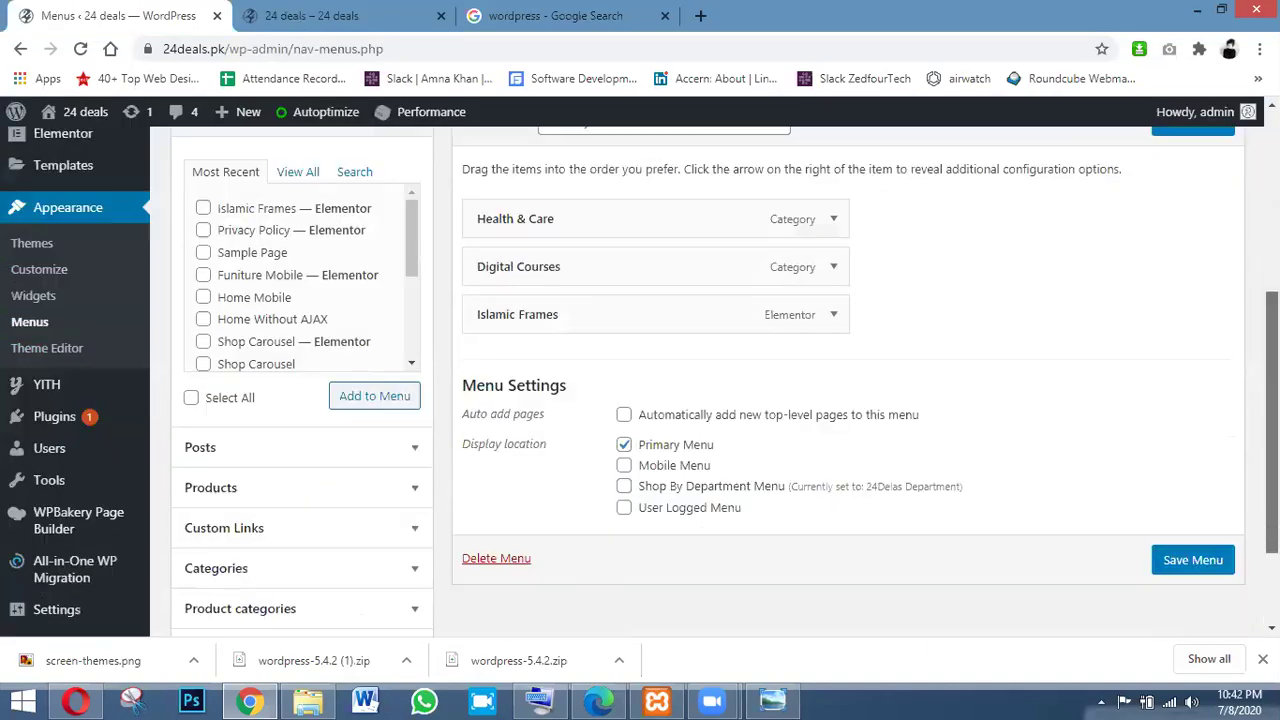
{"action": "scroll", "coordinate": [700, 380], "scroll_direction": "down", "scroll_amount": 1}
{"action": "scroll", "coordinate": [700, 380], "scroll_direction": "up", "scroll_amount": 2}
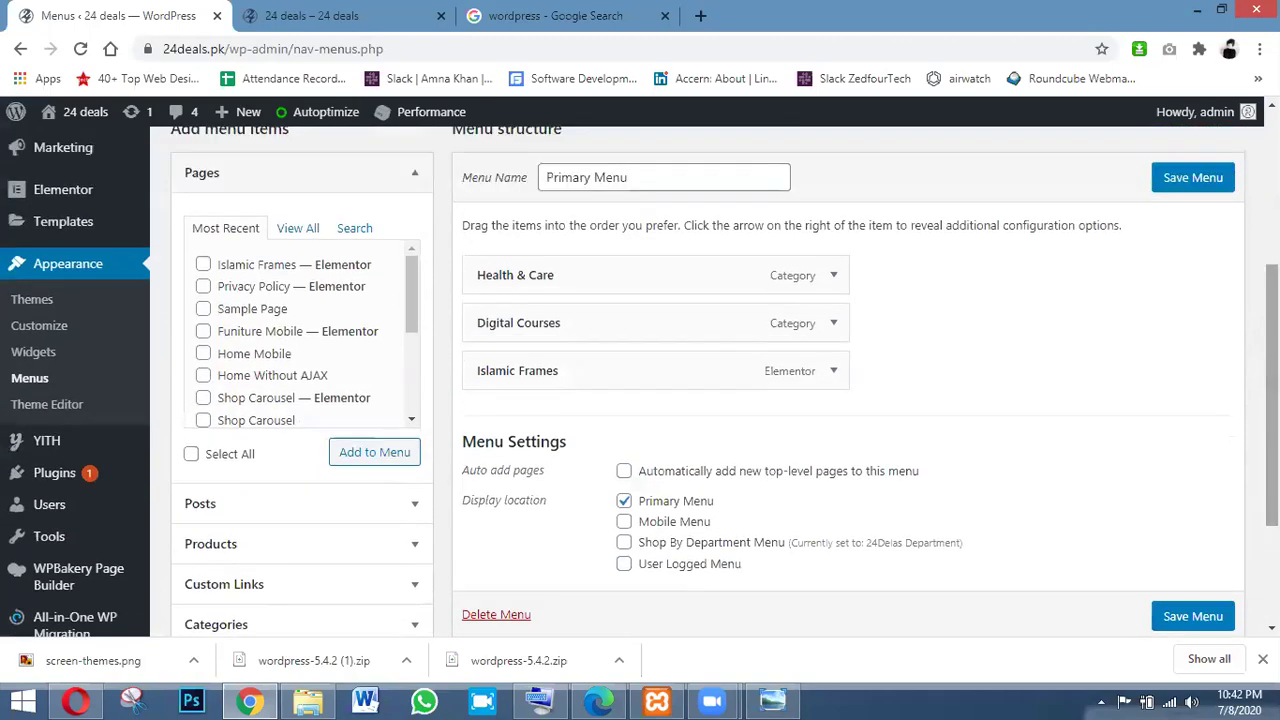
{"action": "left_click", "coordinate": [833, 278]}
{"action": "left_click", "coordinate": [833, 278]}
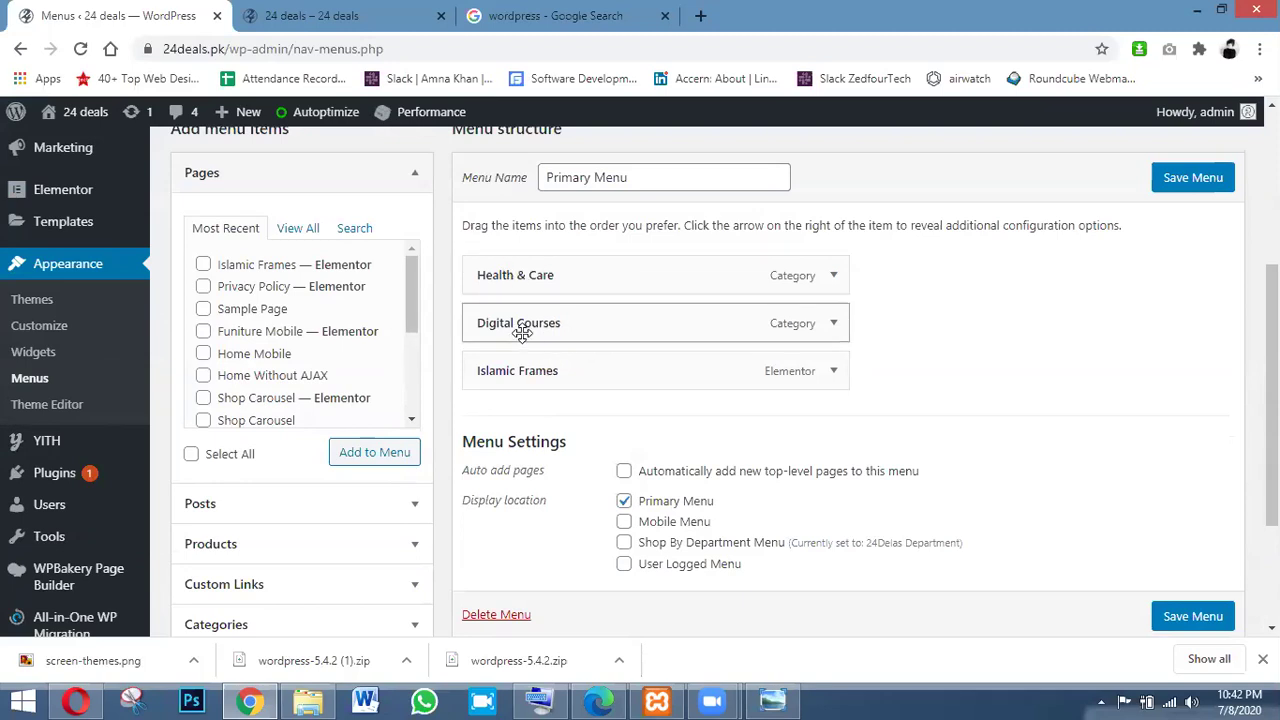
Step: Nest the Digital Courses item as a sub item under Health & Care in the Primary Menu
{"action": "left_click_drag", "start_coordinate": [522, 333], "coordinate": [577, 337]}
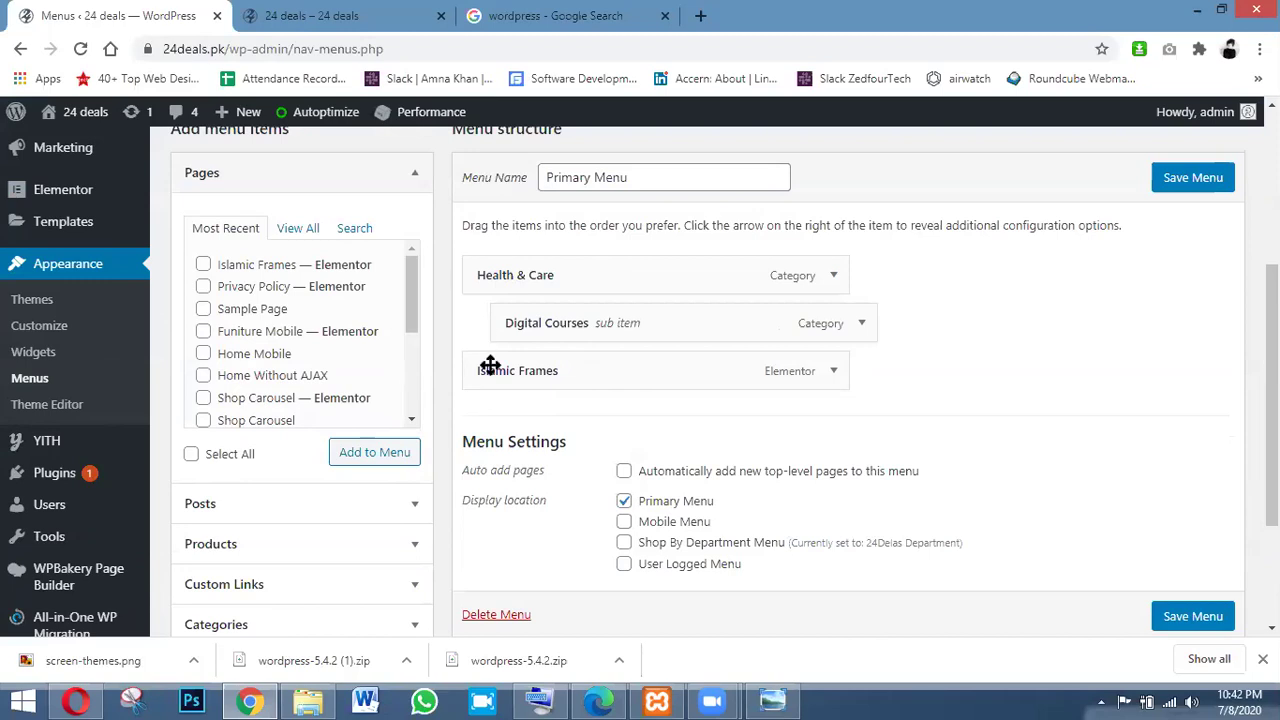
Step: Nest Islamic Frames as a sub item under Health & Care and compare the nesting with the MEN category in the storefront's Shop By Department menu
{"action": "left_click_drag", "start_coordinate": [490, 372], "coordinate": [523, 373]}
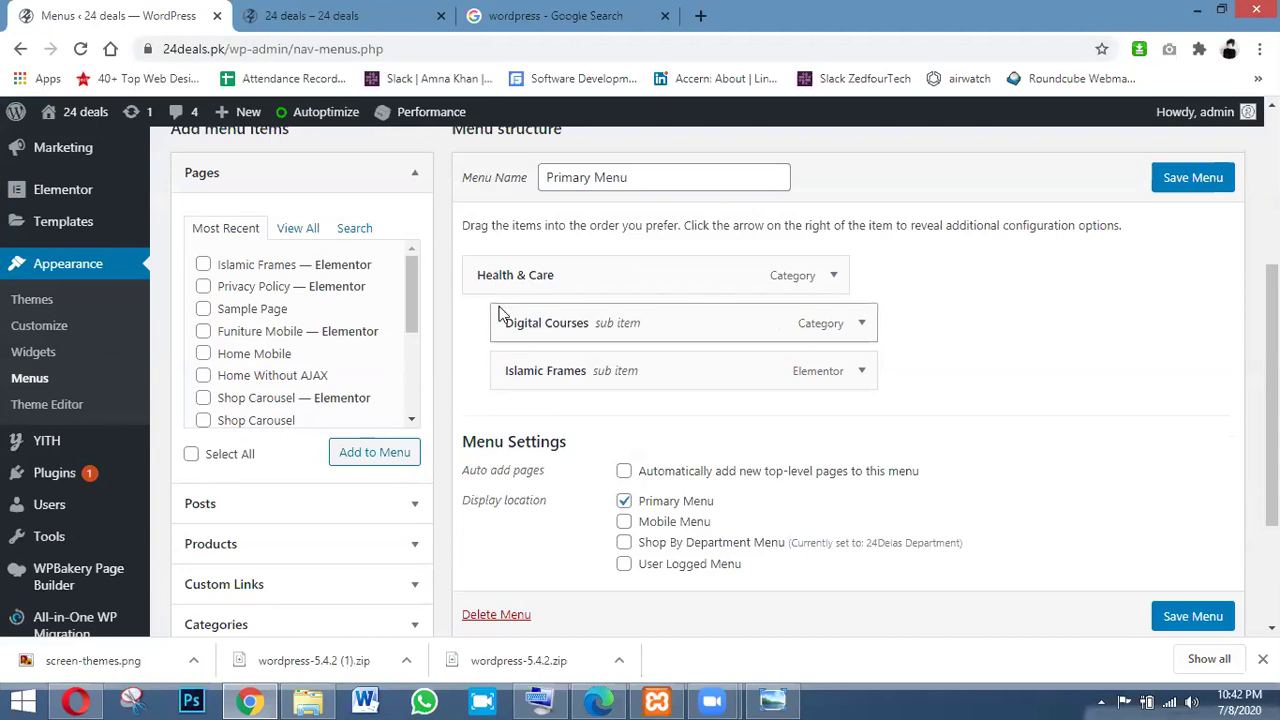
{"action": "left_click", "coordinate": [356, 10]}
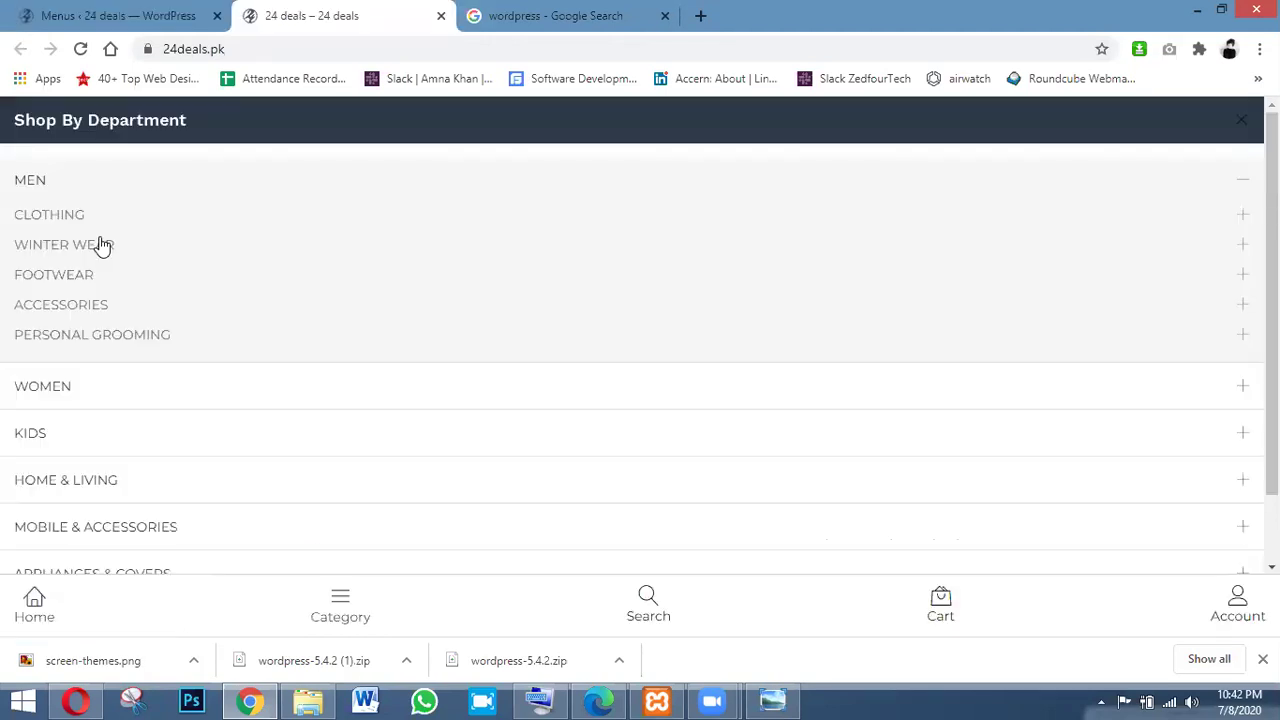
{"action": "left_click", "coordinate": [1244, 190]}
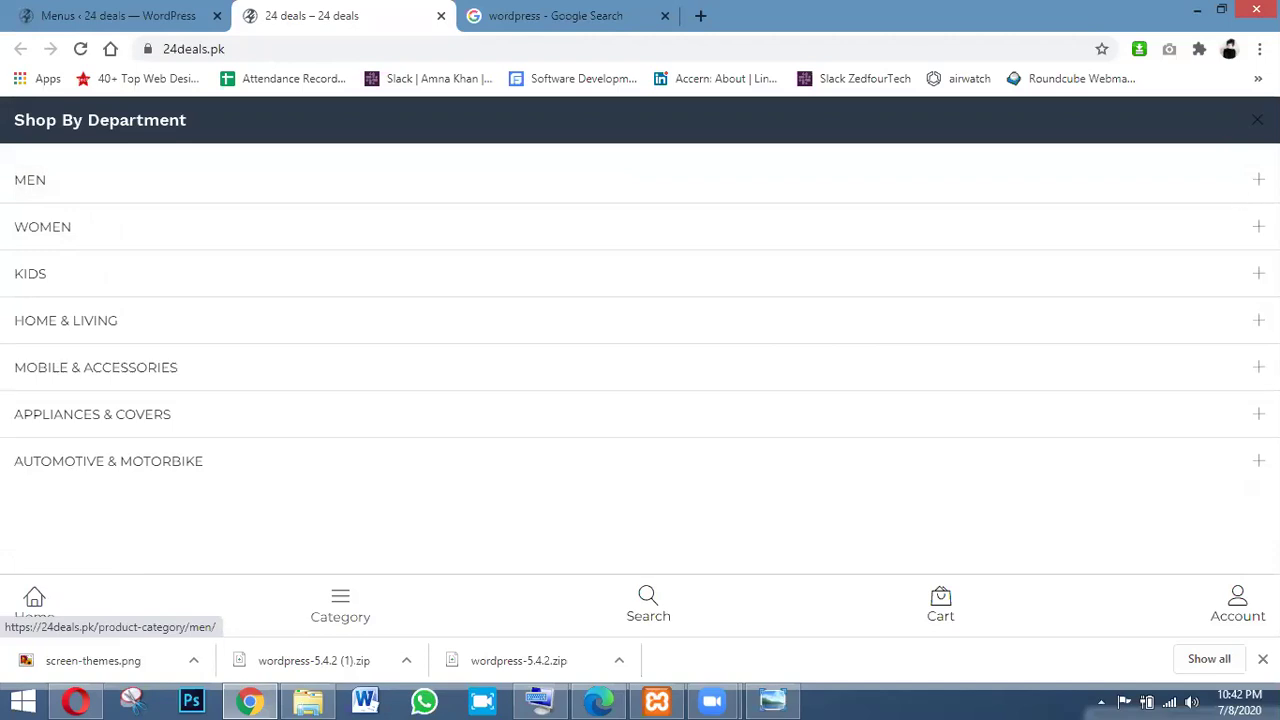
{"action": "left_click", "coordinate": [540, 186]}
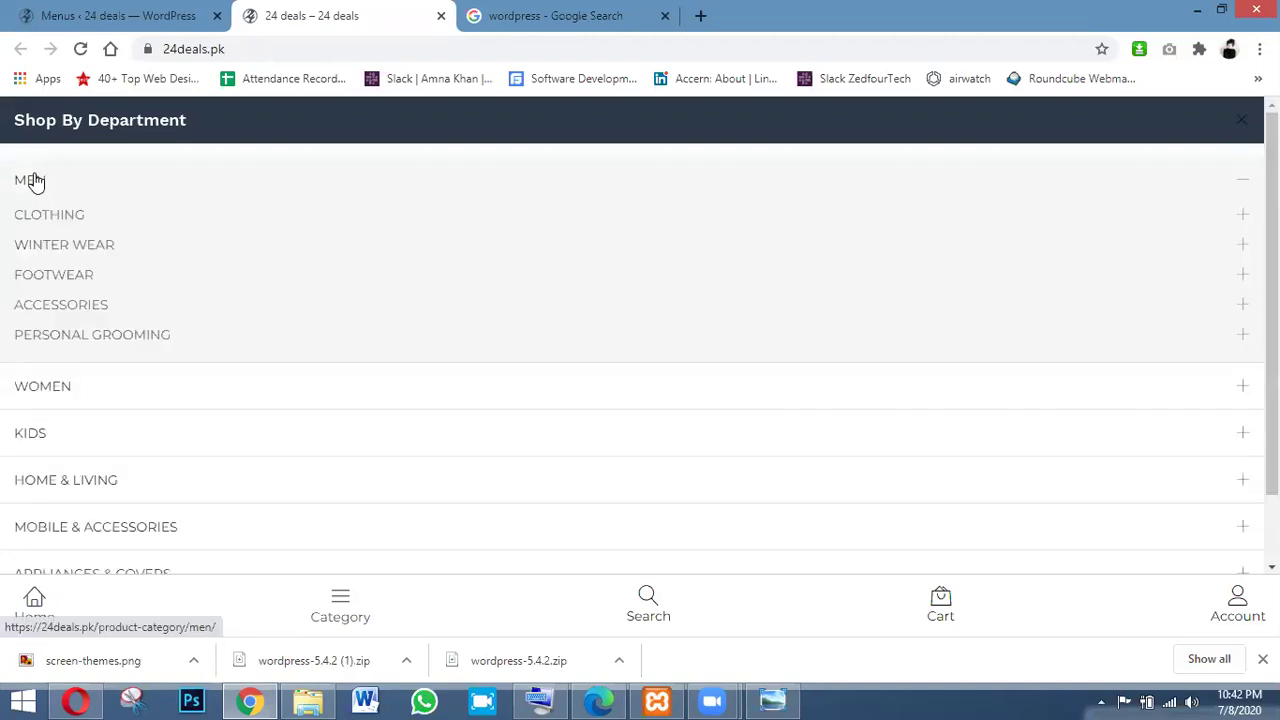
{"action": "left_click", "coordinate": [98, 8]}
{"action": "left_click", "coordinate": [318, 8]}
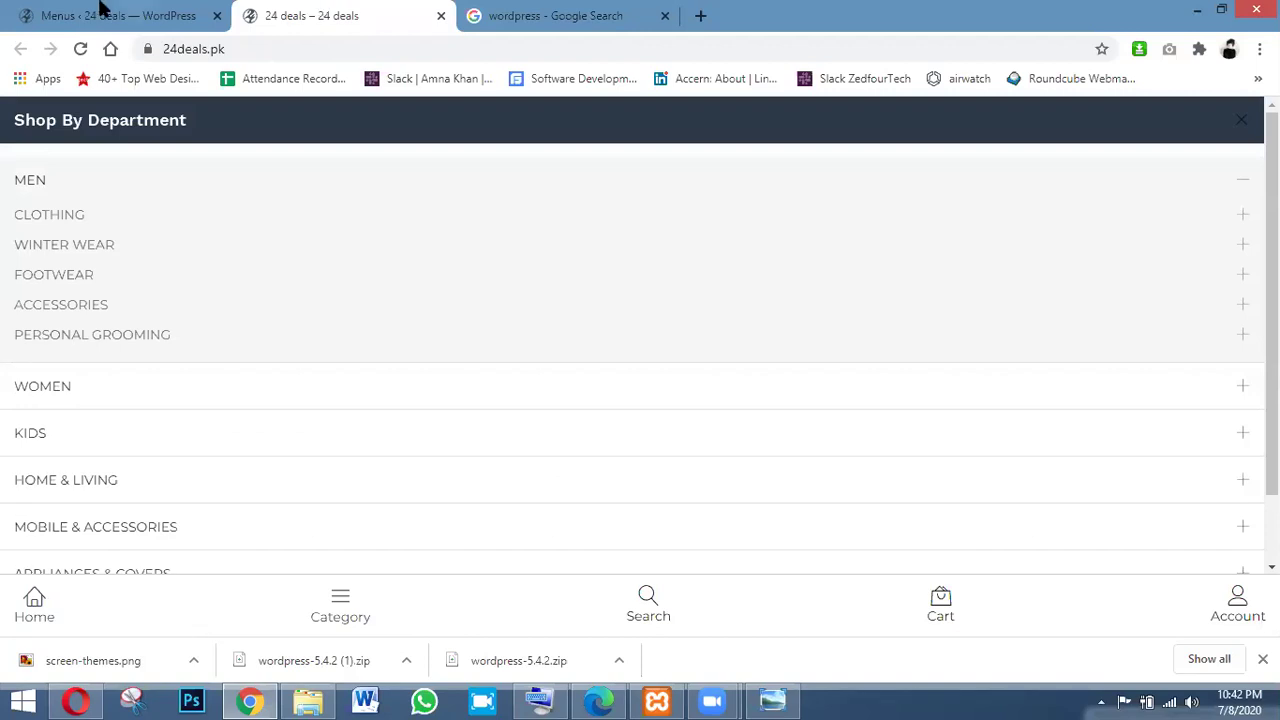
{"action": "left_click", "coordinate": [100, 10]}
Step: Move Islamic Frames and Digital Courses back to the top level of the Primary Menu
{"action": "left_click_drag", "start_coordinate": [663, 326], "coordinate": [588, 338]}
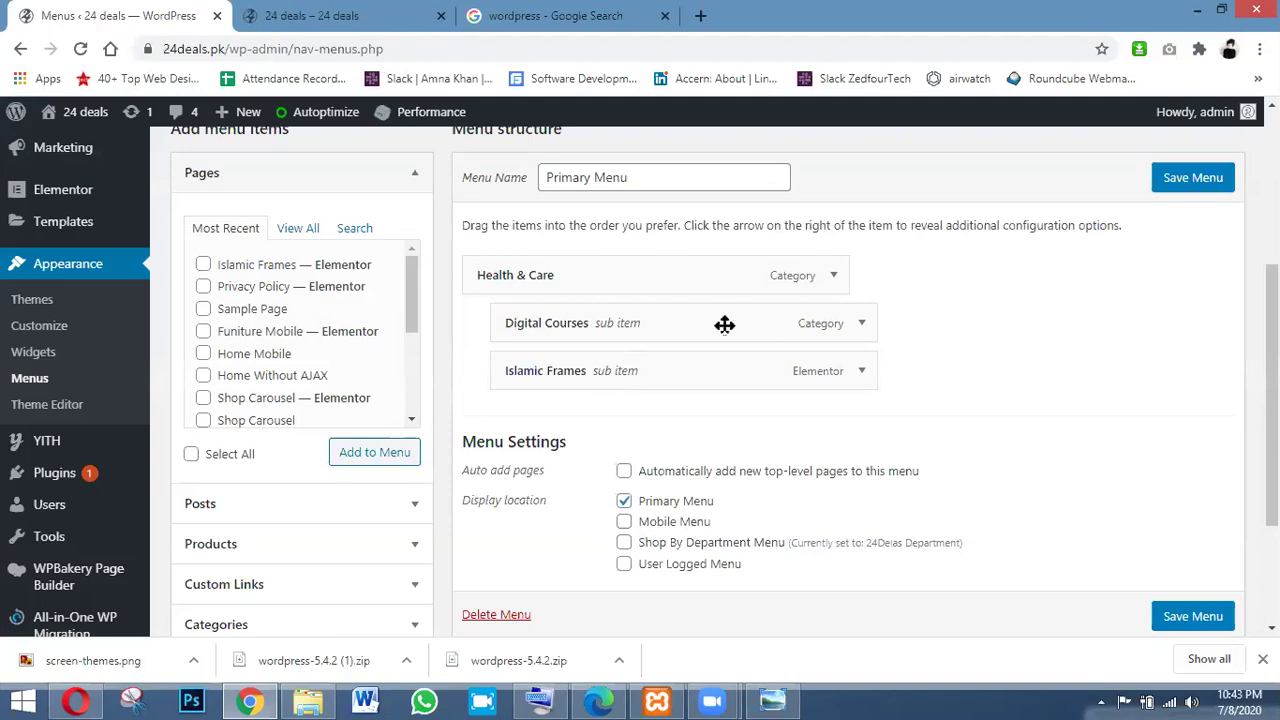
{"action": "left_click_drag", "start_coordinate": [503, 368], "coordinate": [503, 352]}
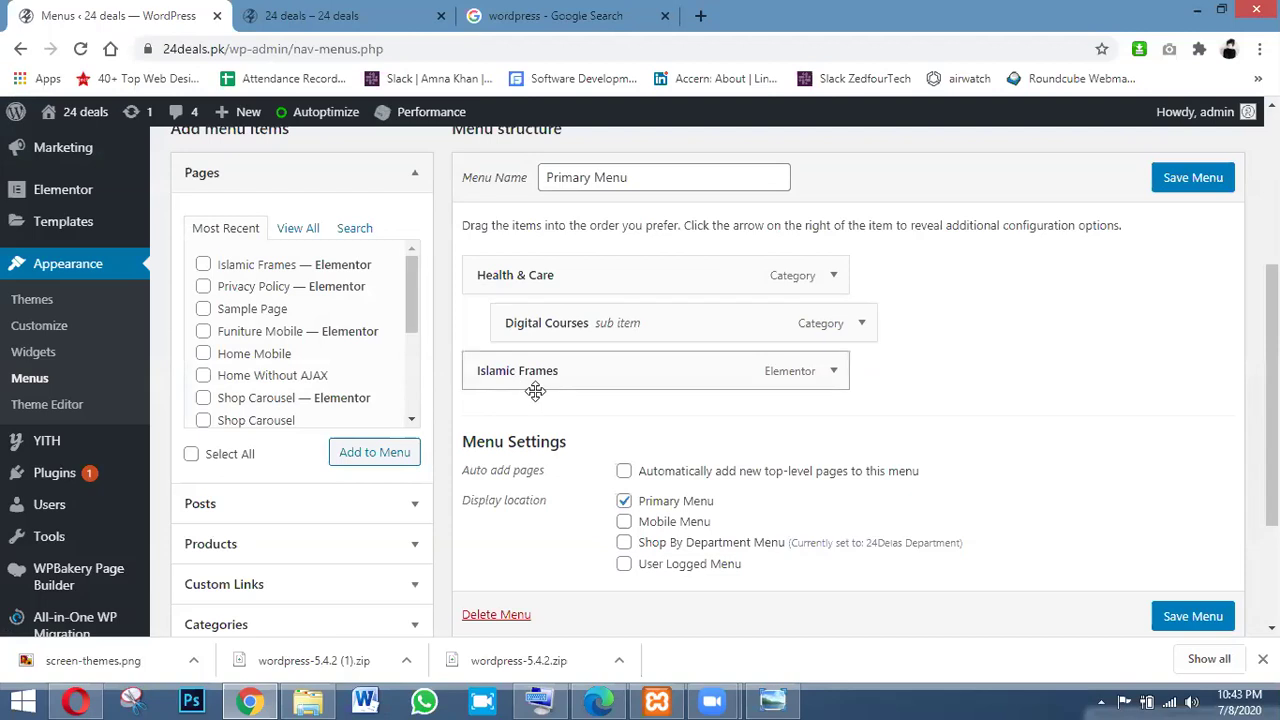
{"action": "left_click_drag", "start_coordinate": [526, 322], "coordinate": [491, 323]}
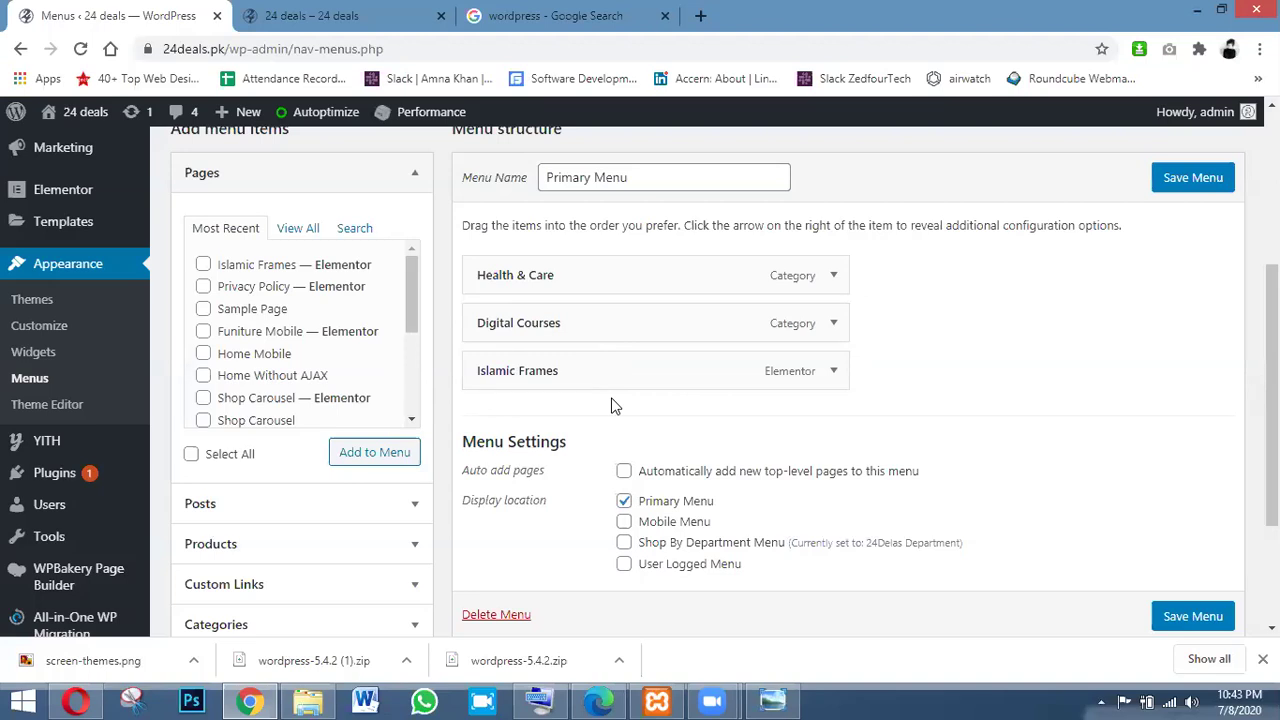
Step: Open the Theme Editor, leaving the menu changes unsaved, and review the Martfury stylesheet and its theme files list
{"action": "left_click", "coordinate": [64, 398]}
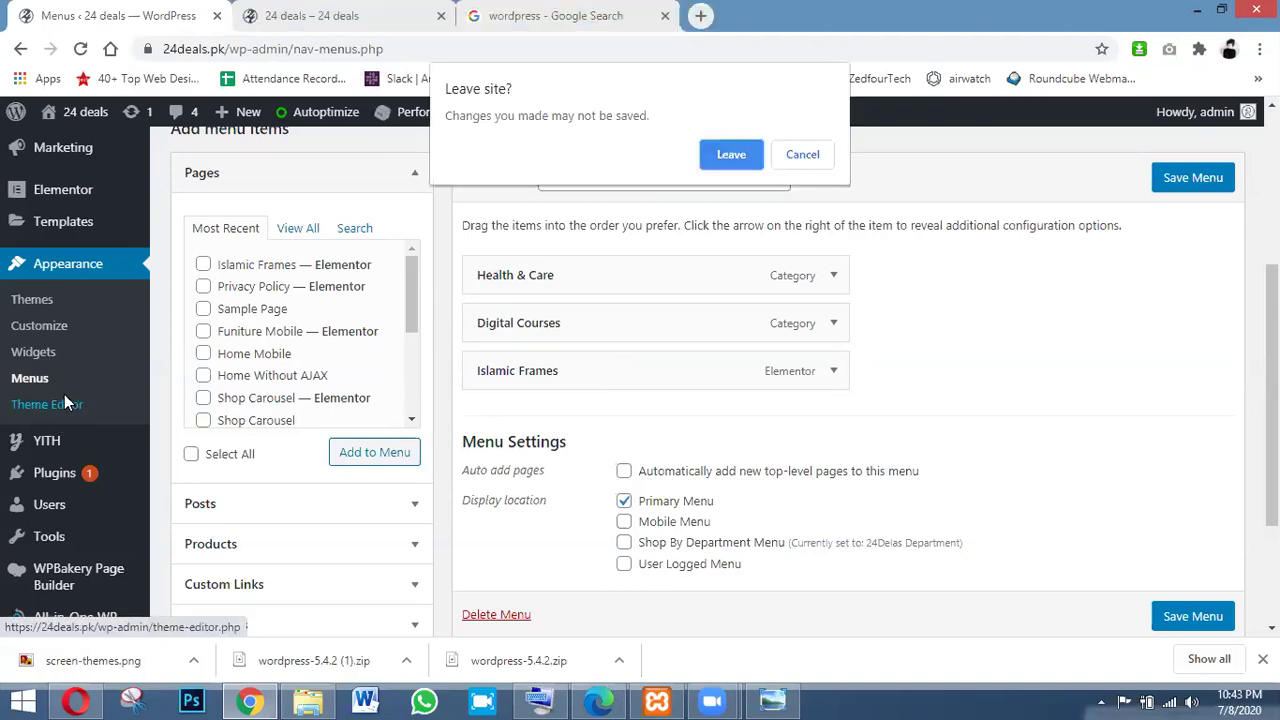
{"action": "left_click", "coordinate": [731, 156]}
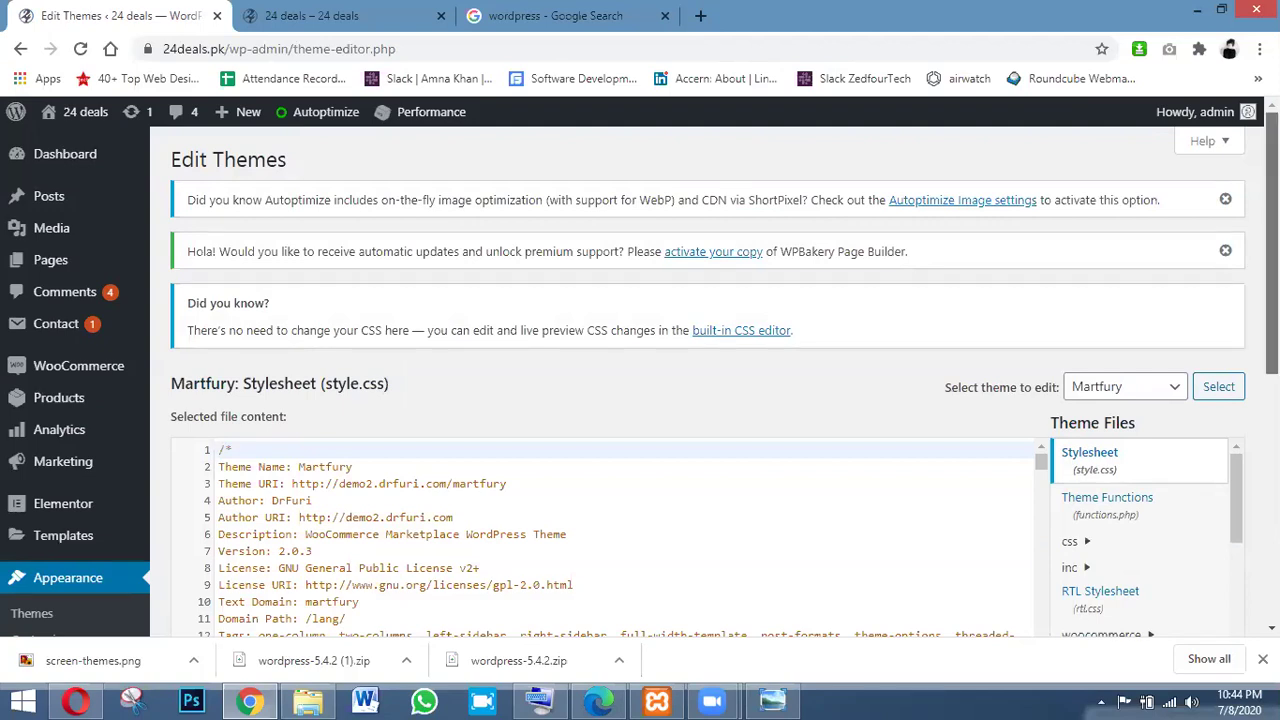
{"action": "scroll", "coordinate": [640, 400], "scroll_direction": "down", "scroll_amount": 2}
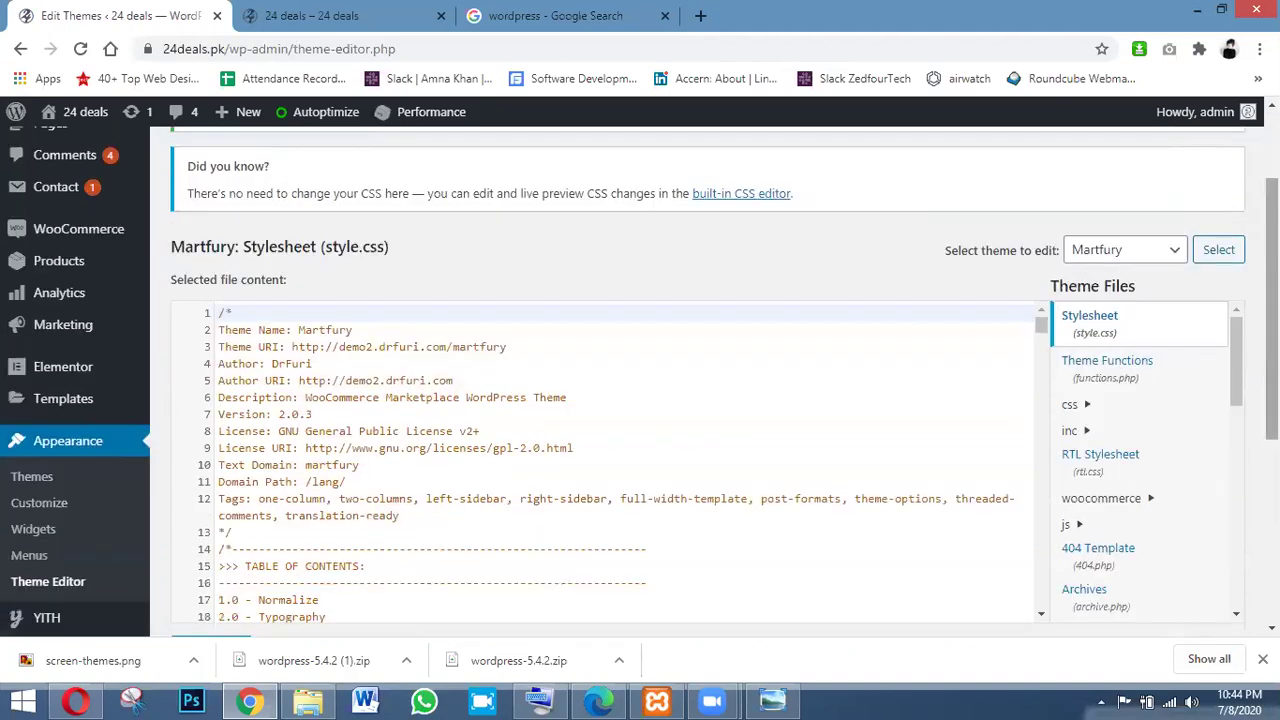
{"action": "scroll", "coordinate": [640, 400], "scroll_direction": "down", "scroll_amount": 1}
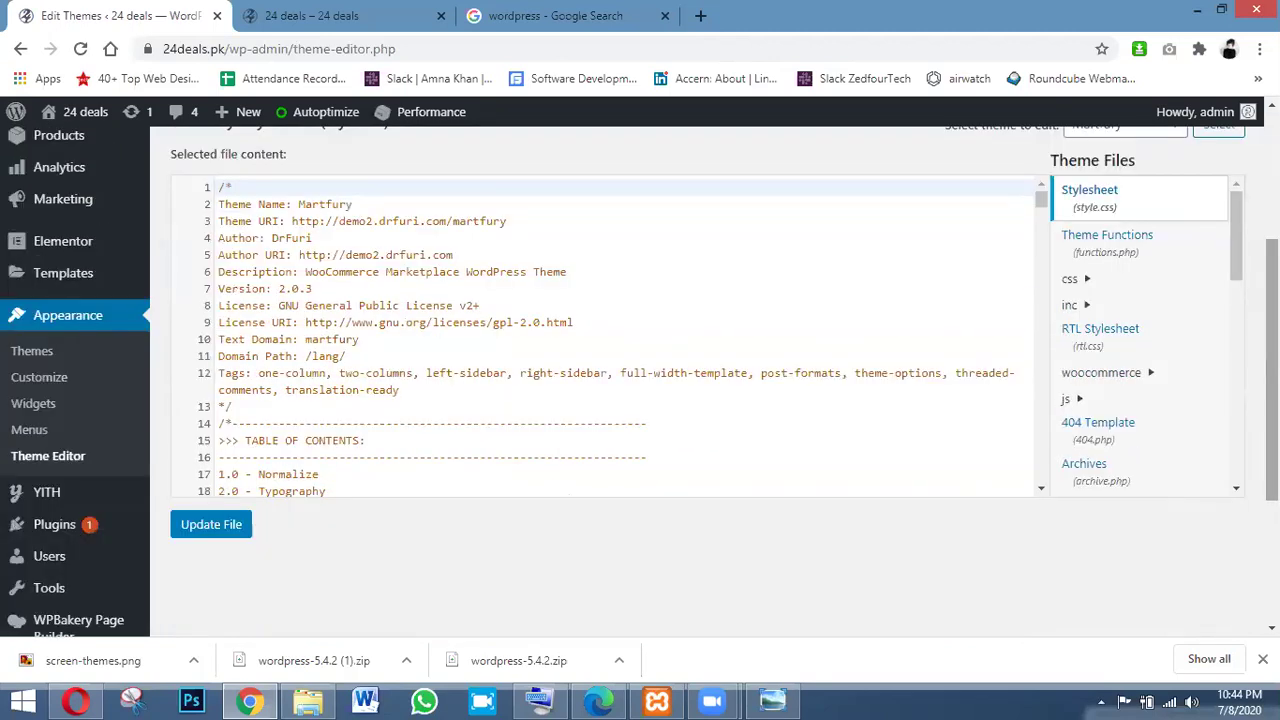
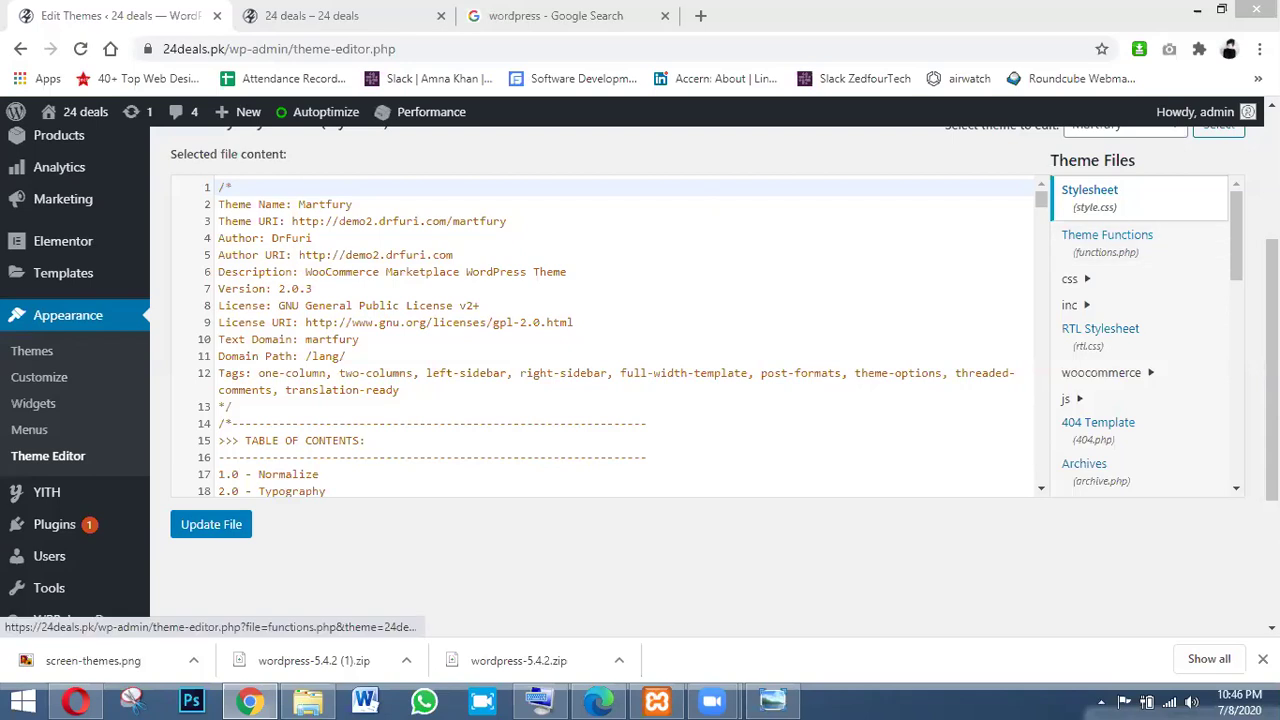
{"action": "scroll", "coordinate": [640, 400], "scroll_direction": "down", "scroll_amount": 3}
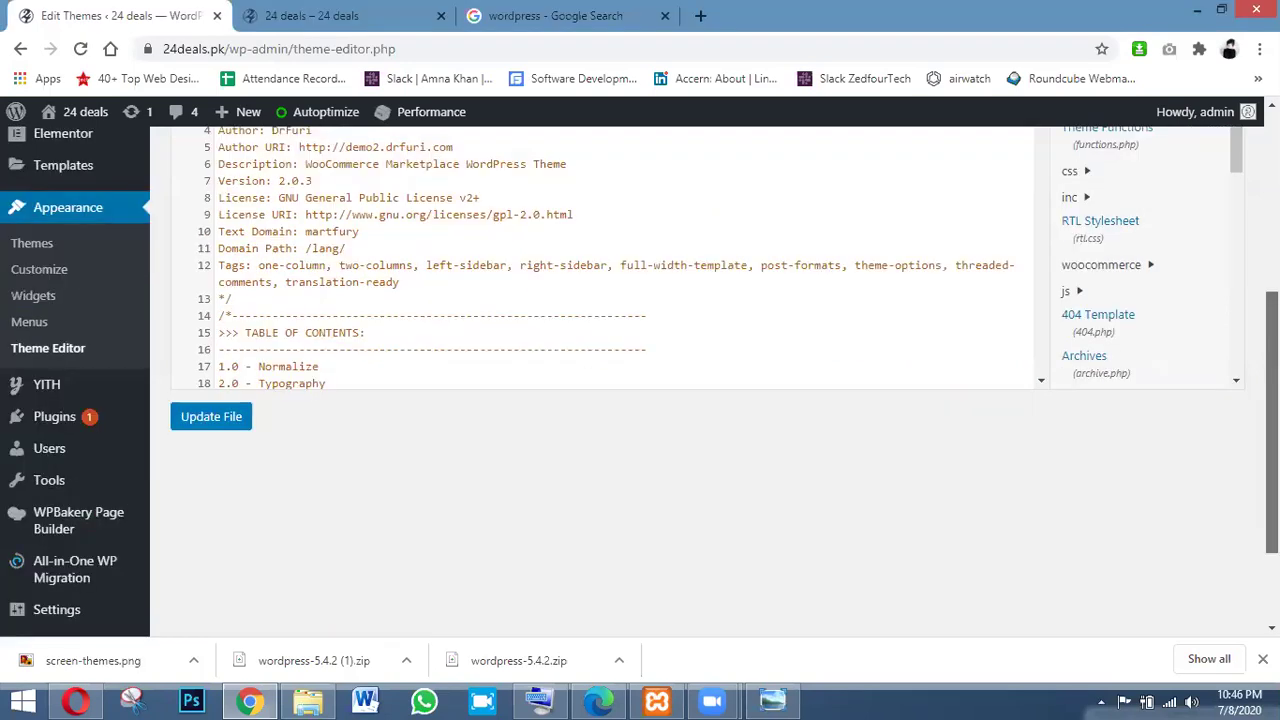
Step: Toggle the computer's Wi-Fi connection in the Windows Networks settings
{"action": "left_click", "coordinate": [1170, 701]}
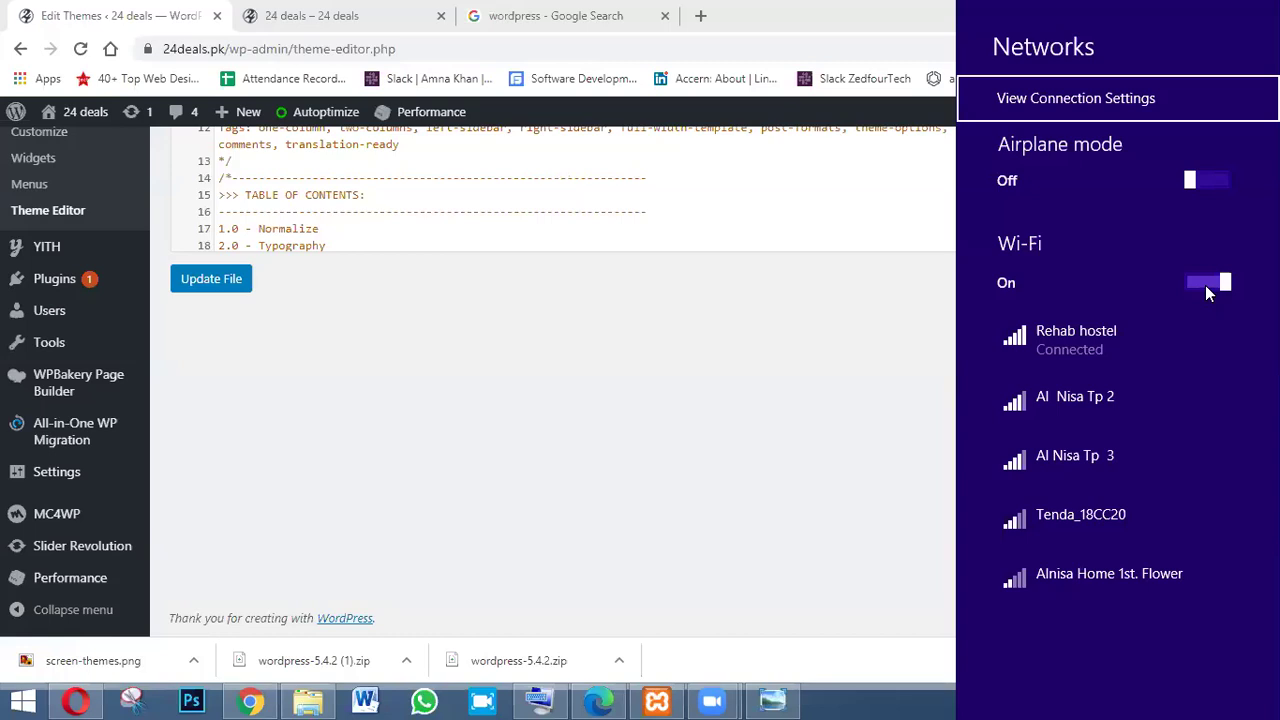
{"action": "left_click", "coordinate": [1205, 285]}
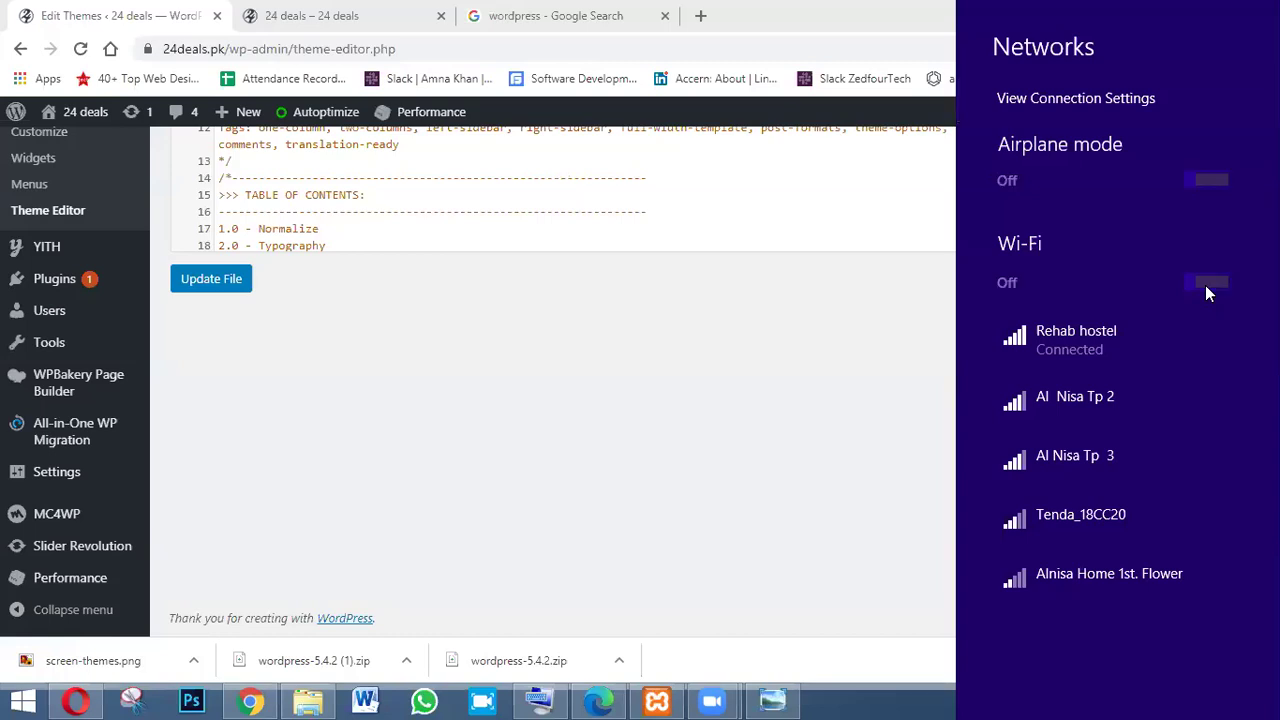
{"action": "left_click", "coordinate": [1170, 700]}
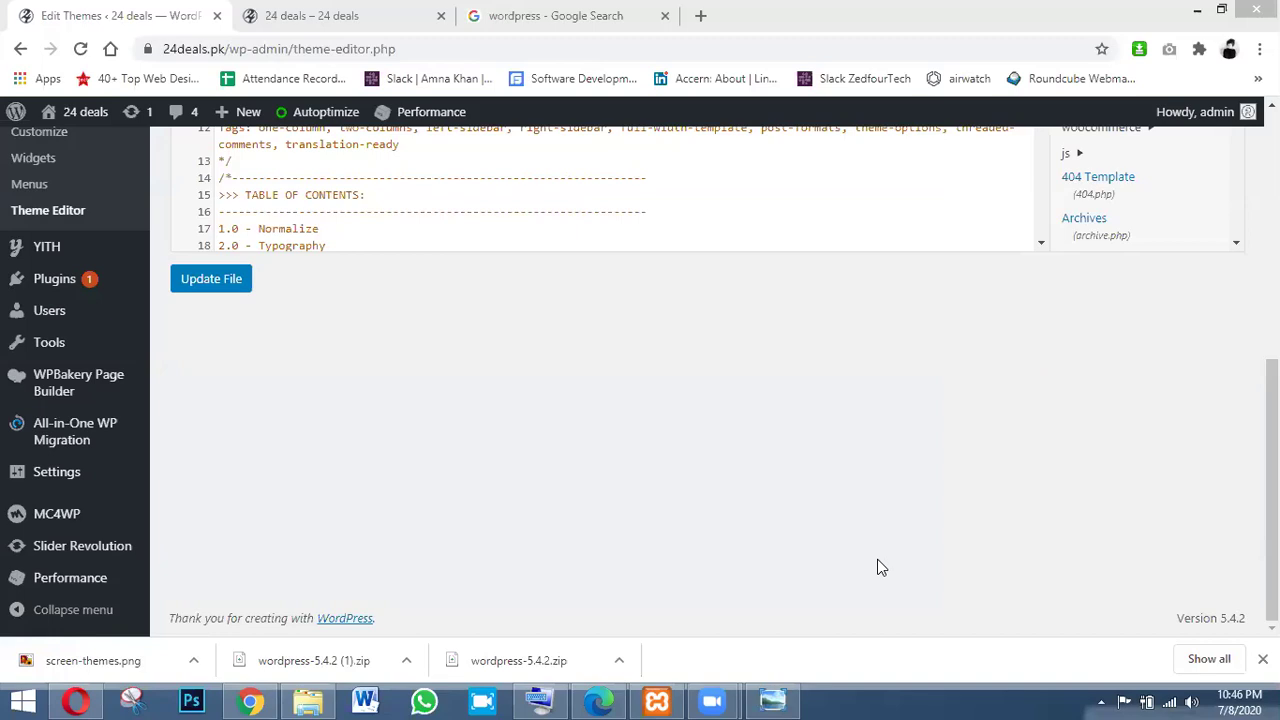
Step: Leave the Theme Editor and open the list of all the site's pages
{"action": "mouse_move", "coordinate": [618, 695]}
{"action": "scroll", "coordinate": [640, 380], "scroll_direction": "up", "scroll_amount": 1}
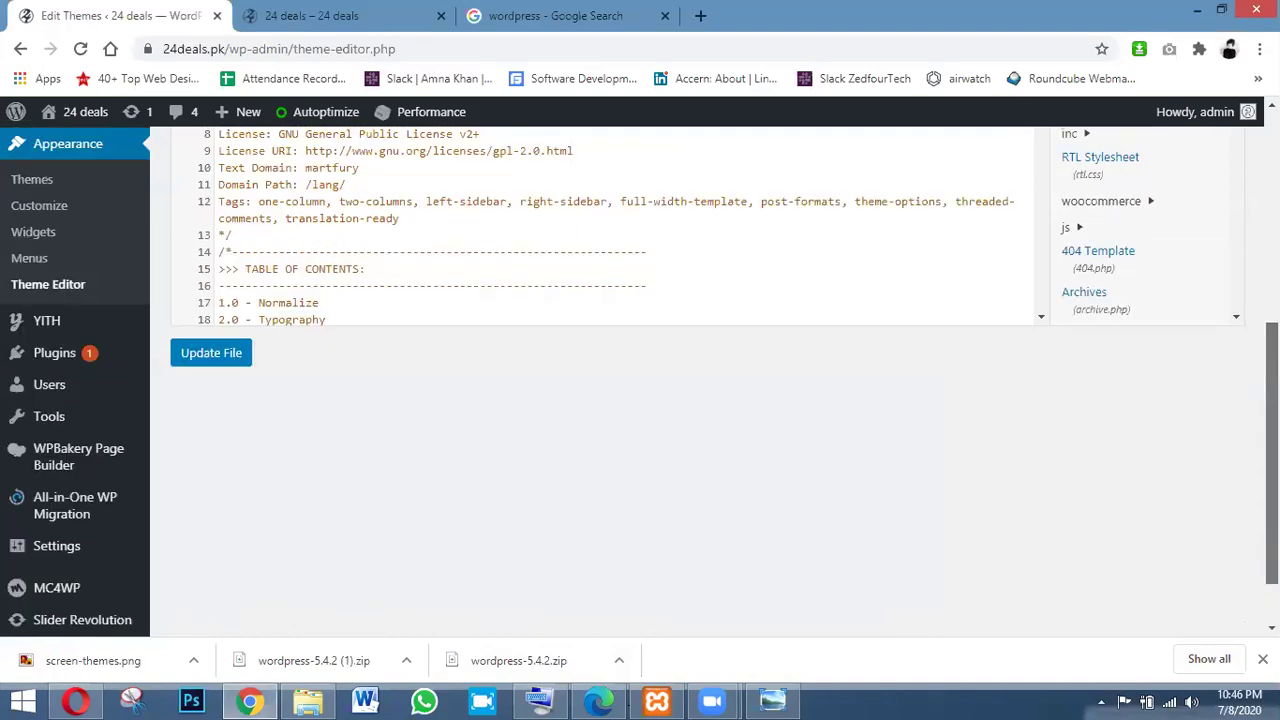
{"action": "scroll", "coordinate": [640, 380], "scroll_direction": "up", "scroll_amount": 1}
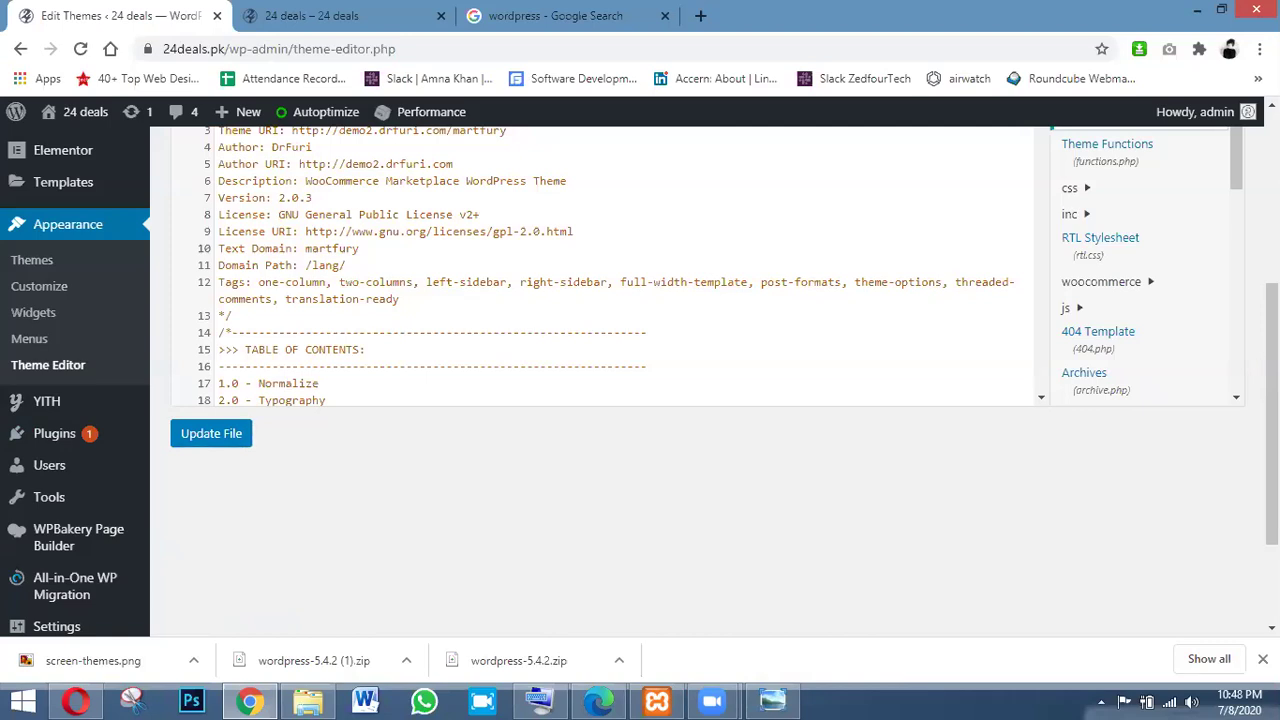
{"action": "left_click_drag", "start_coordinate": [1272, 410], "coordinate": [1272, 376]}
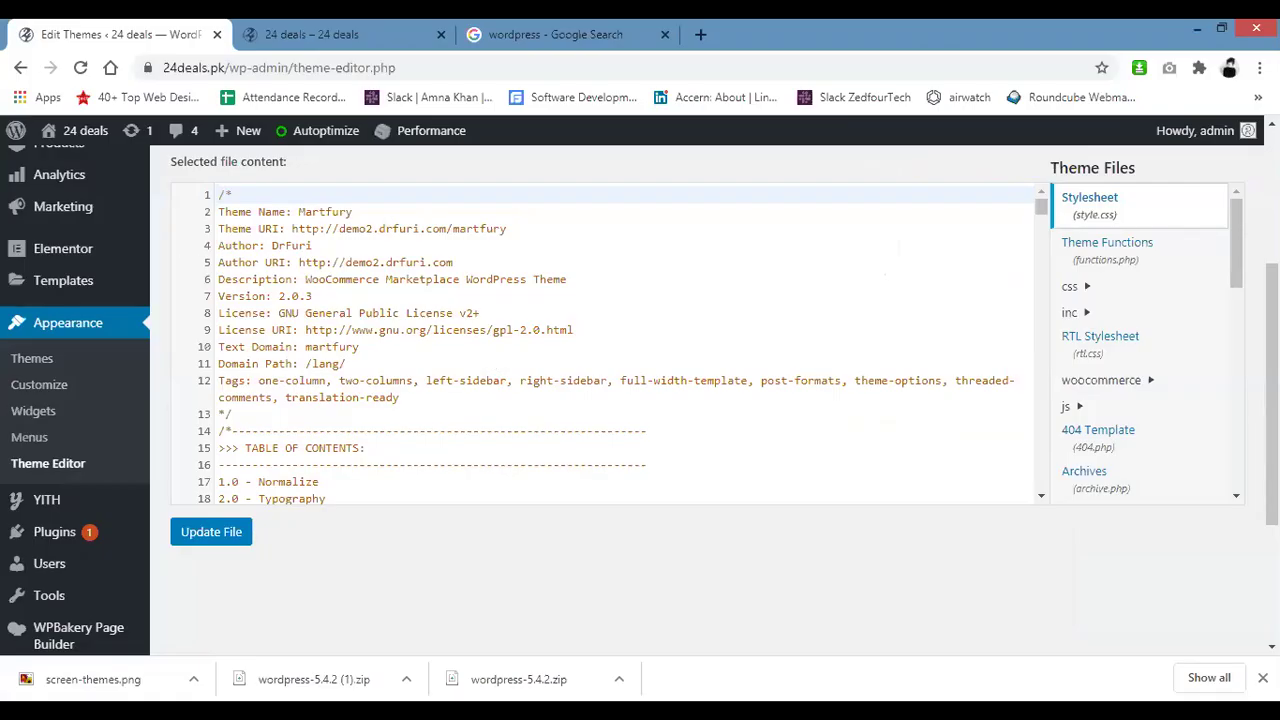
{"action": "scroll", "coordinate": [271, 343], "scroll_direction": "up", "scroll_amount": 3}
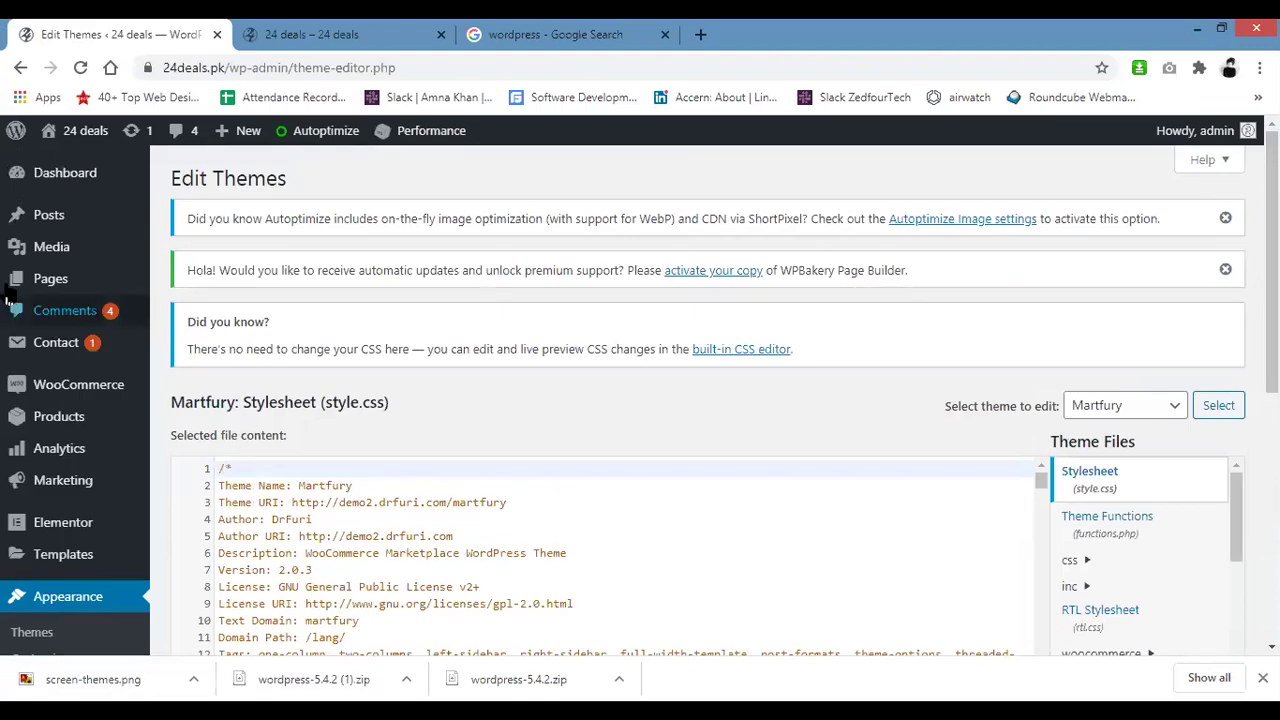
{"action": "left_click", "coordinate": [50, 279]}
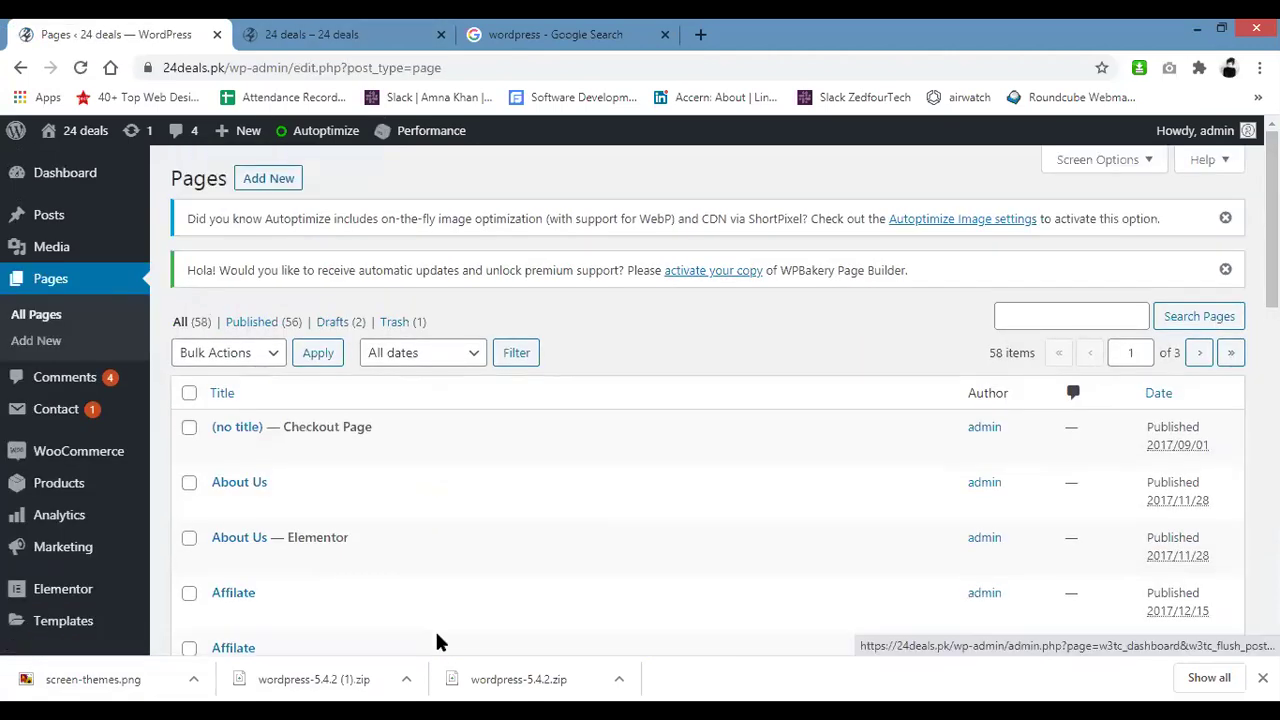
Step: Return to the site's Pages list and reveal the WooCommerce section's submenu
{"action": "mouse_move", "coordinate": [255, 630]}
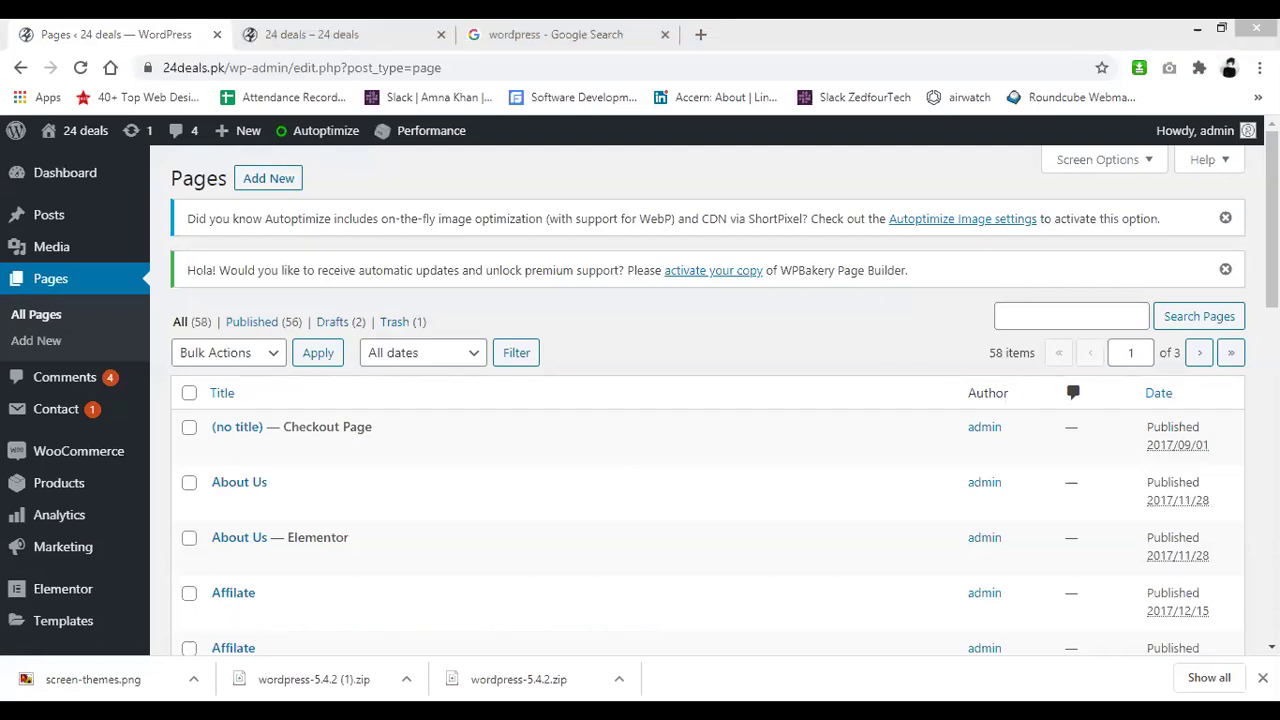
{"action": "key", "text": "alt+Tab"}
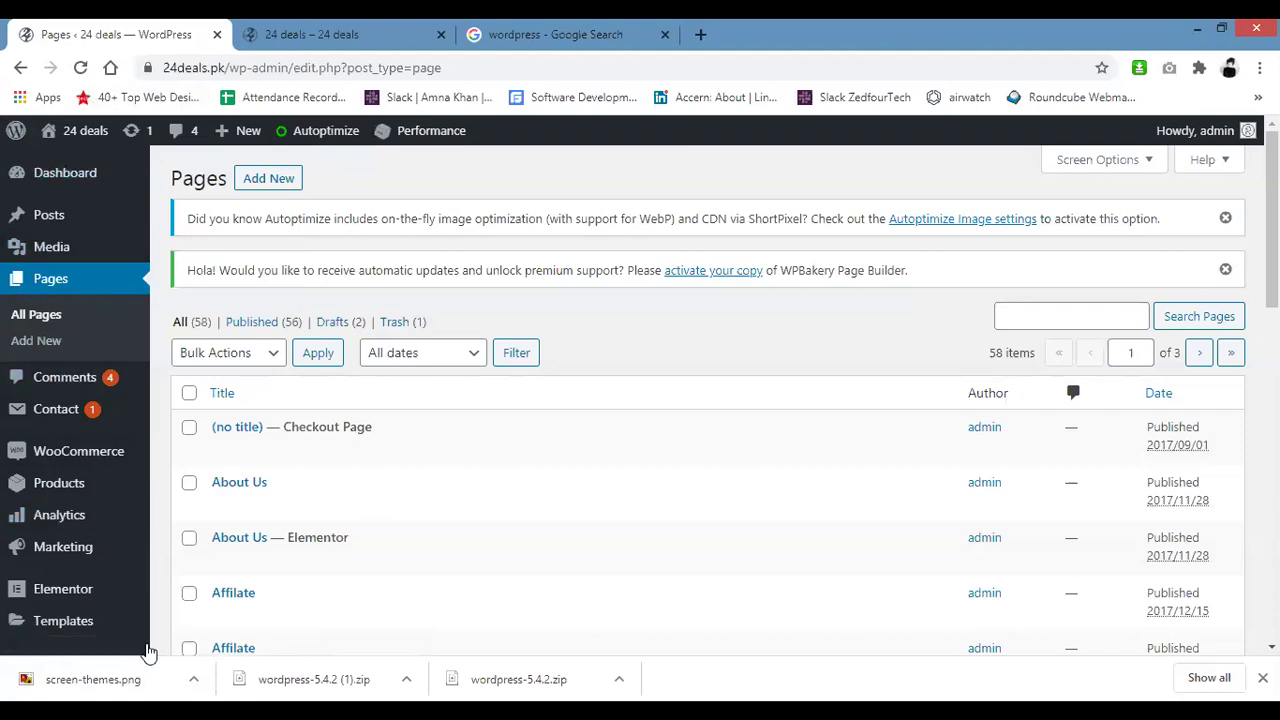
{"action": "mouse_move", "coordinate": [145, 462]}
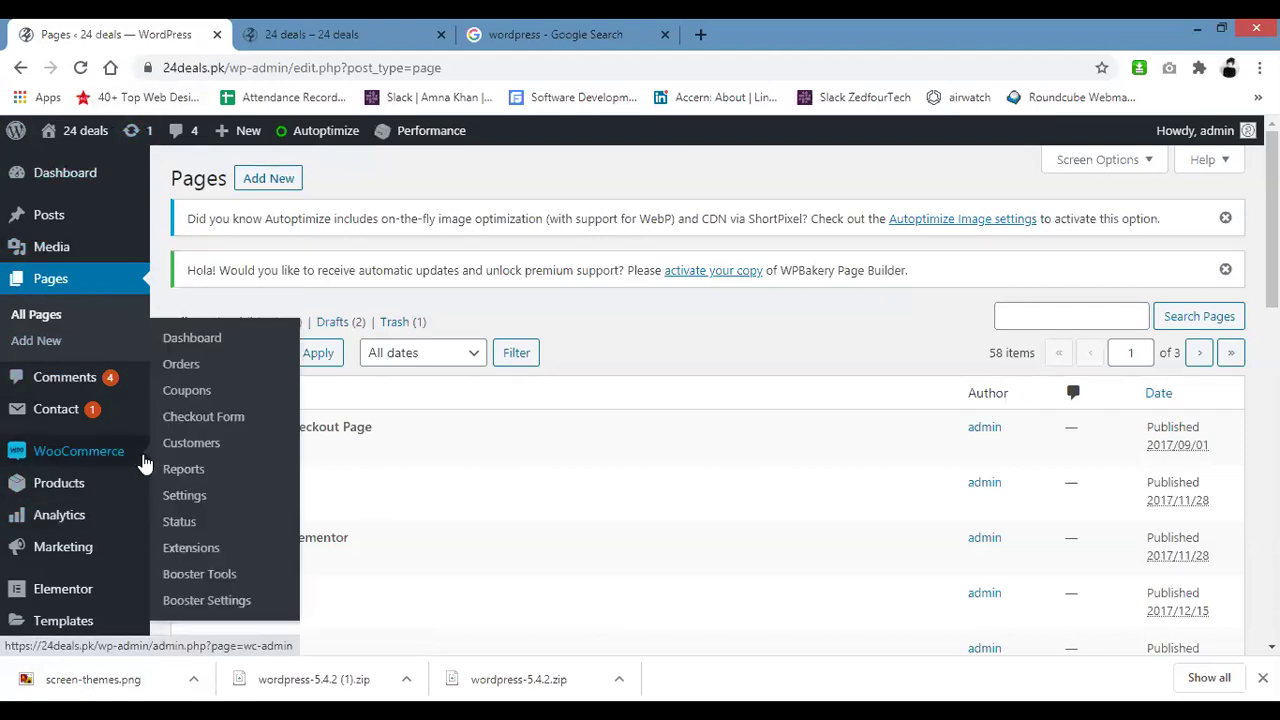